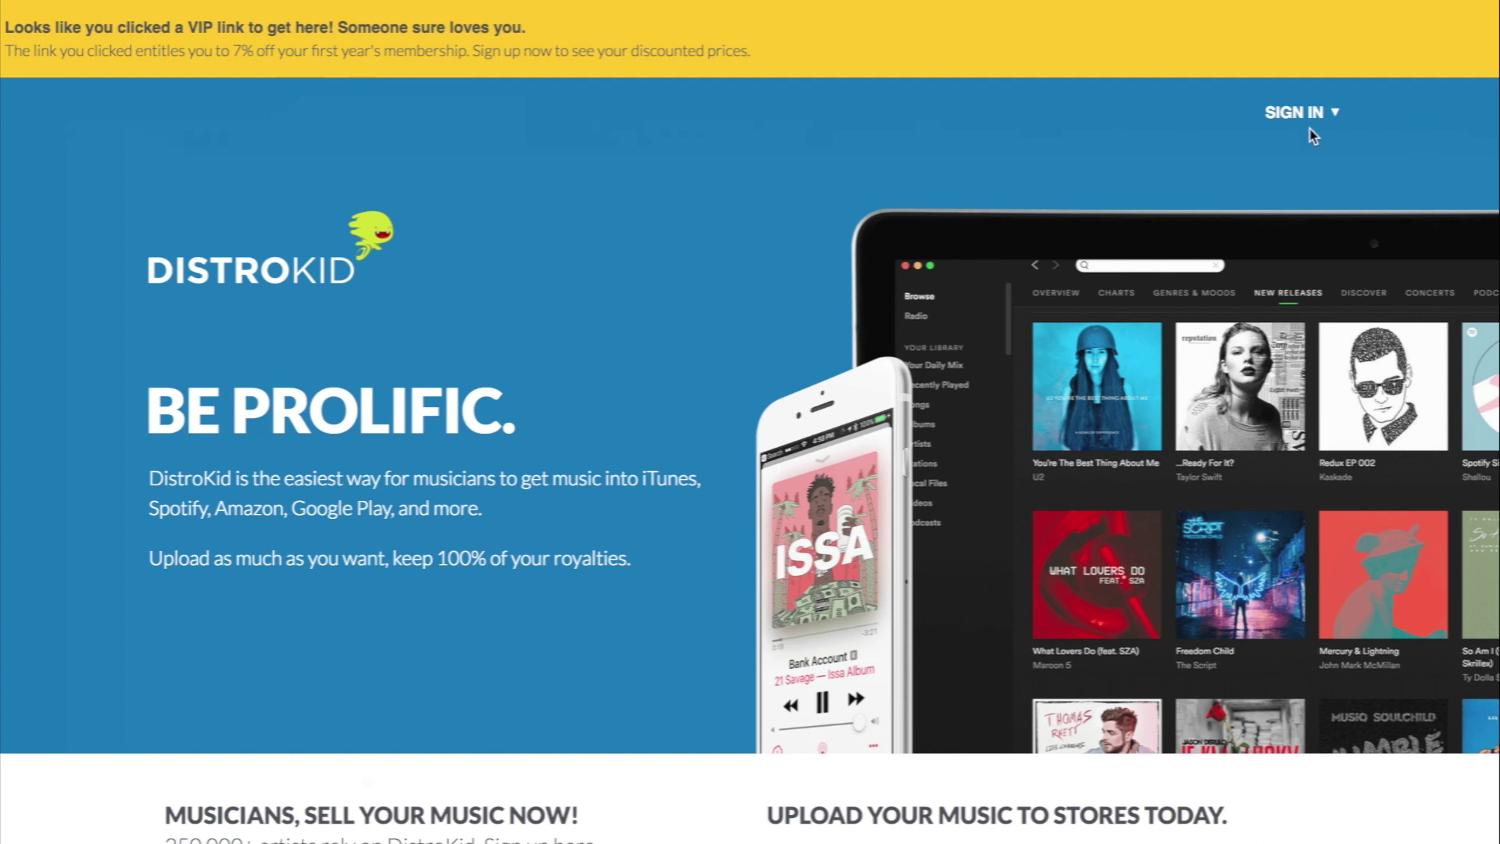
Step: Sign in to DistroKid with the account e-mail and password
left_click(1291, 114)
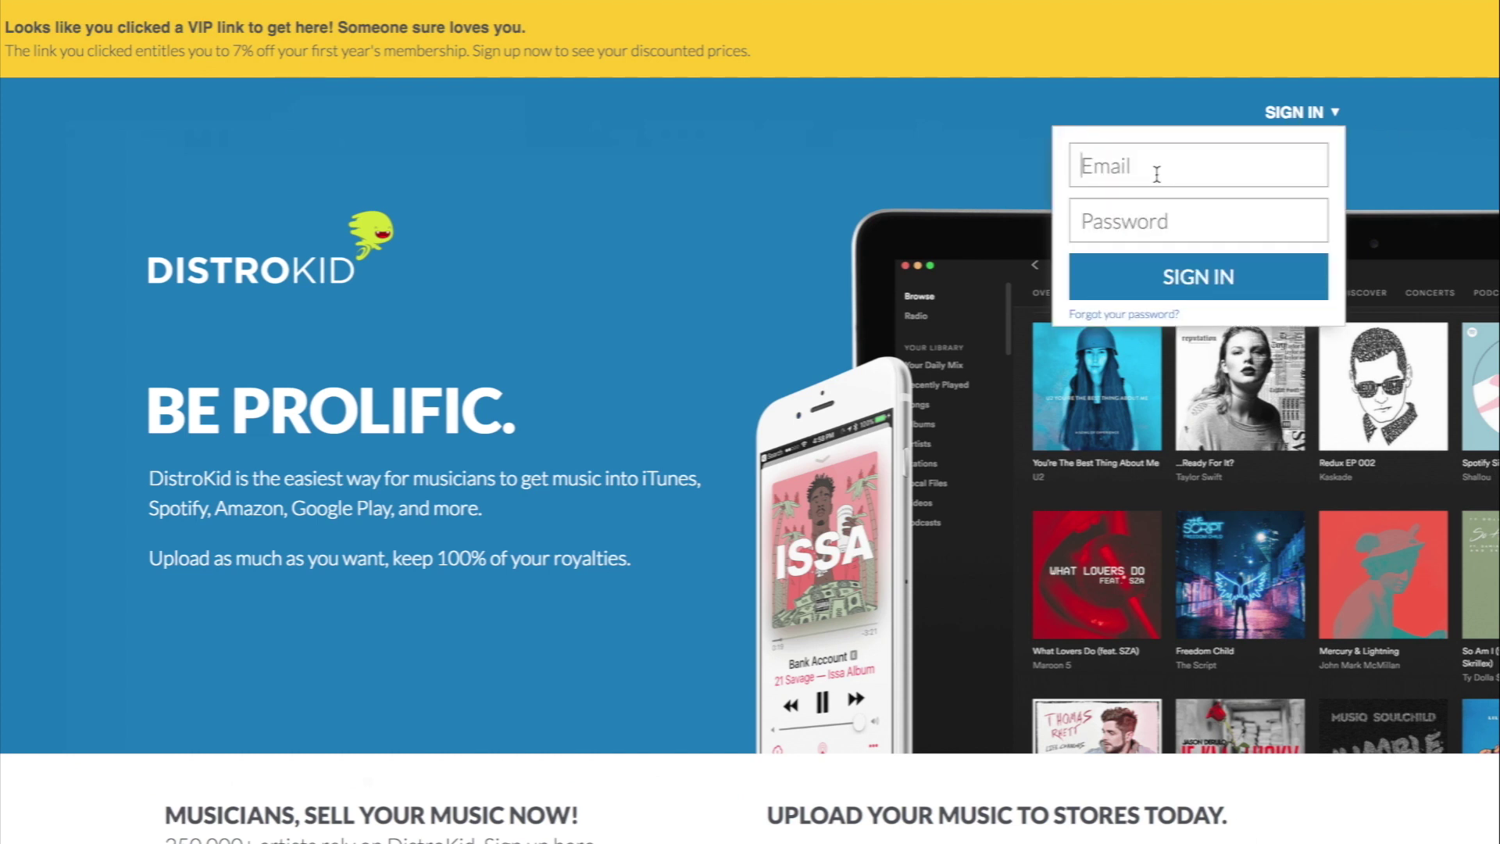
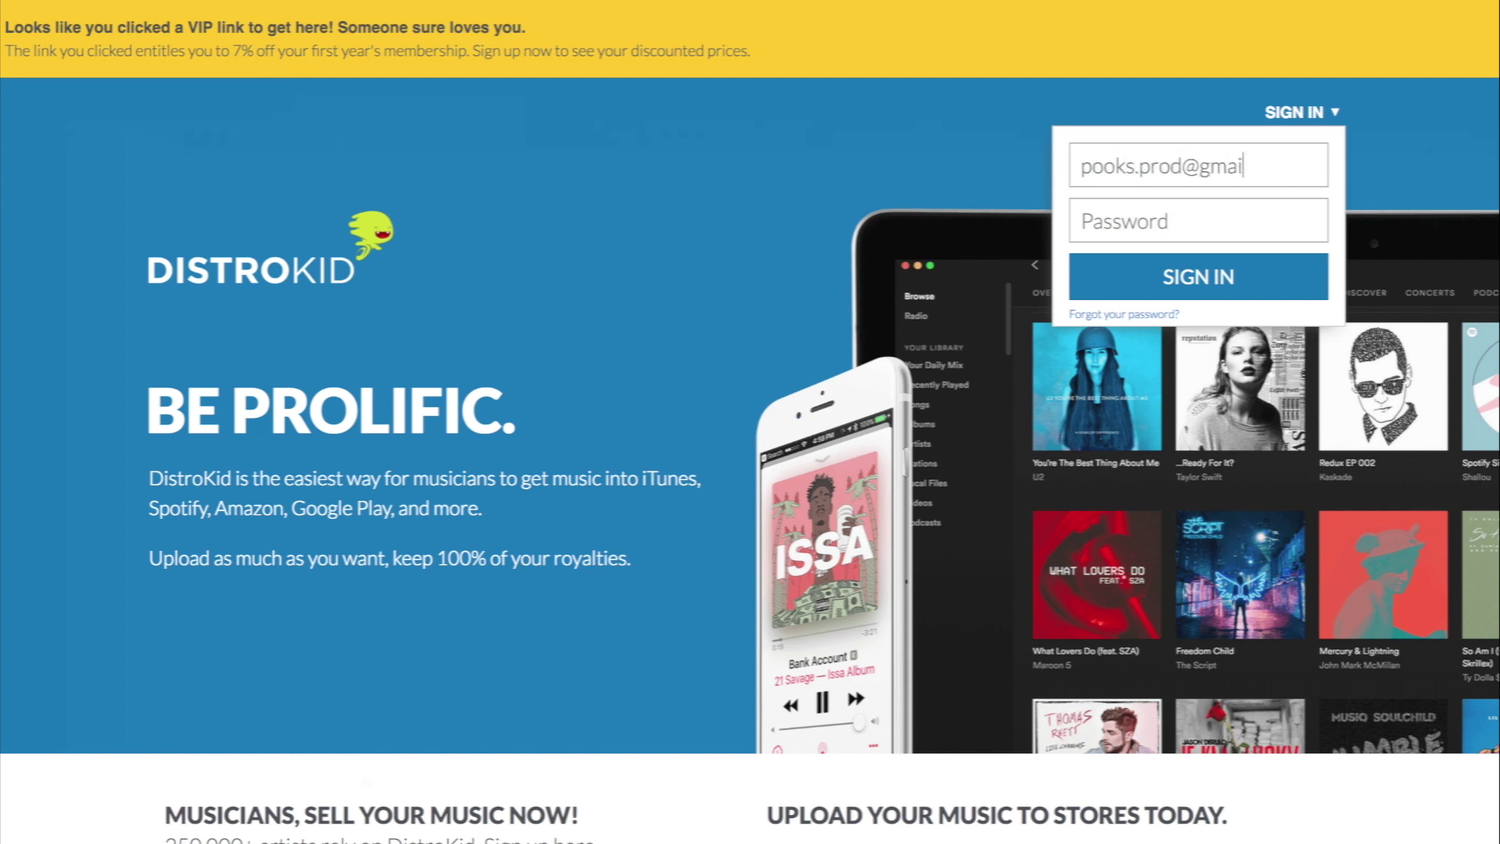
key("Tab")
type("*********")
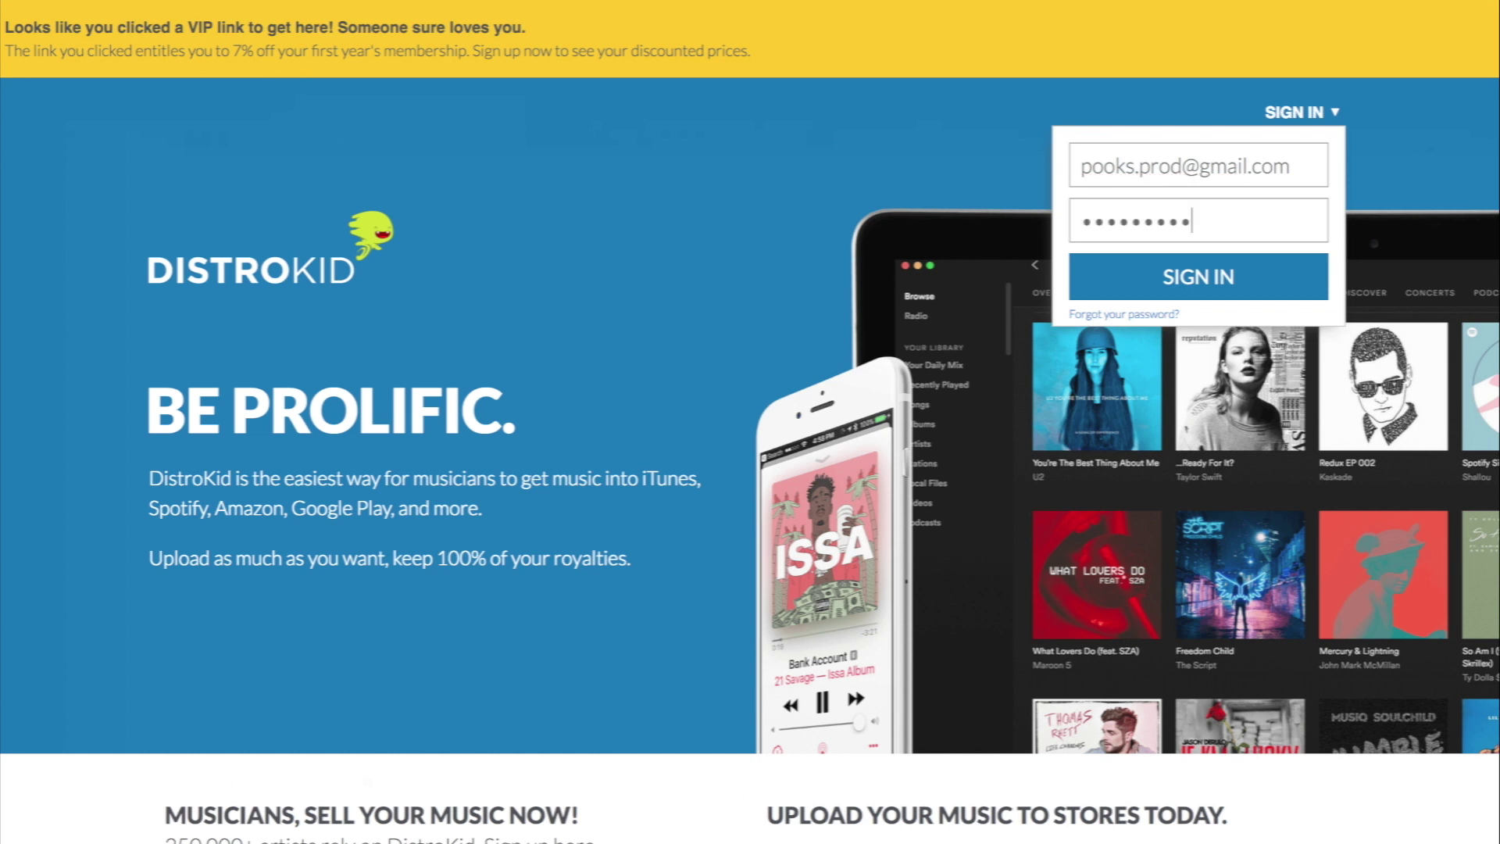
key("Return")
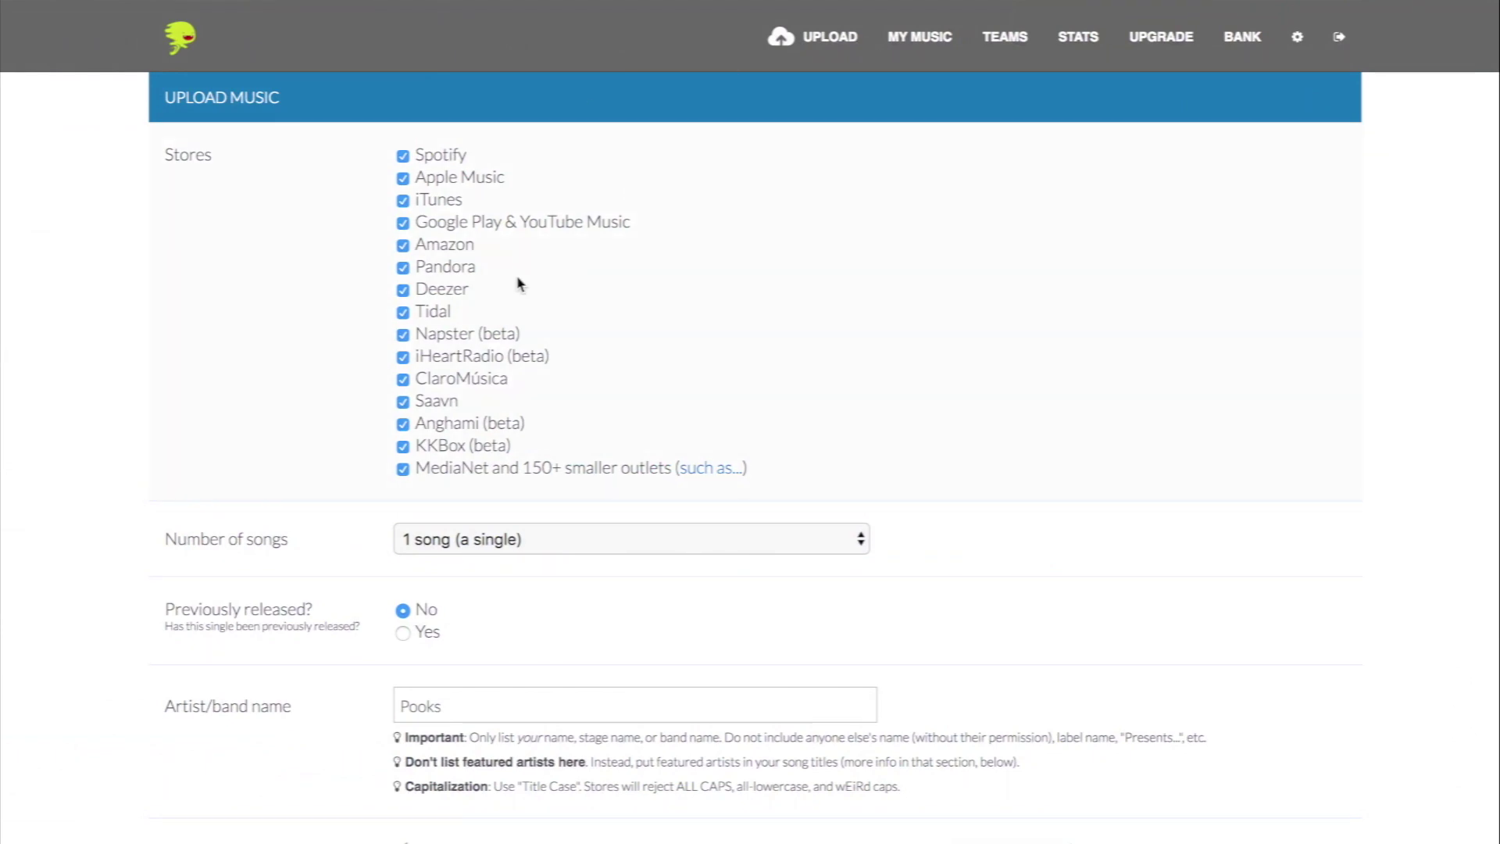
left_click(403, 313)
left_click(403, 358)
left_click(404, 358)
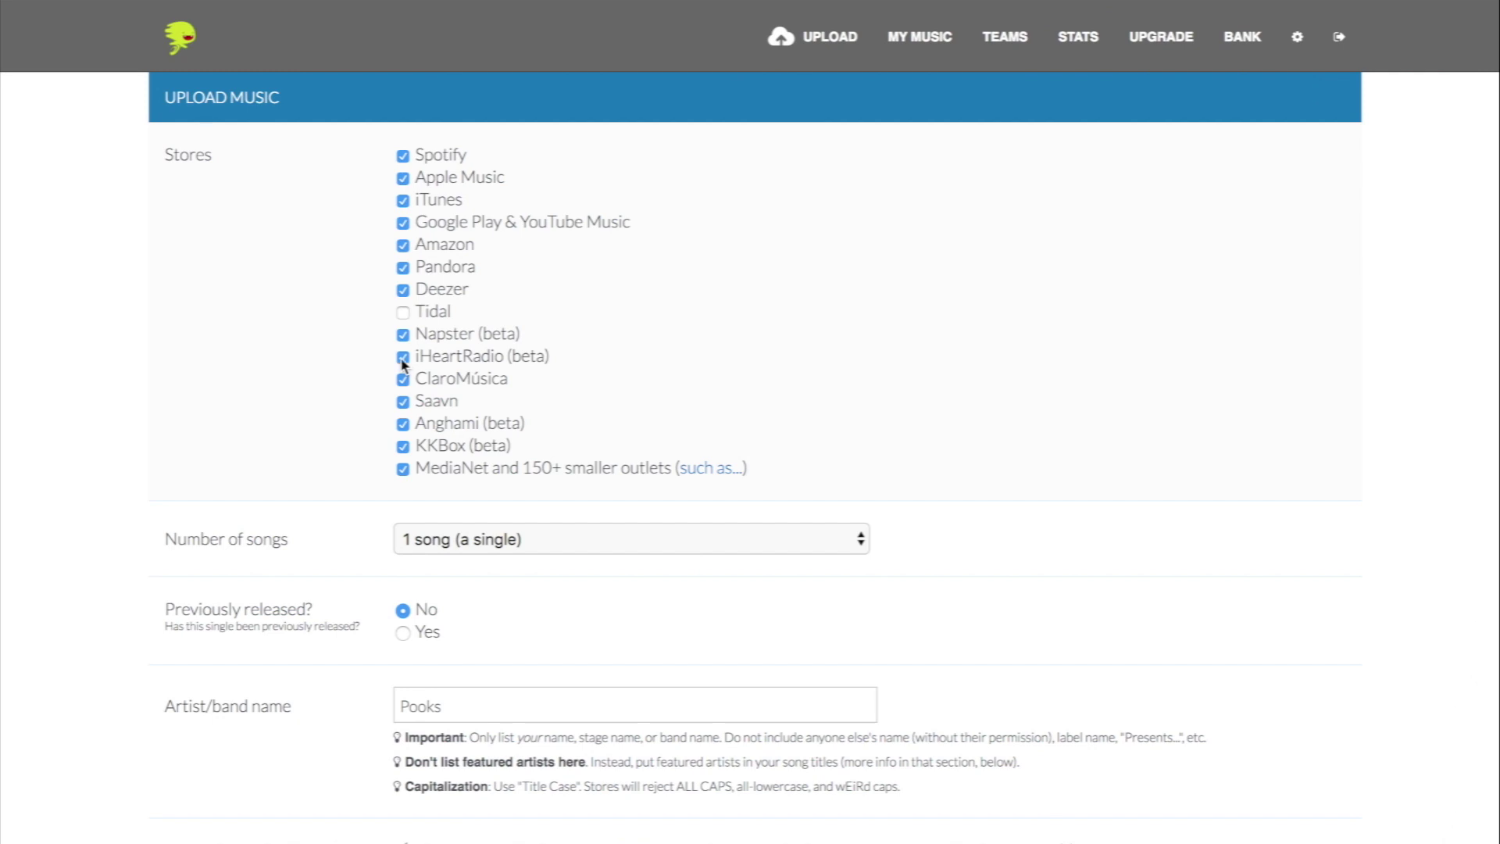
left_click(403, 313)
scroll(405, 316, "down", 4)
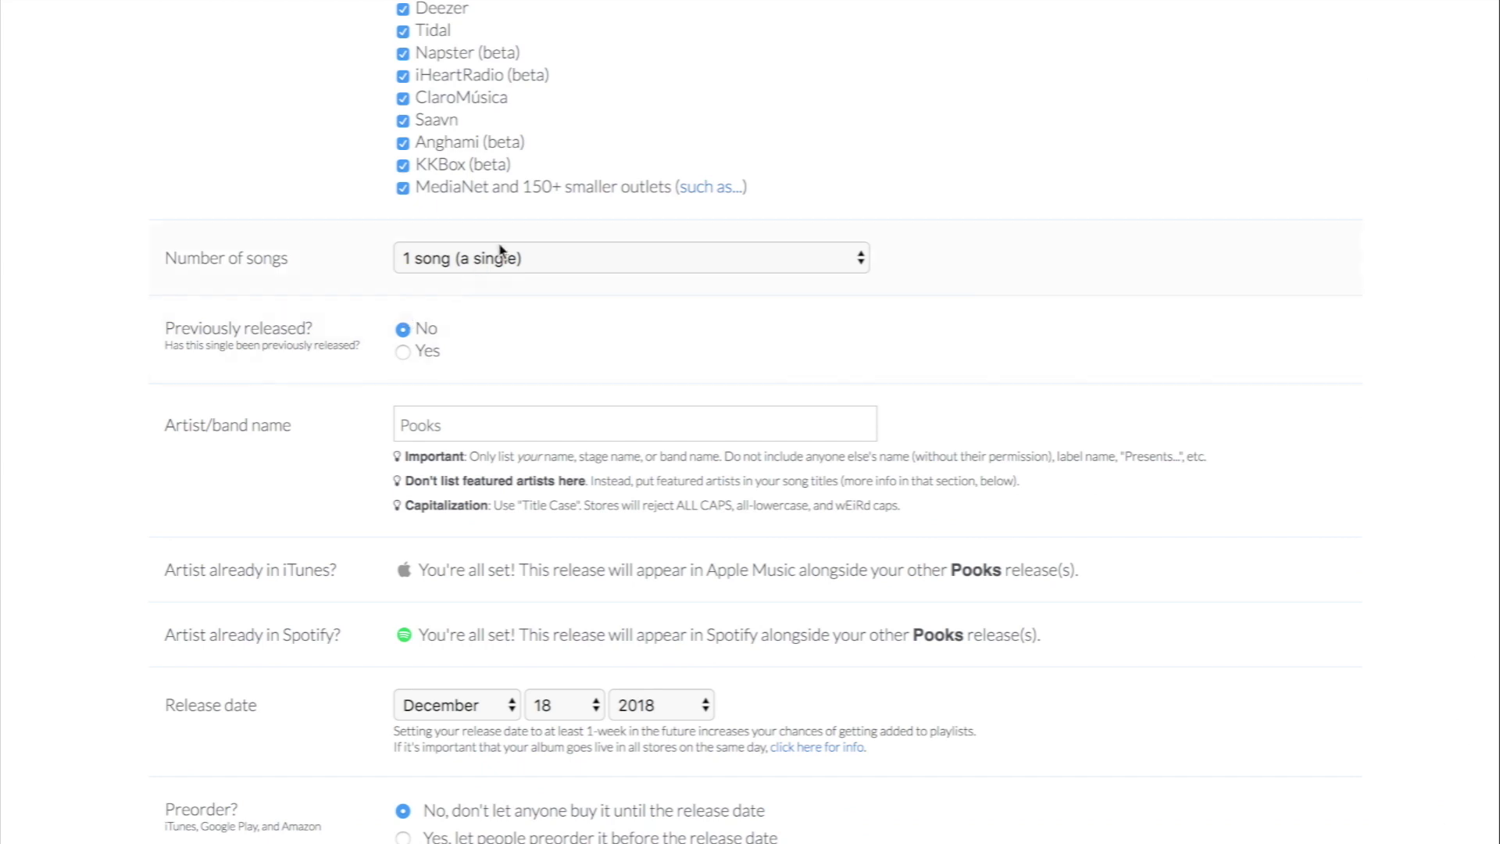
left_click(501, 259)
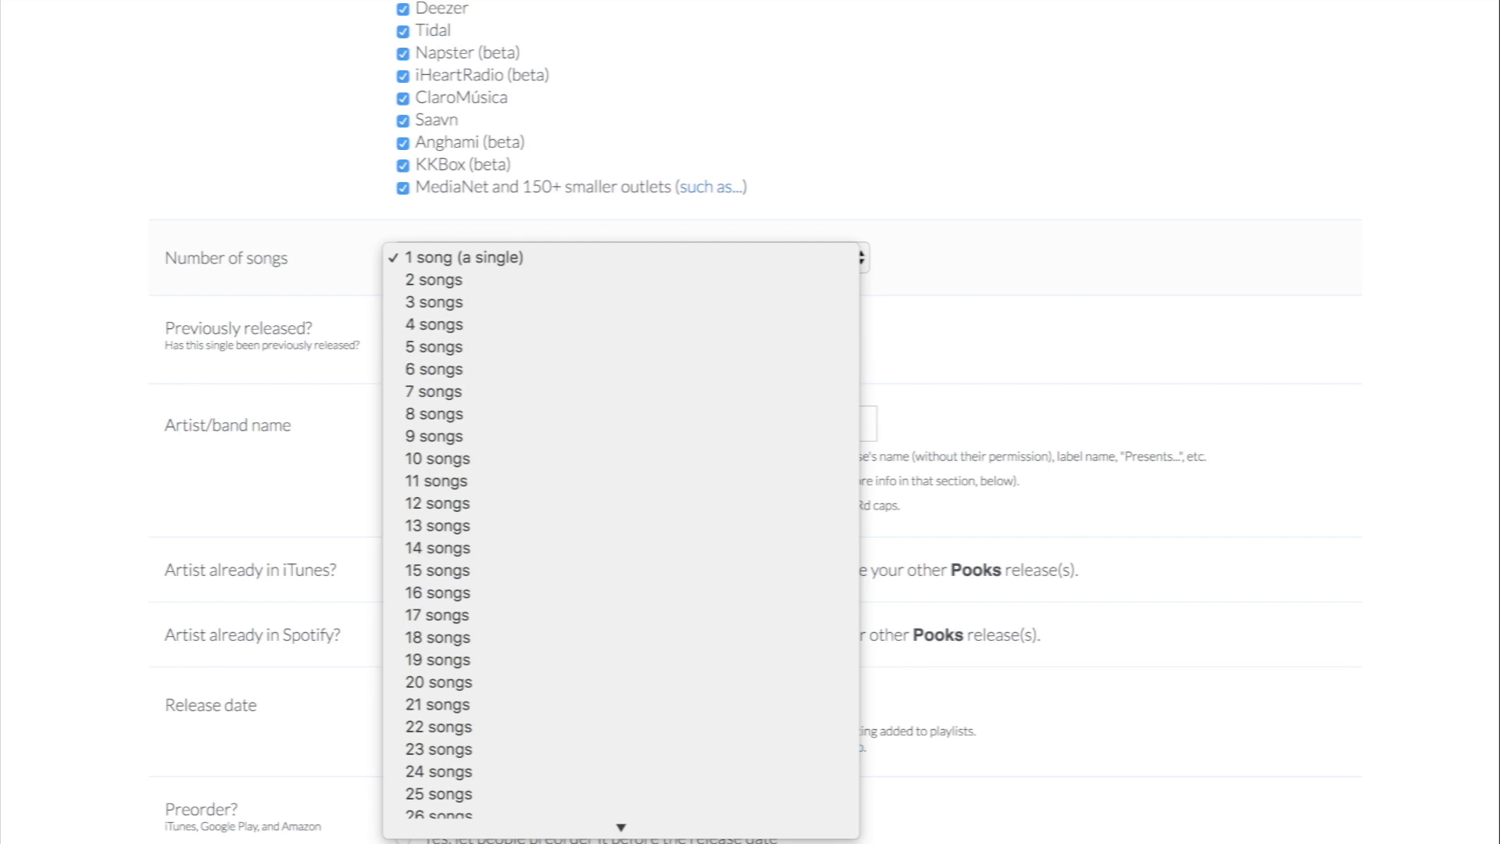
left_click(1441, 365)
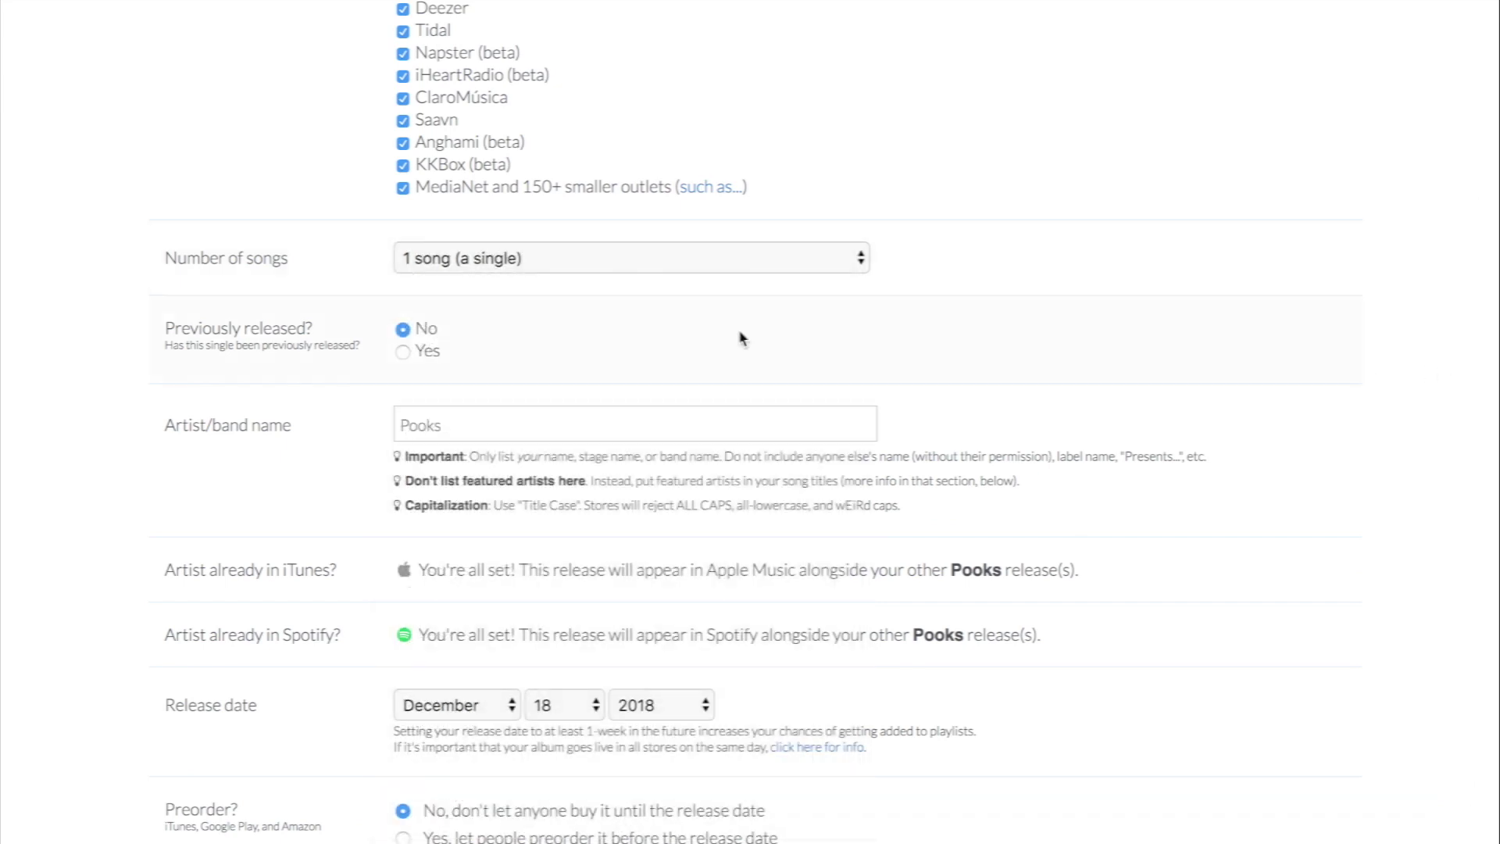
scroll(290, 323, "down", 3)
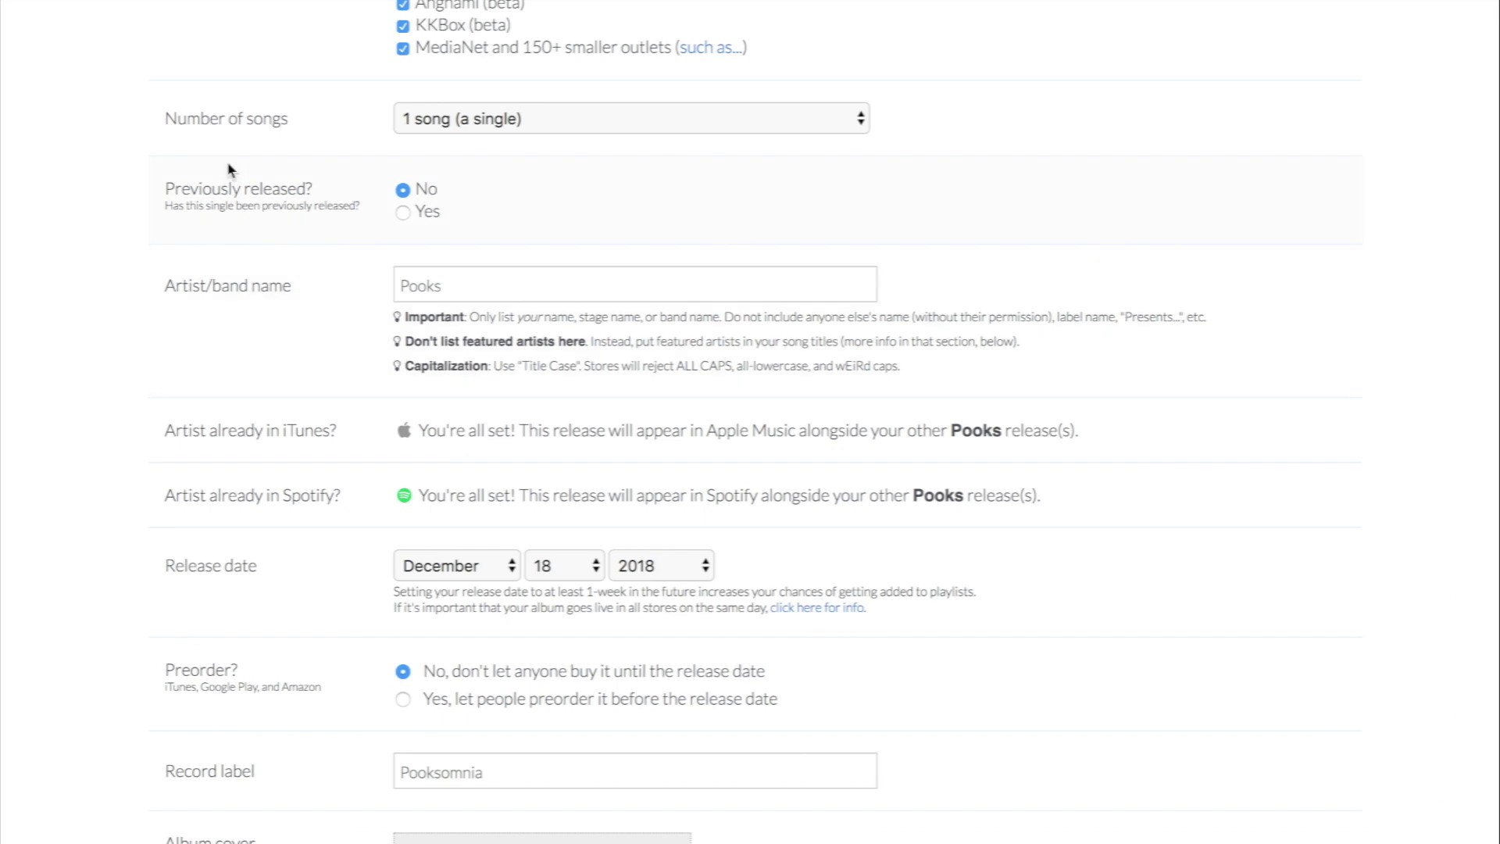
left_click(404, 212)
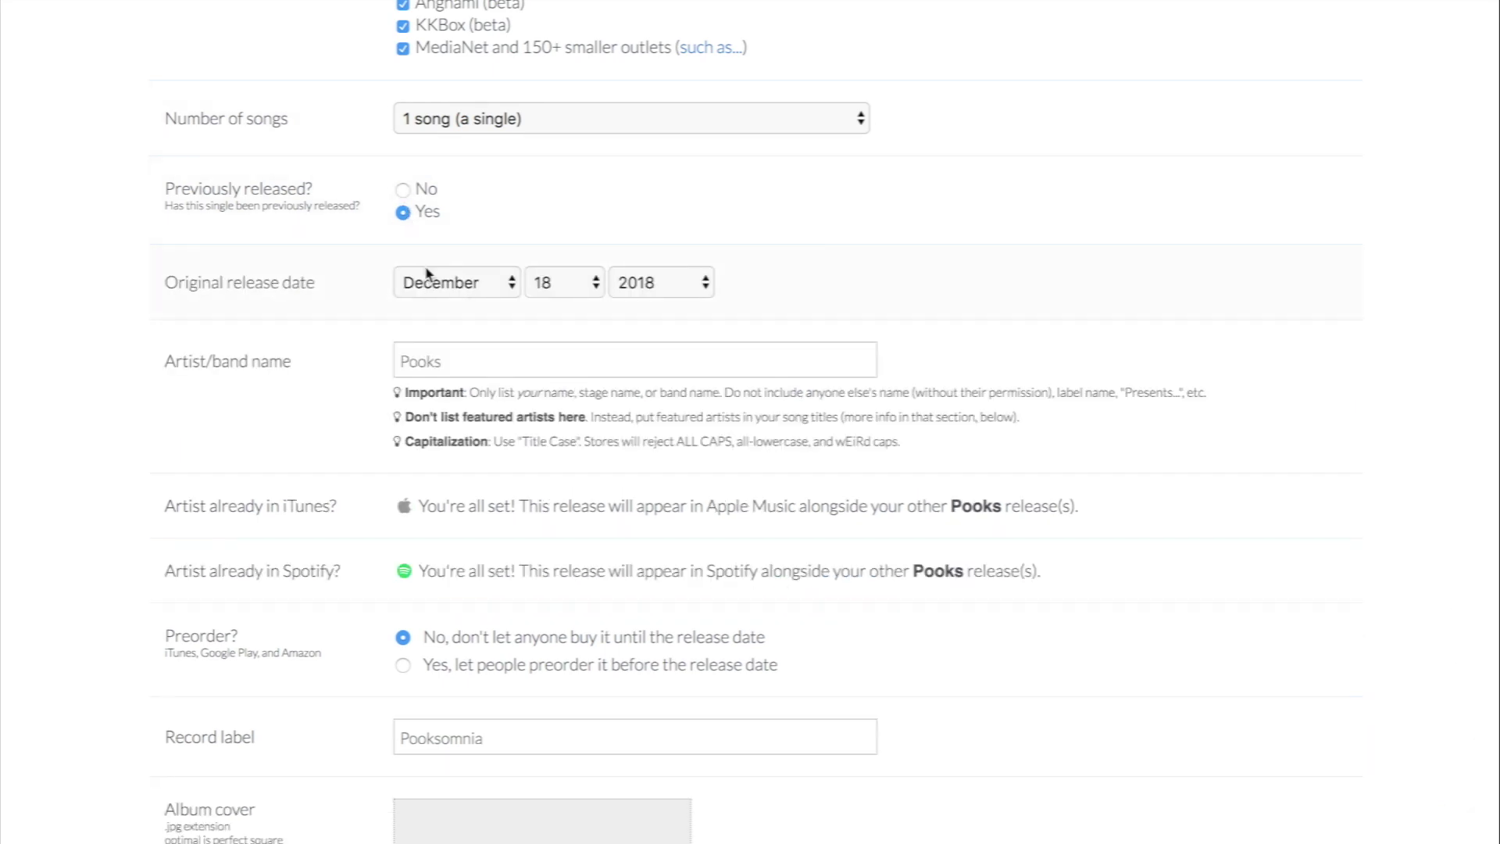
left_click(415, 191)
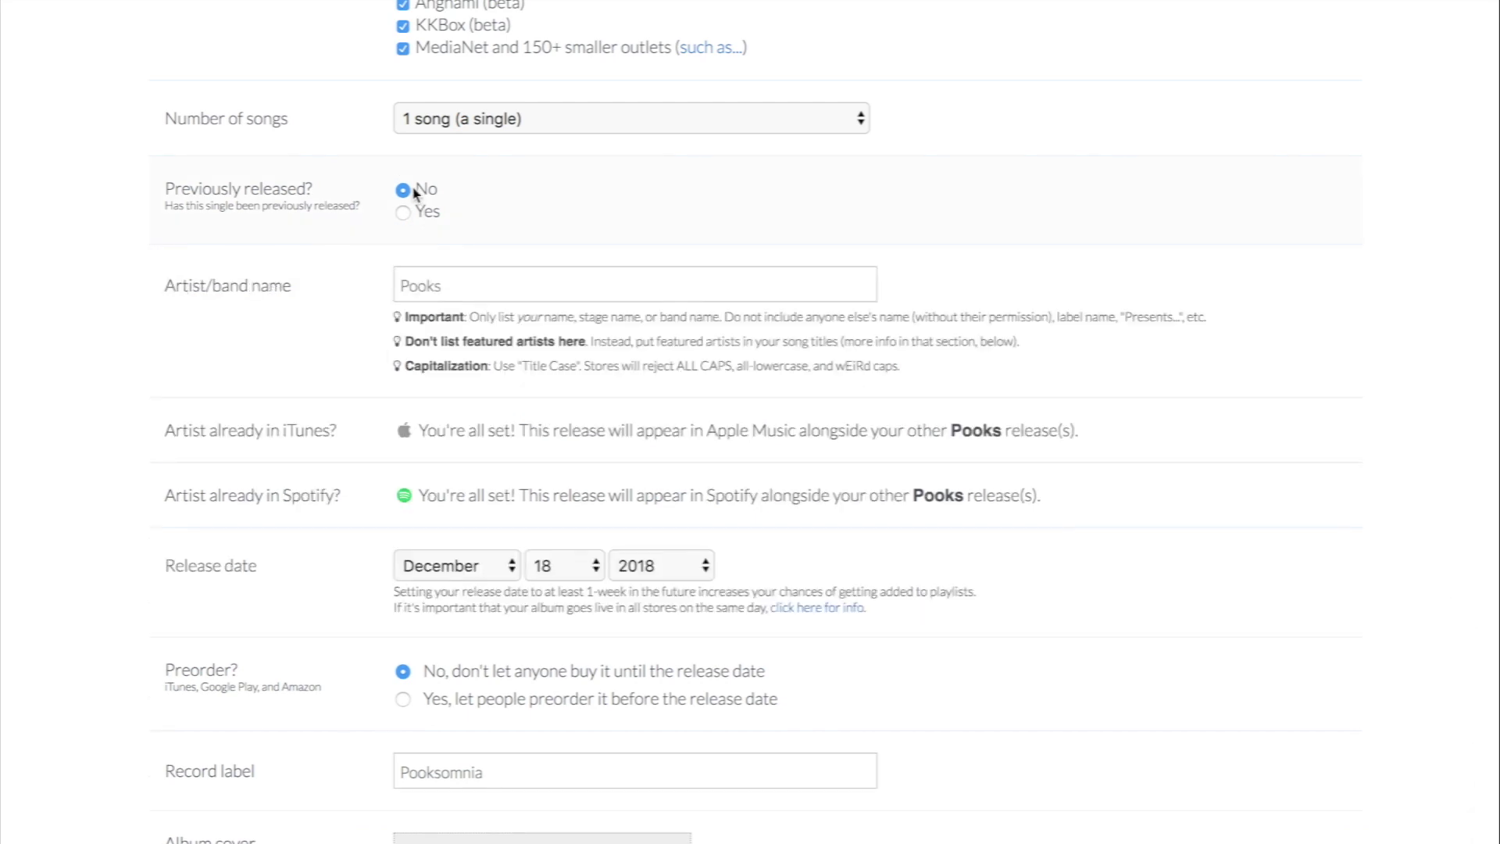
scroll(415, 192, "down", 2)
scroll(415, 193, "down", 2)
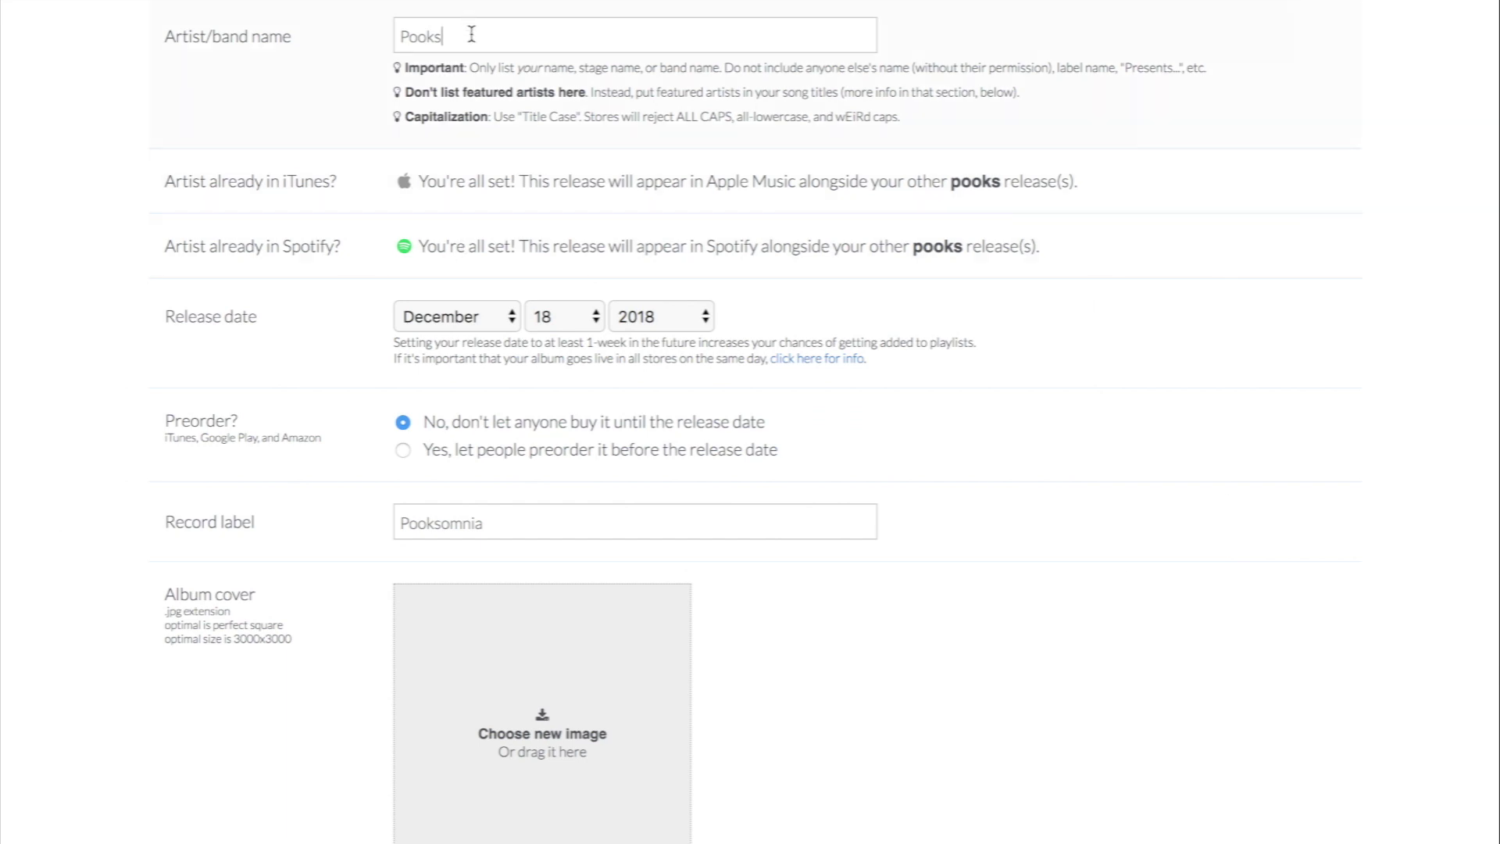
Step: Replace the artist name with a test search for 'ak47', then set it to 'pooks'
key("BackSpace")
key("BackSpace")
key("BackSpace")
key("BackSpace")
key("BackSpace")
type("ak")
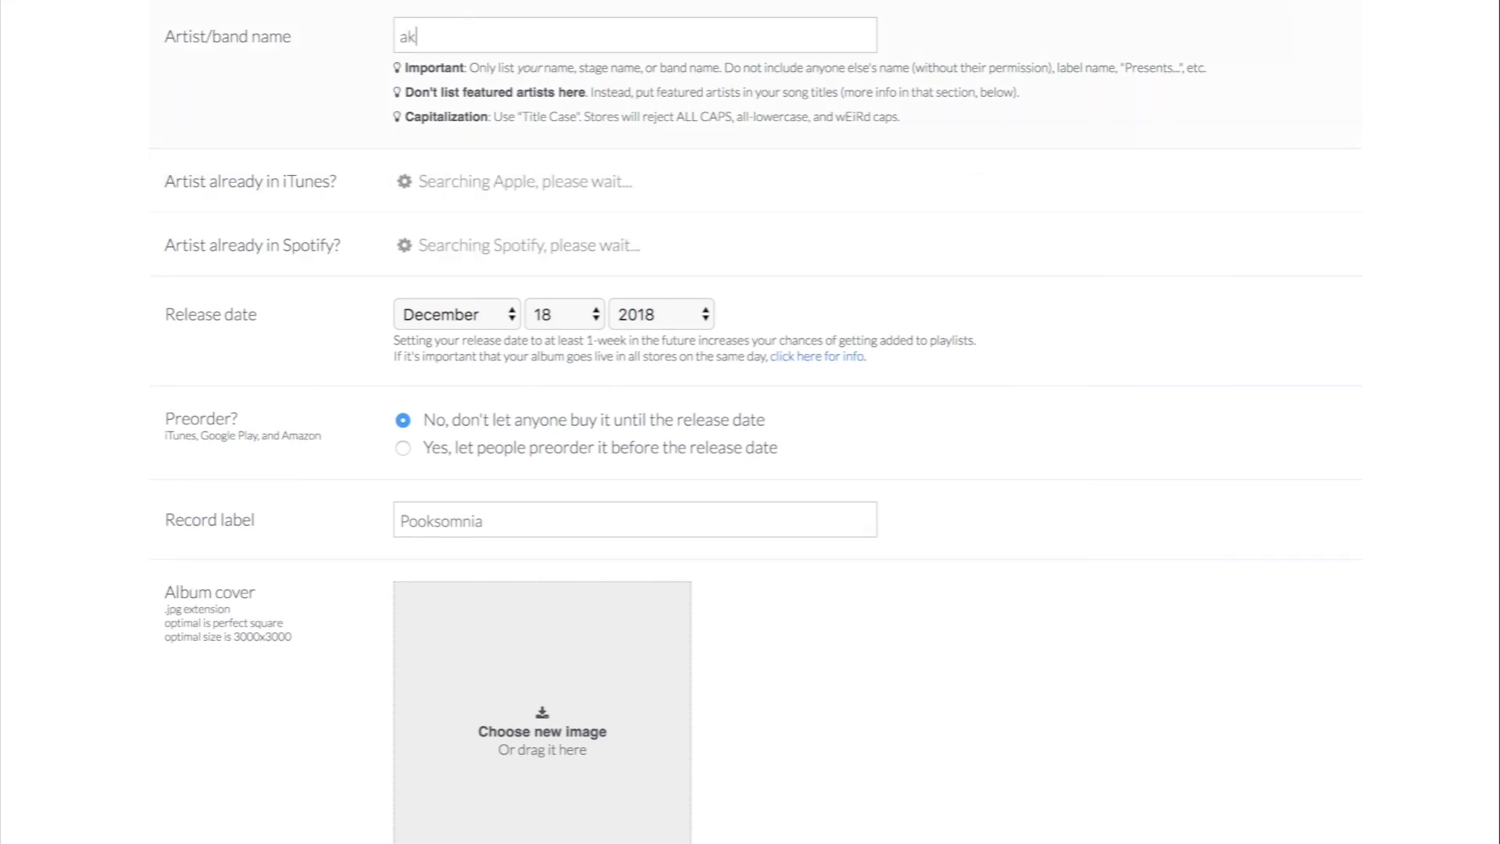
type("47")
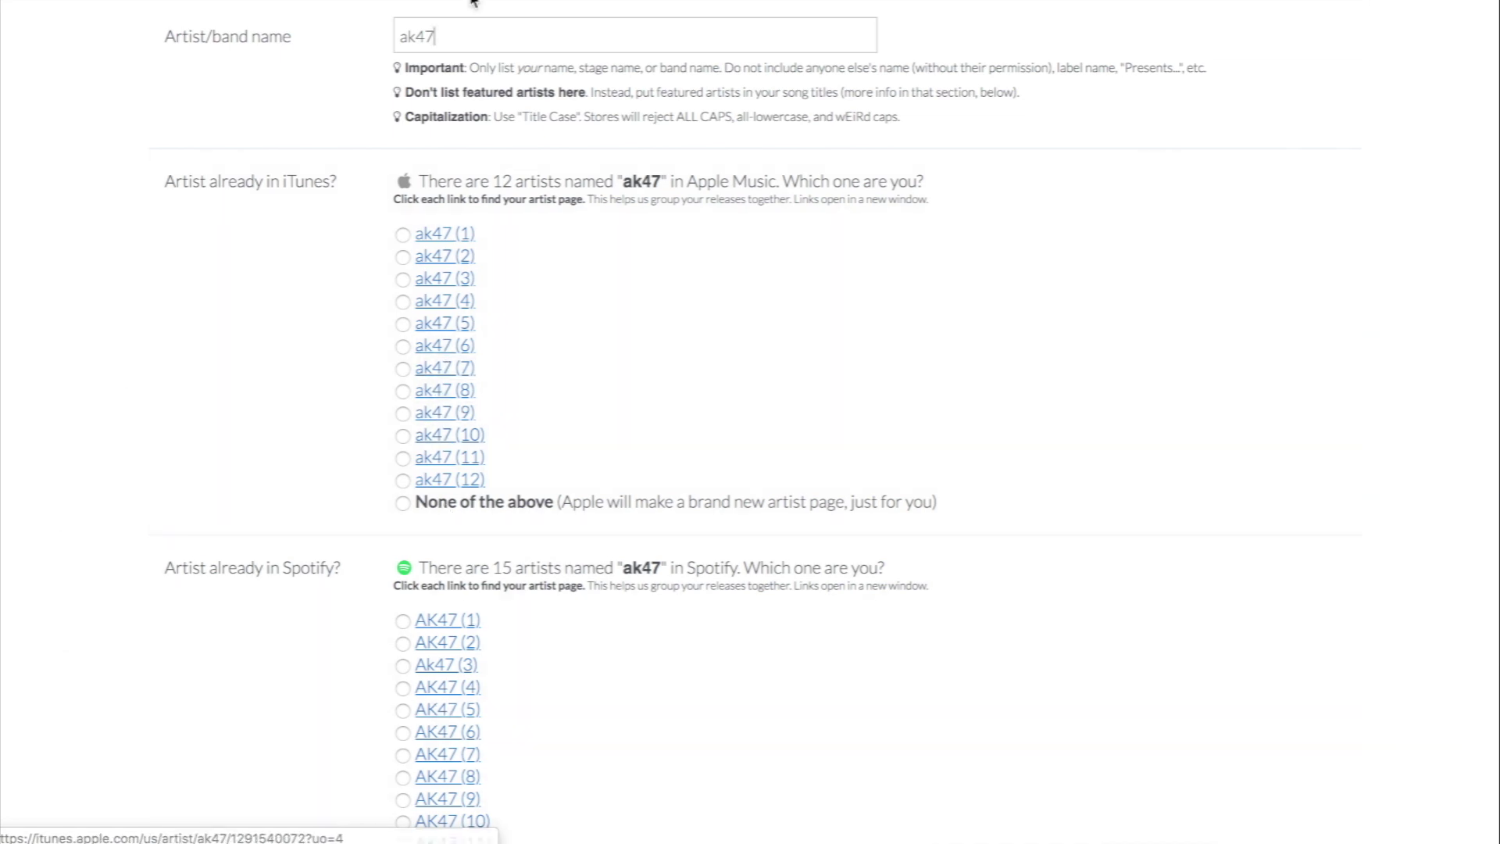
key("BackSpace")
key("BackSpace")
key("BackSpace")
key("BackSpace")
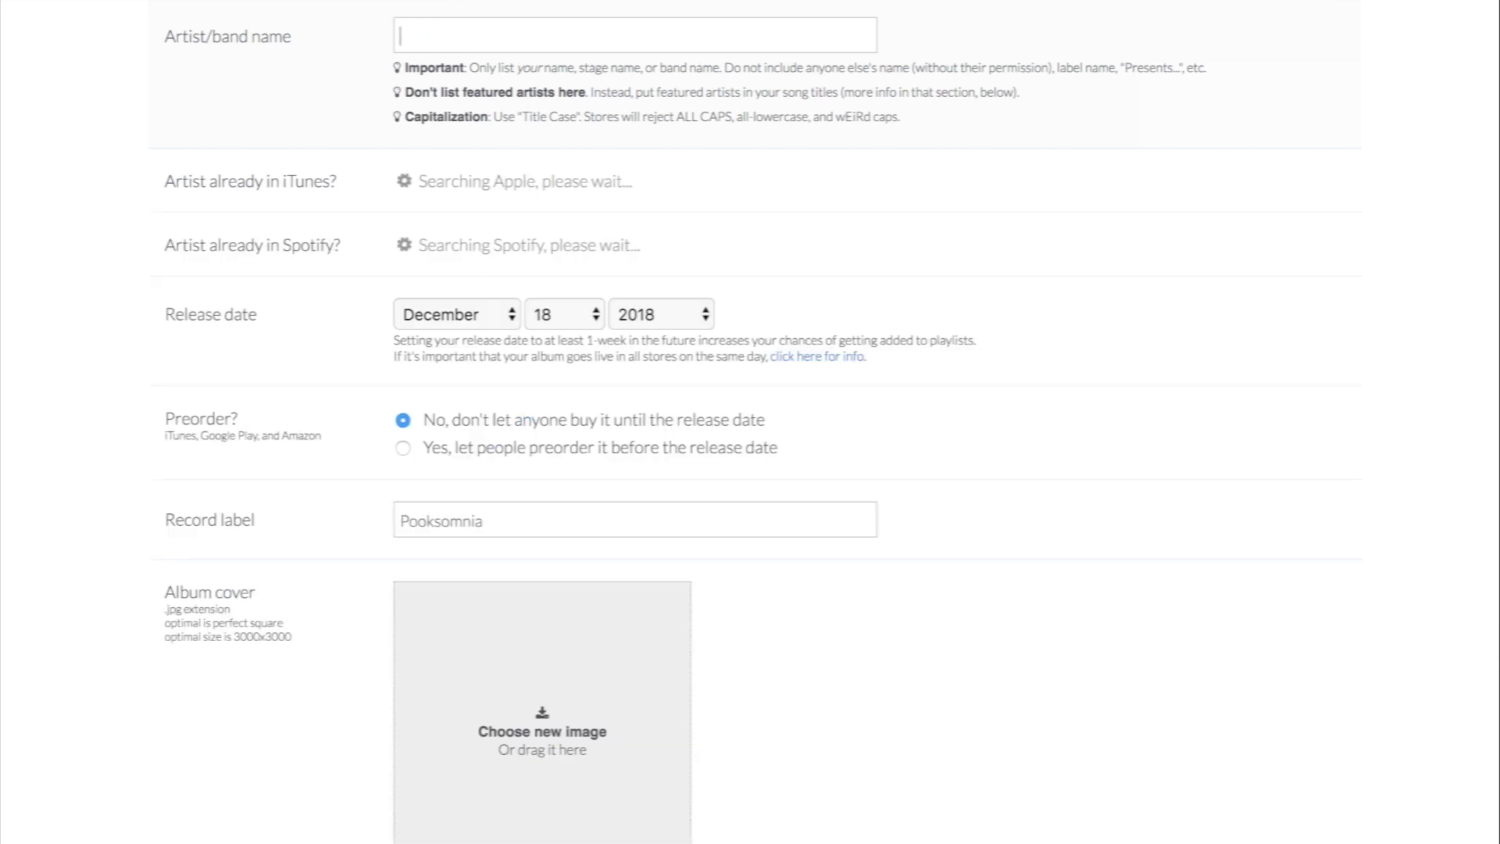
type("pooks")
scroll(863, 178, "down", 3)
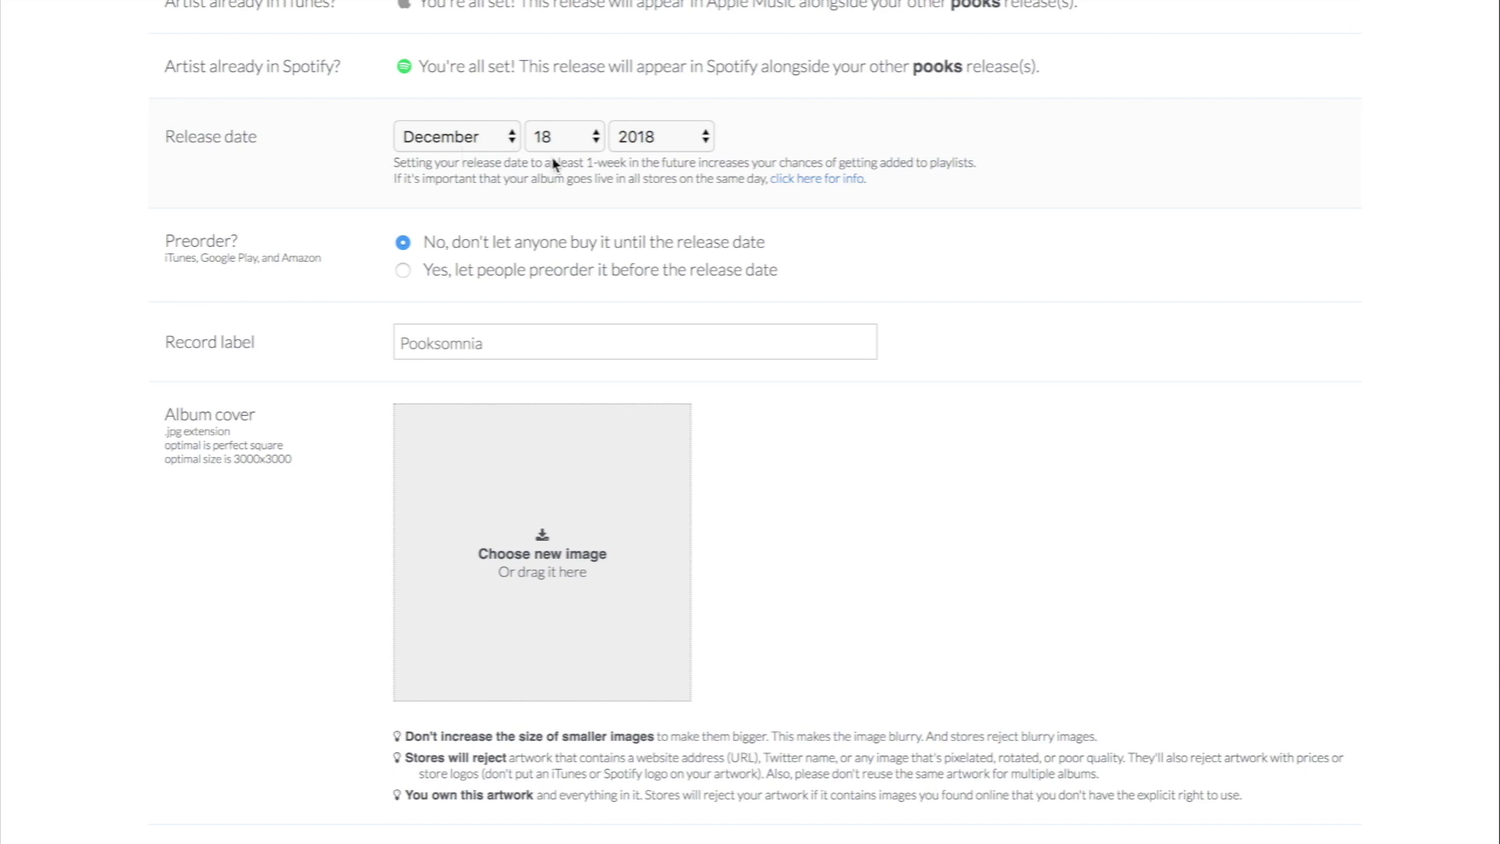
Step: Set the release date to January 2019 with an 8:00 AM release time
left_click(482, 139)
scroll(468, 90, "up", 1)
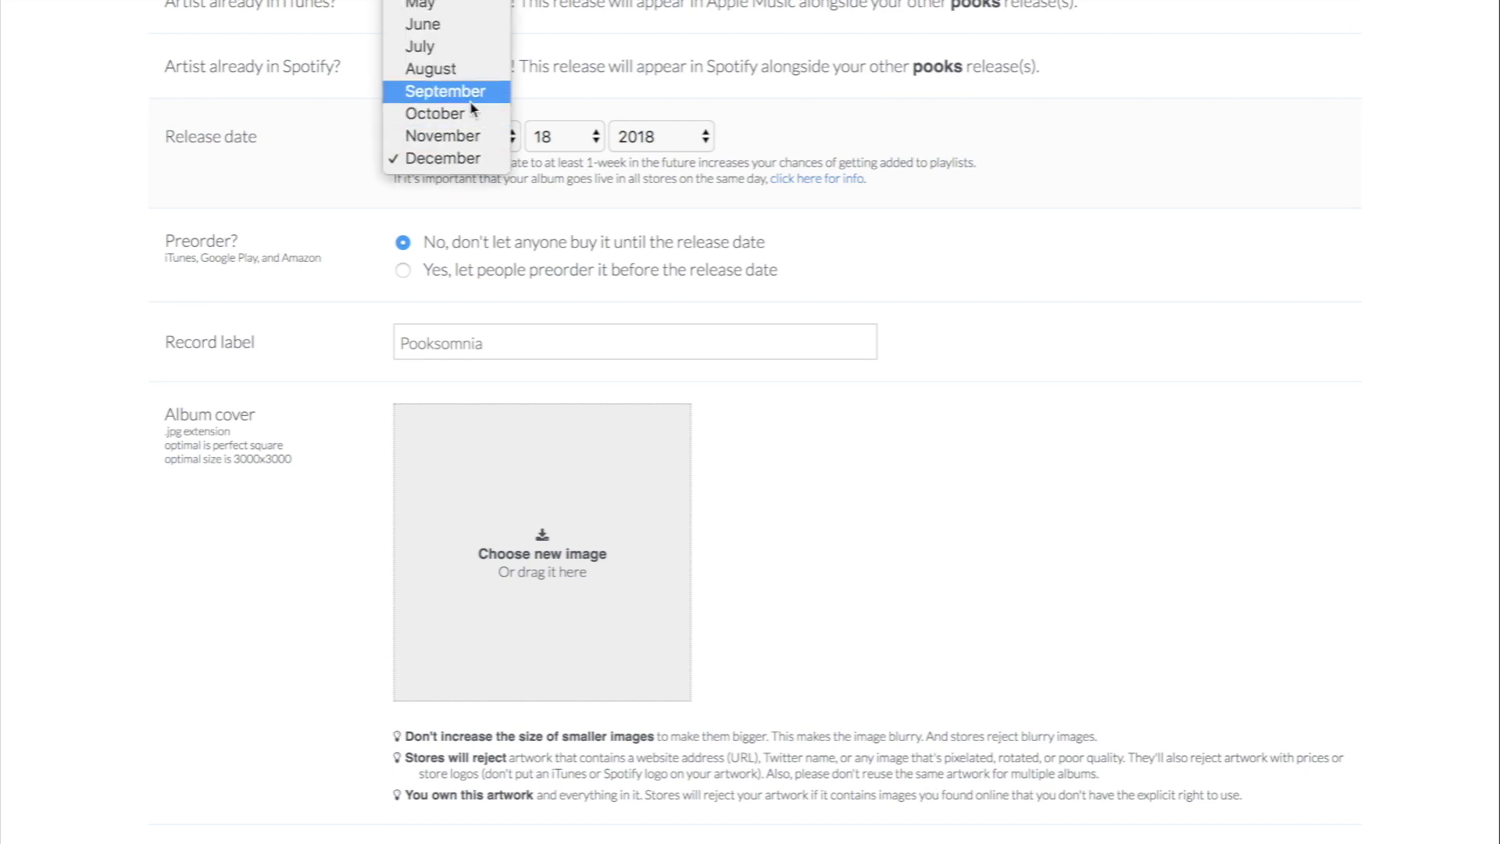
key("j")
key("Return")
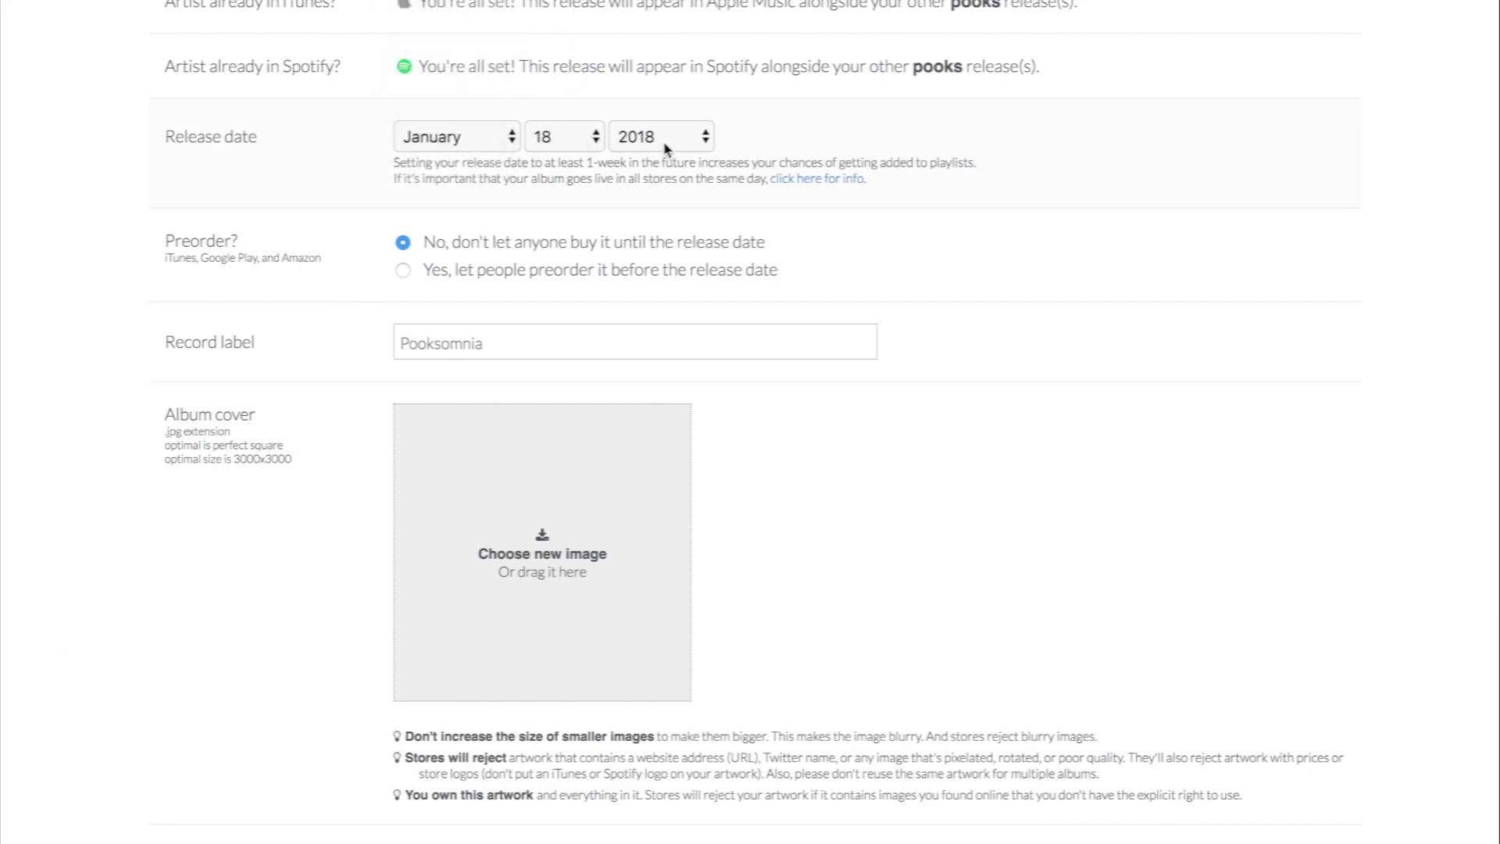
left_click(661, 146)
left_click(657, 158)
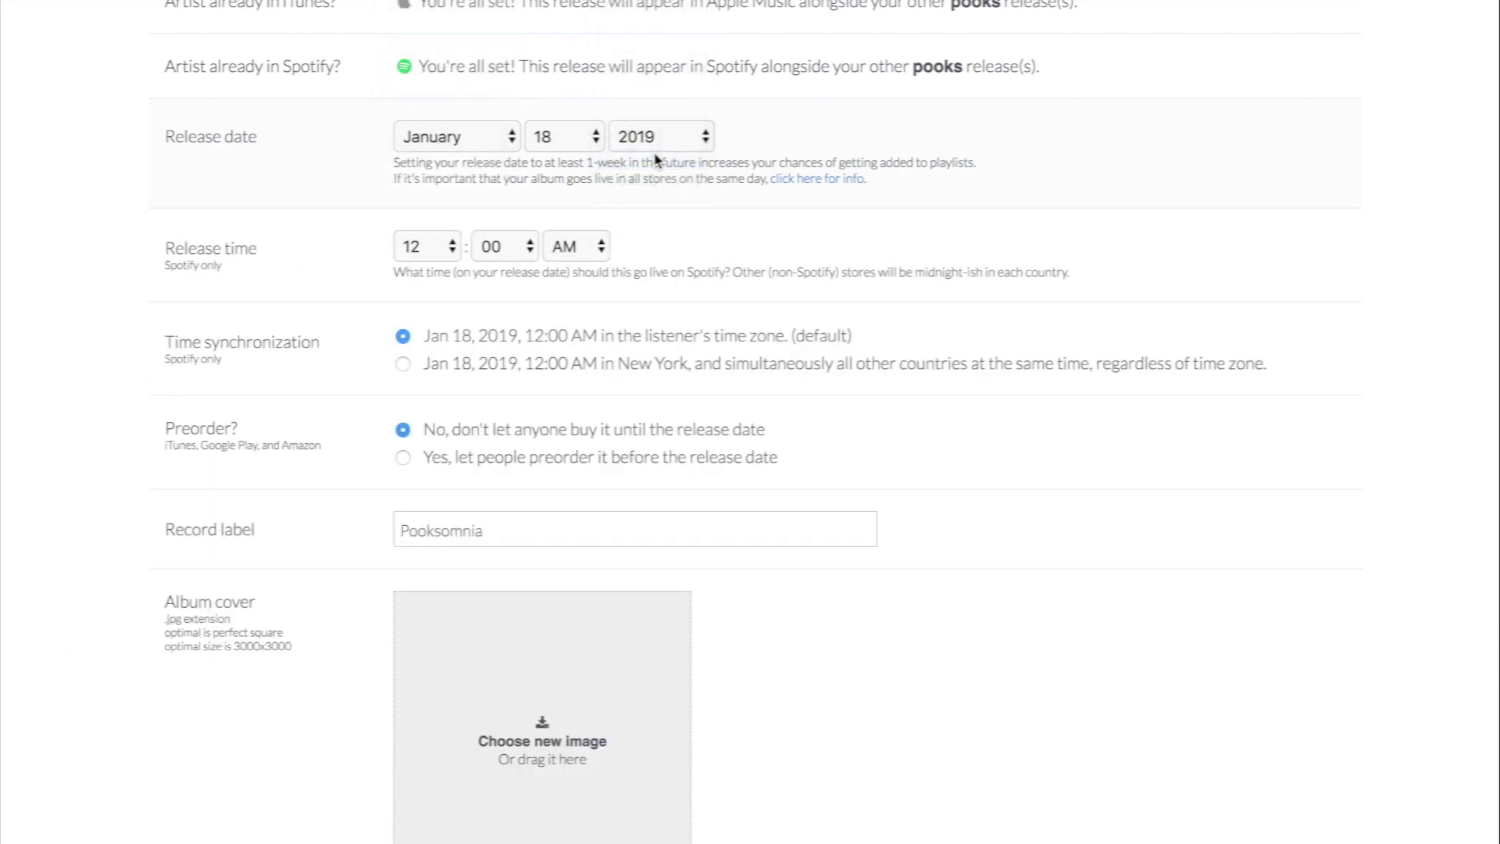
scroll(789, 205, "down", 2)
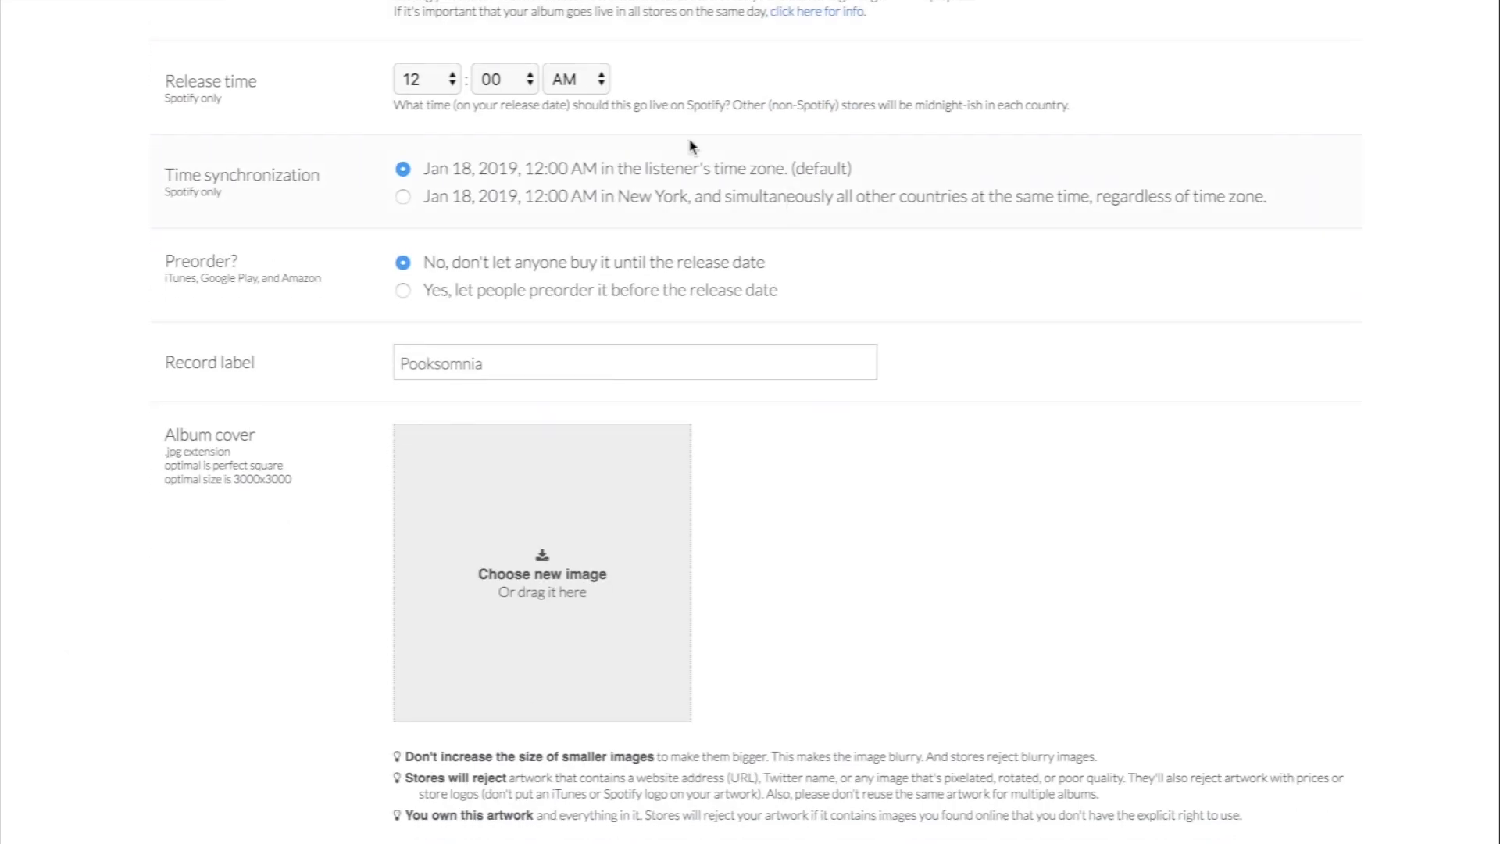
left_click(454, 82)
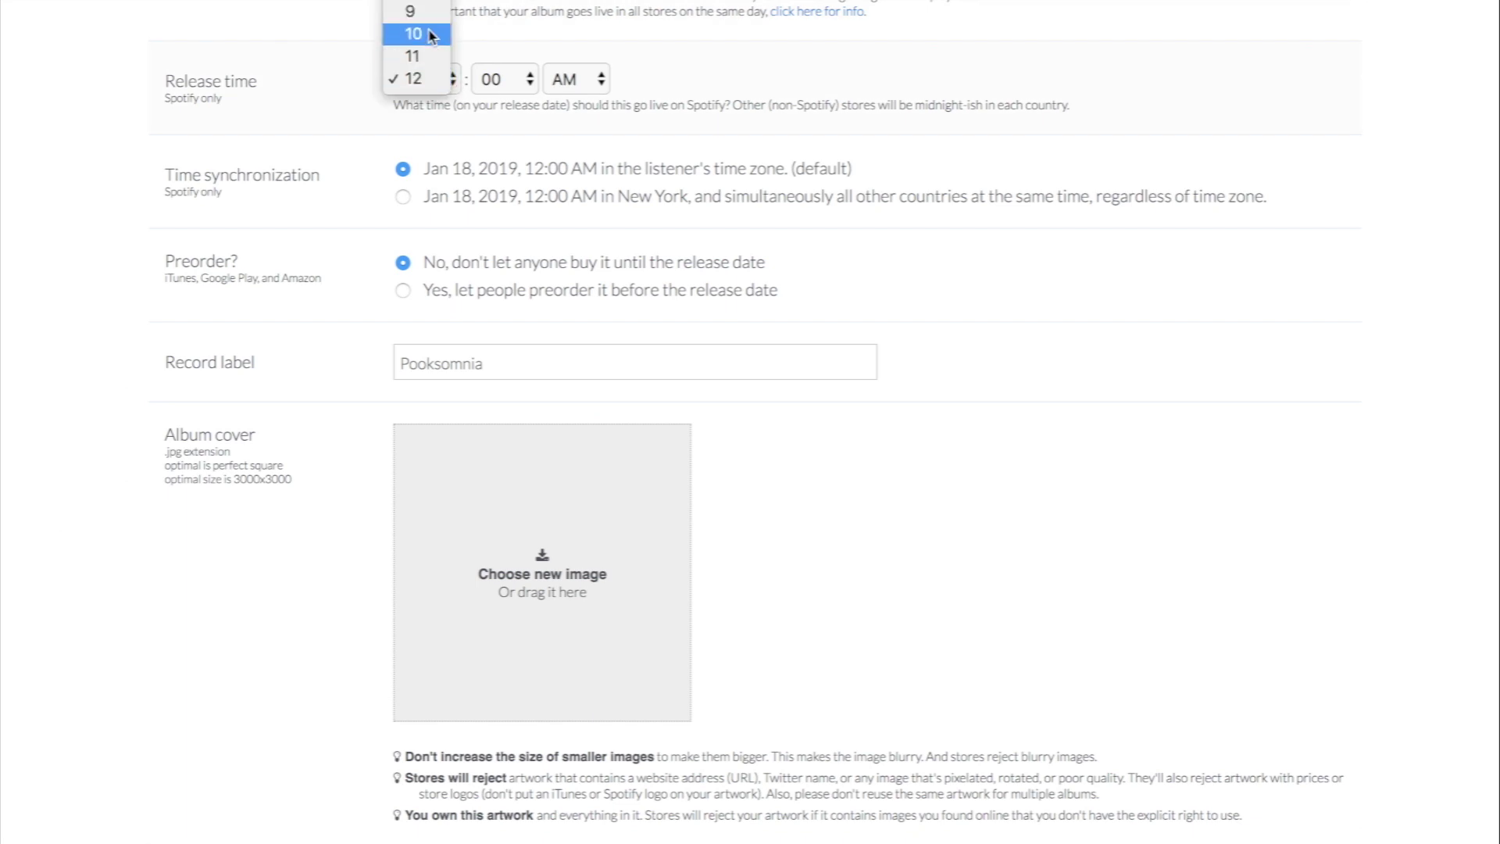
left_click(414, 10)
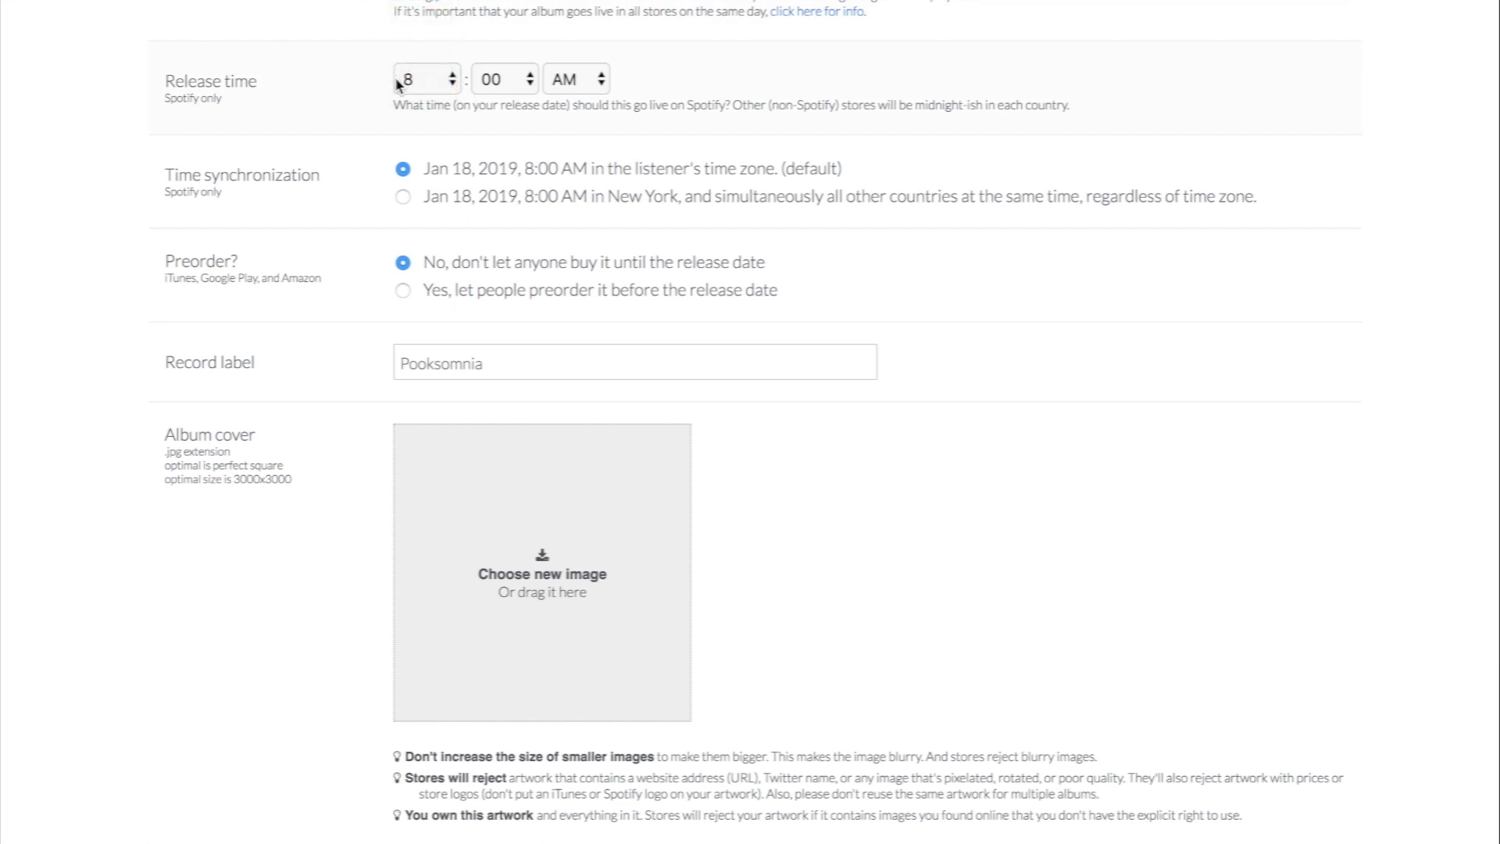
Step: Switch Preorder to Yes and back to No, leaving preorders off
scroll(673, 184, "down", 1)
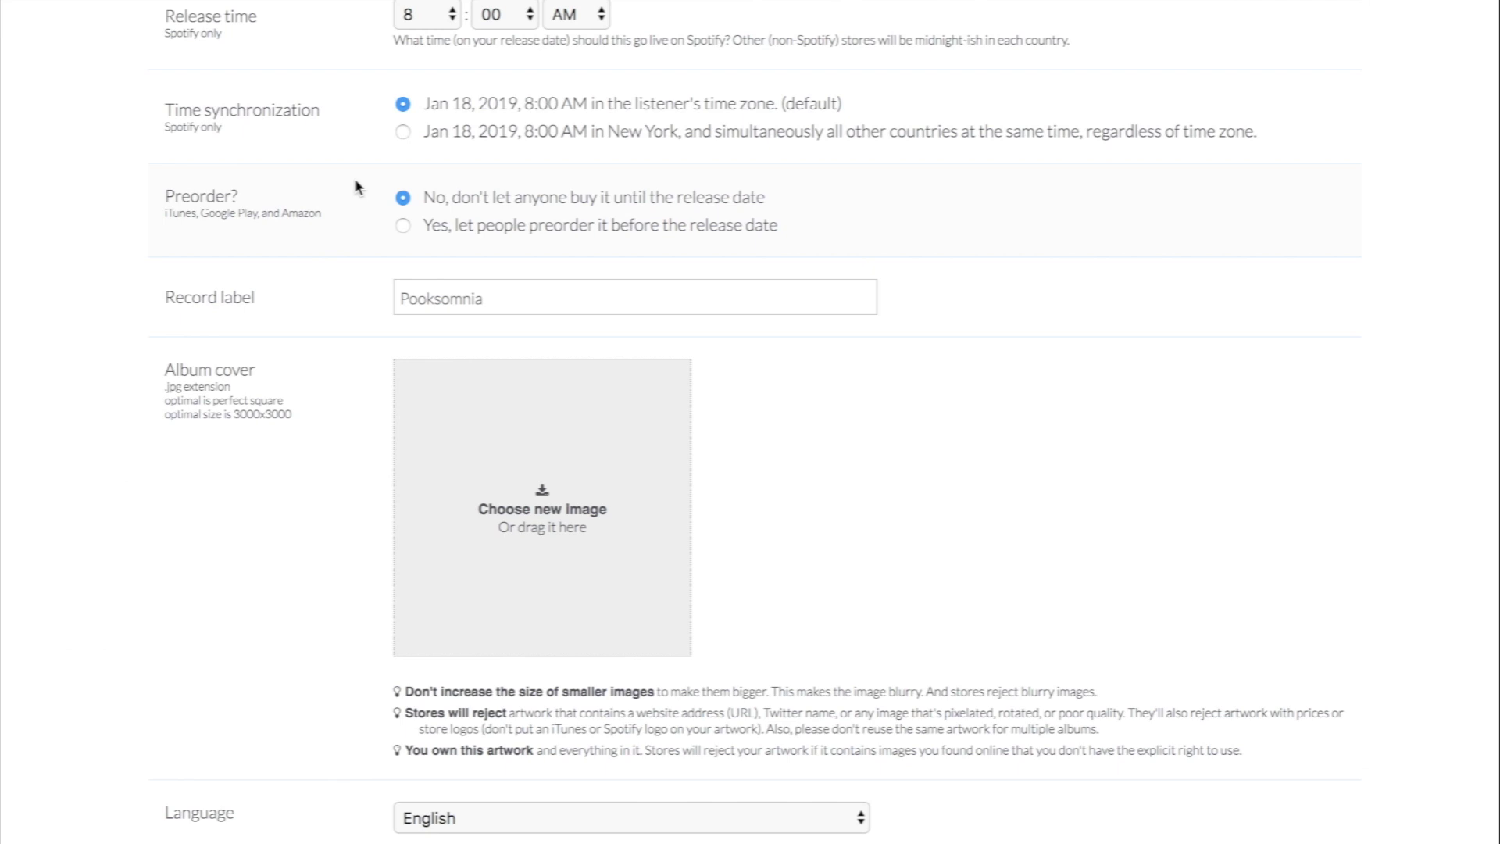
scroll(357, 187, "down", 2)
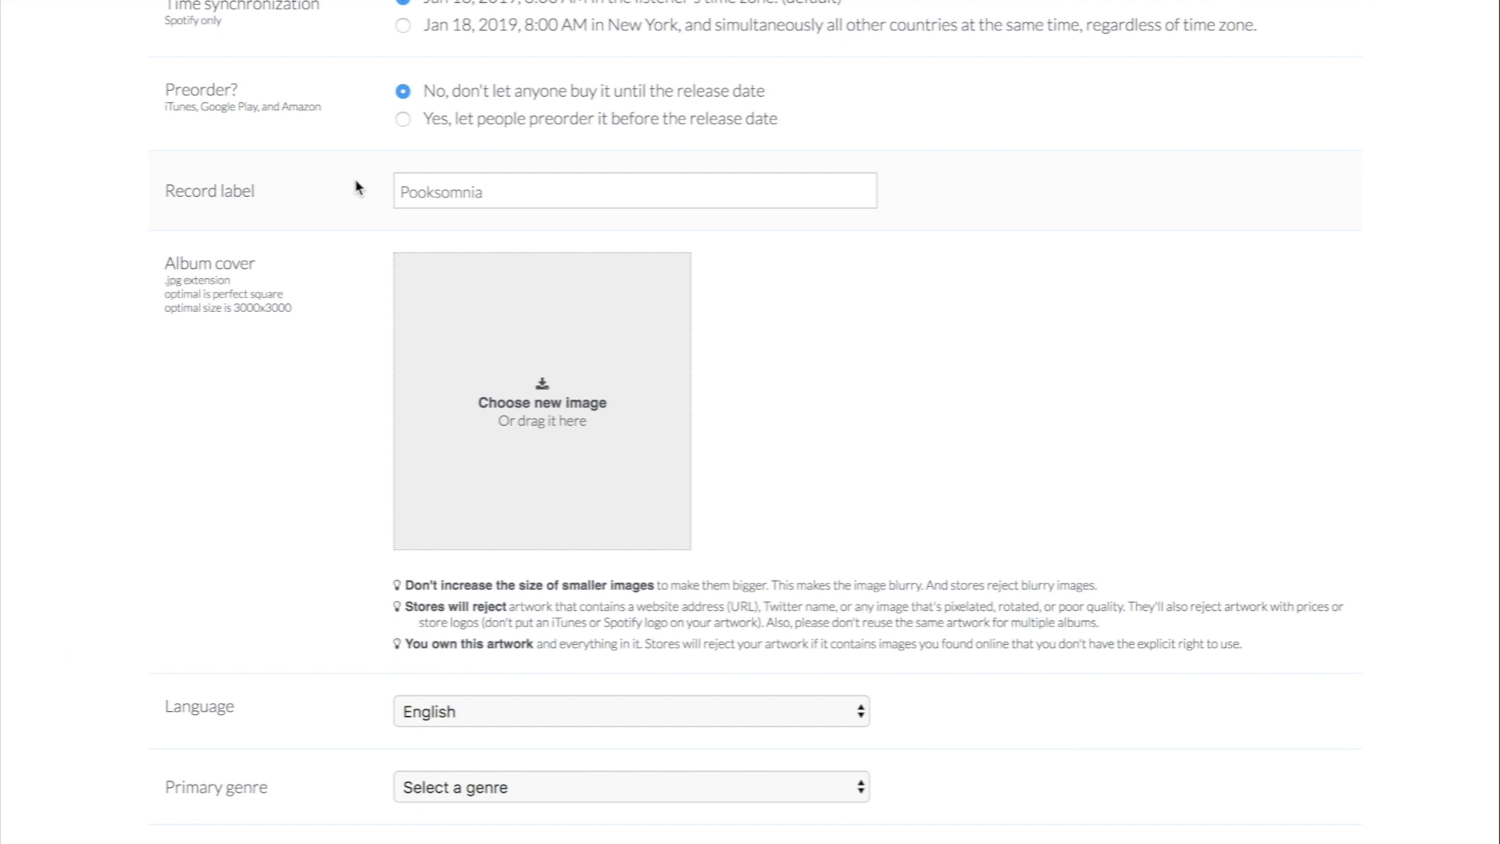
left_click(404, 119)
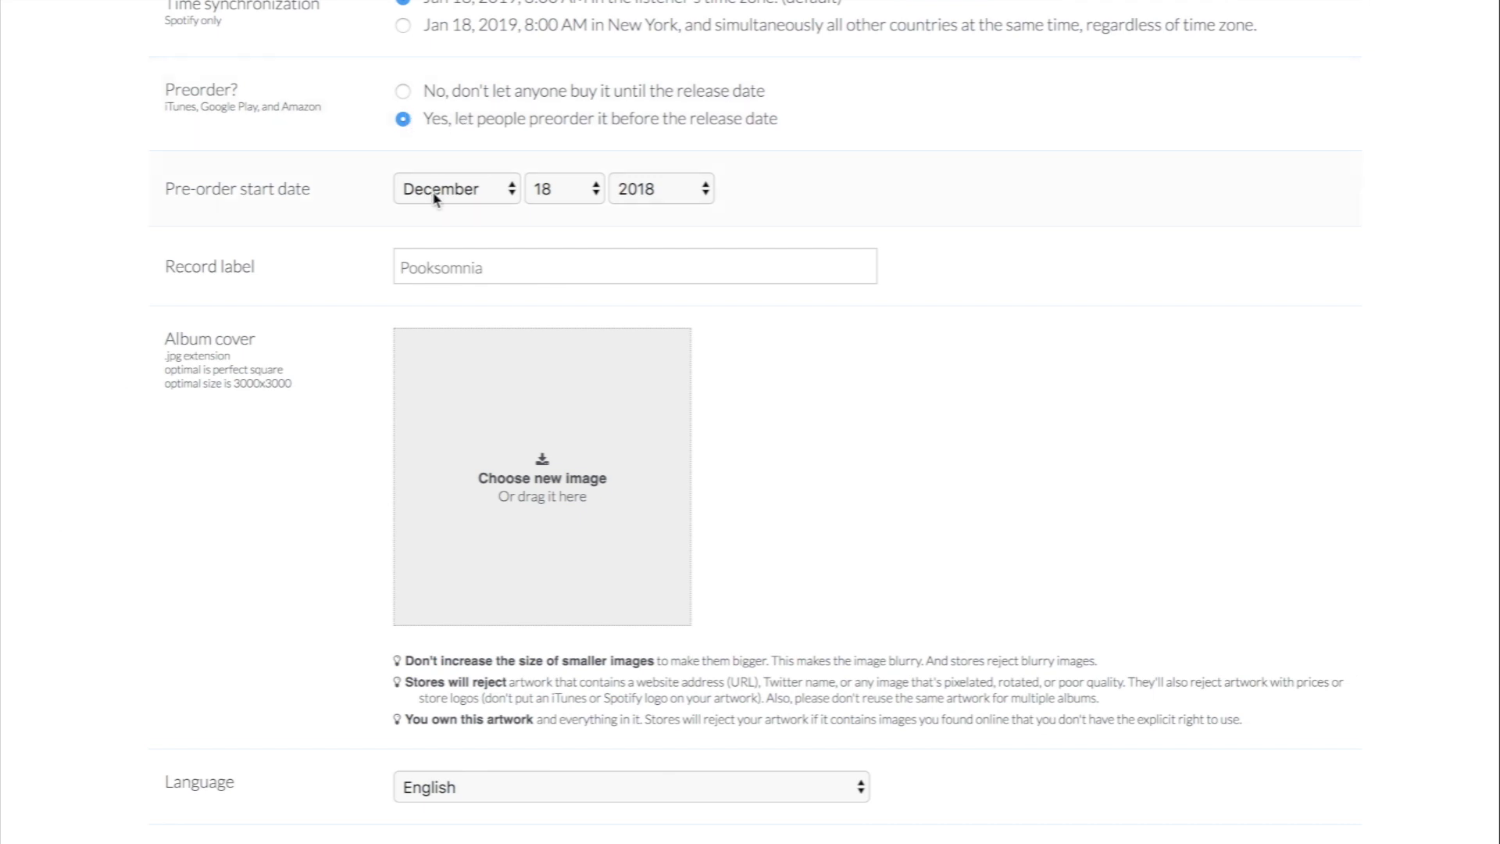
left_click(403, 92)
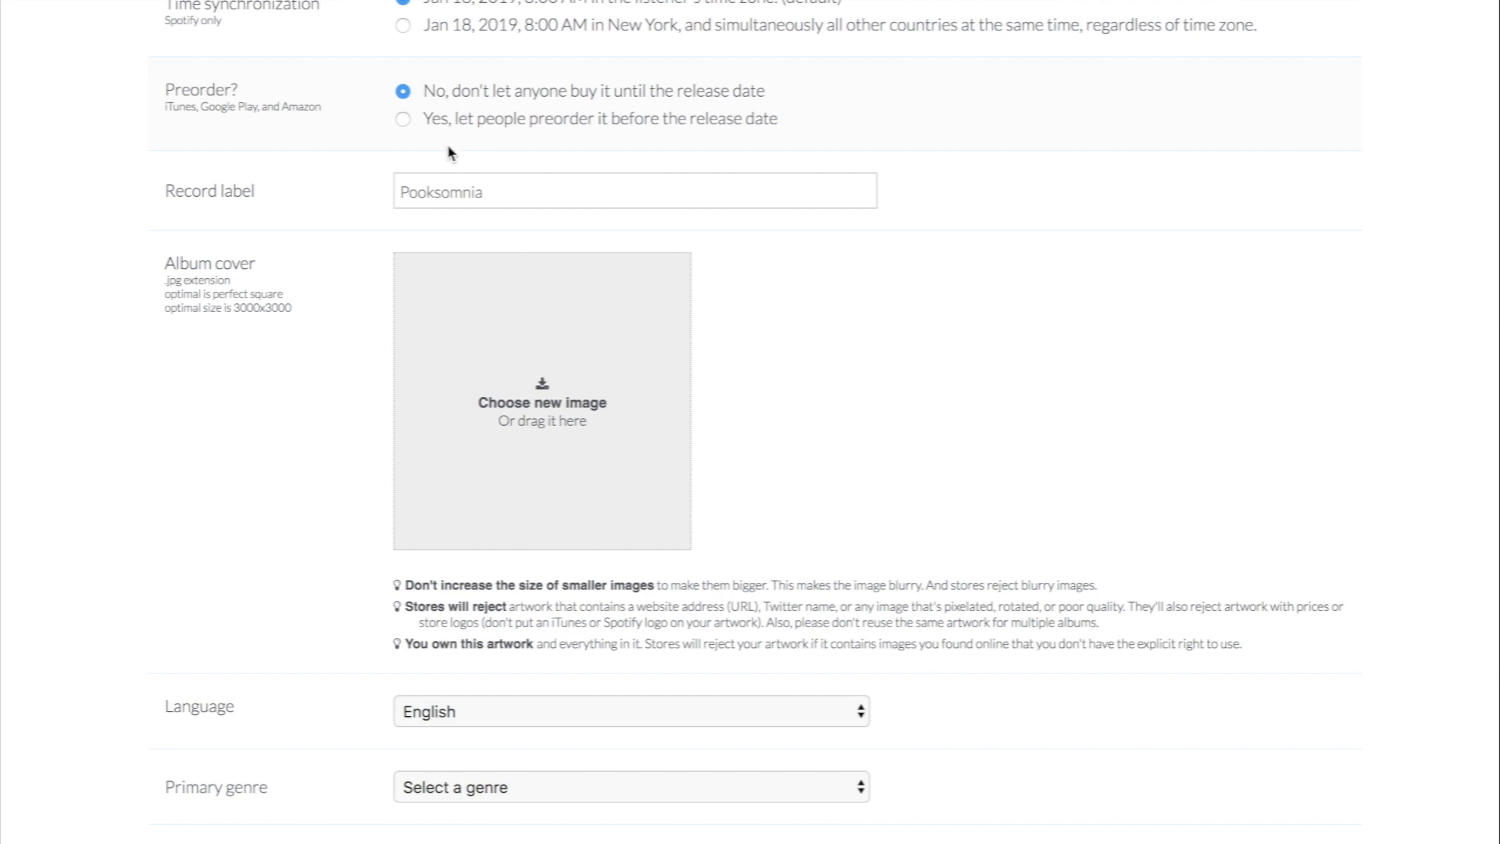
scroll(448, 152, "down", 2)
scroll(448, 152, "down", 1)
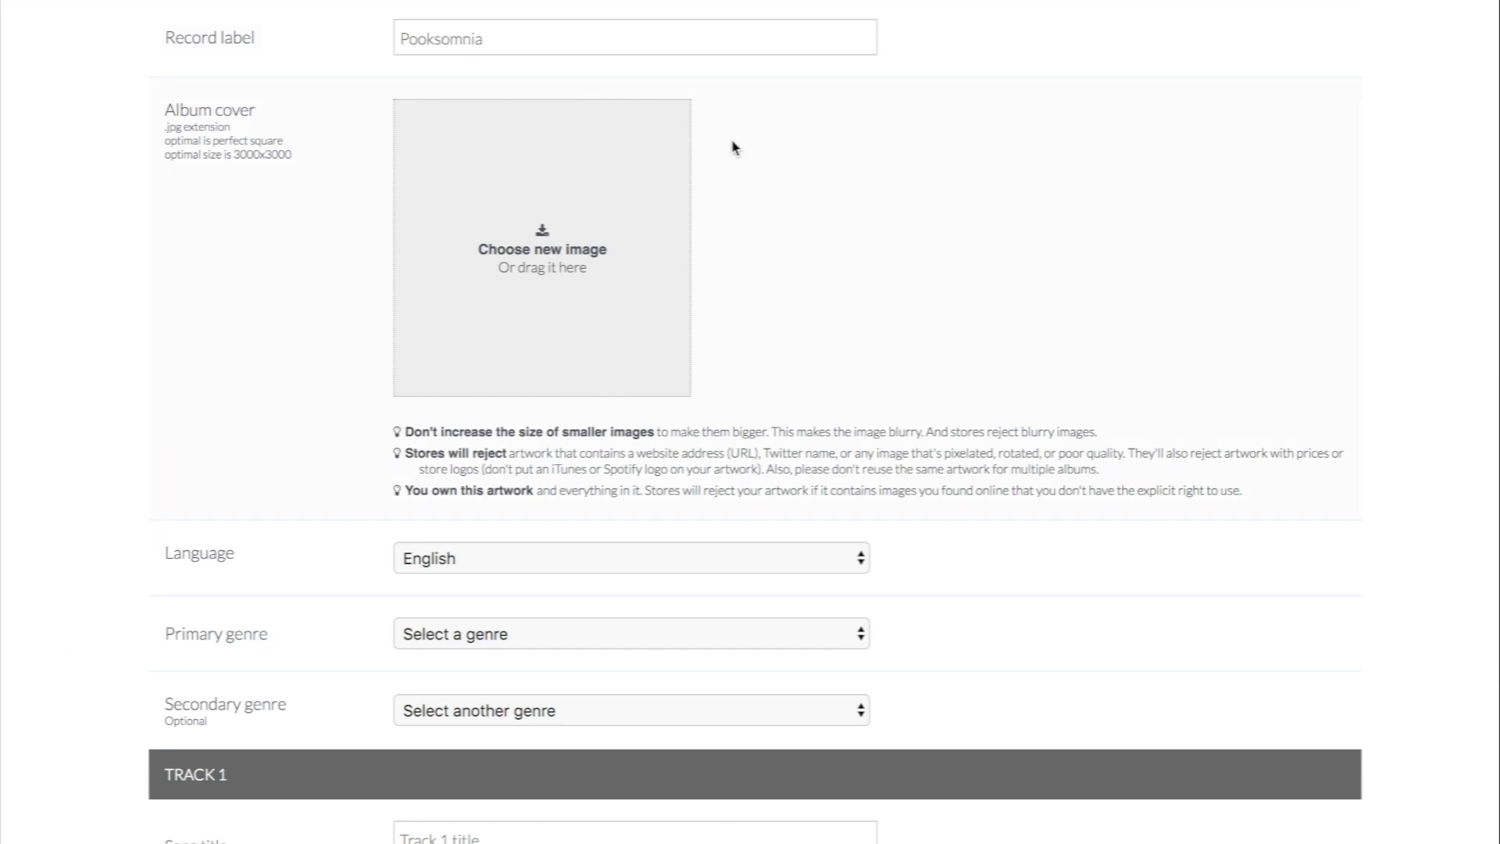
Step: Load STAKES-LARGE-COVER.jpg from the Stakes folder as the album cover artwork
scroll(733, 145, "down", 1)
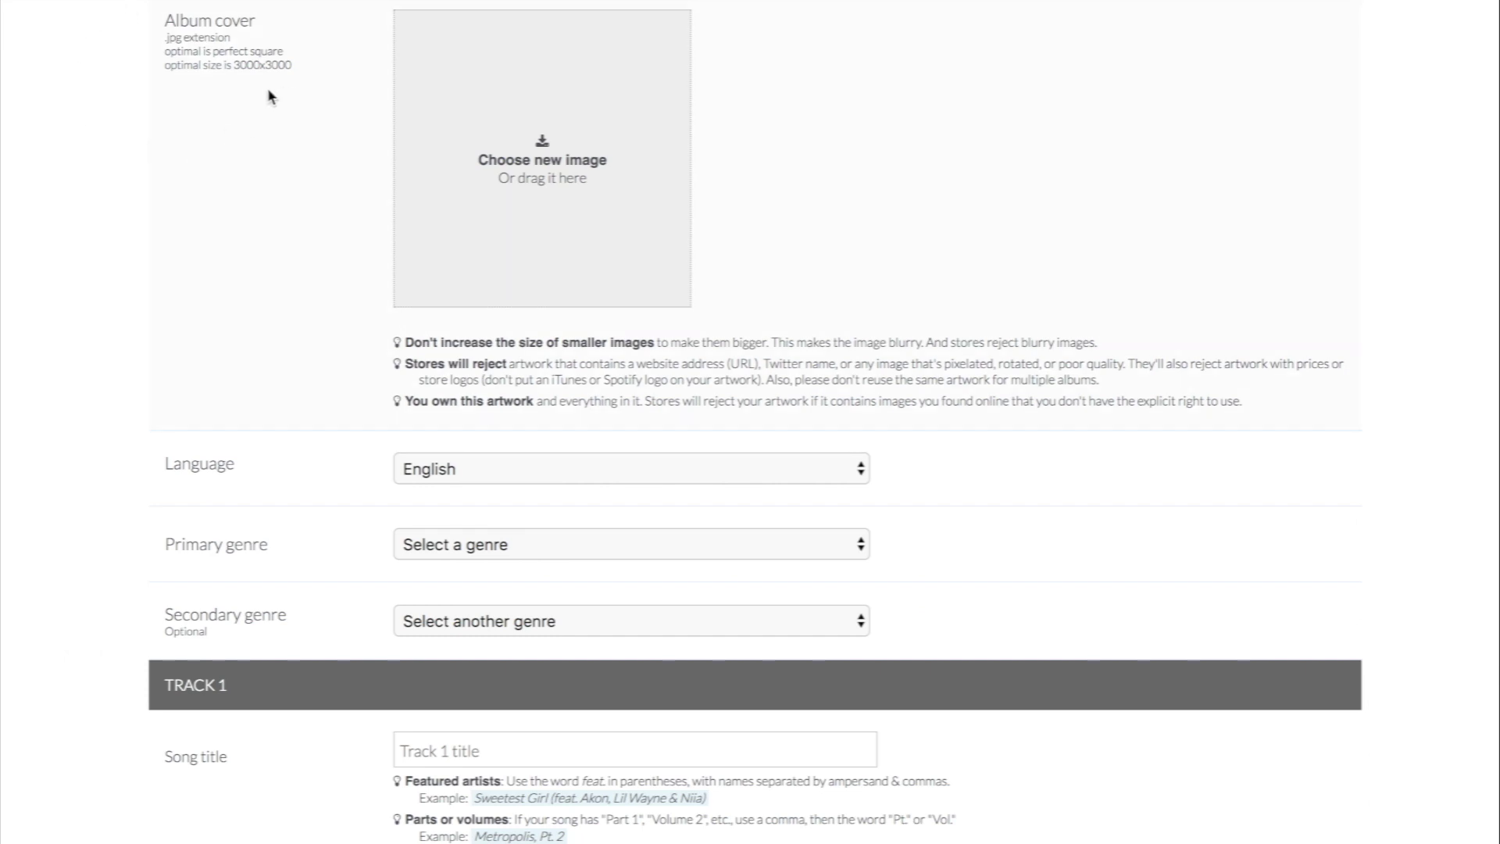
left_click(506, 187)
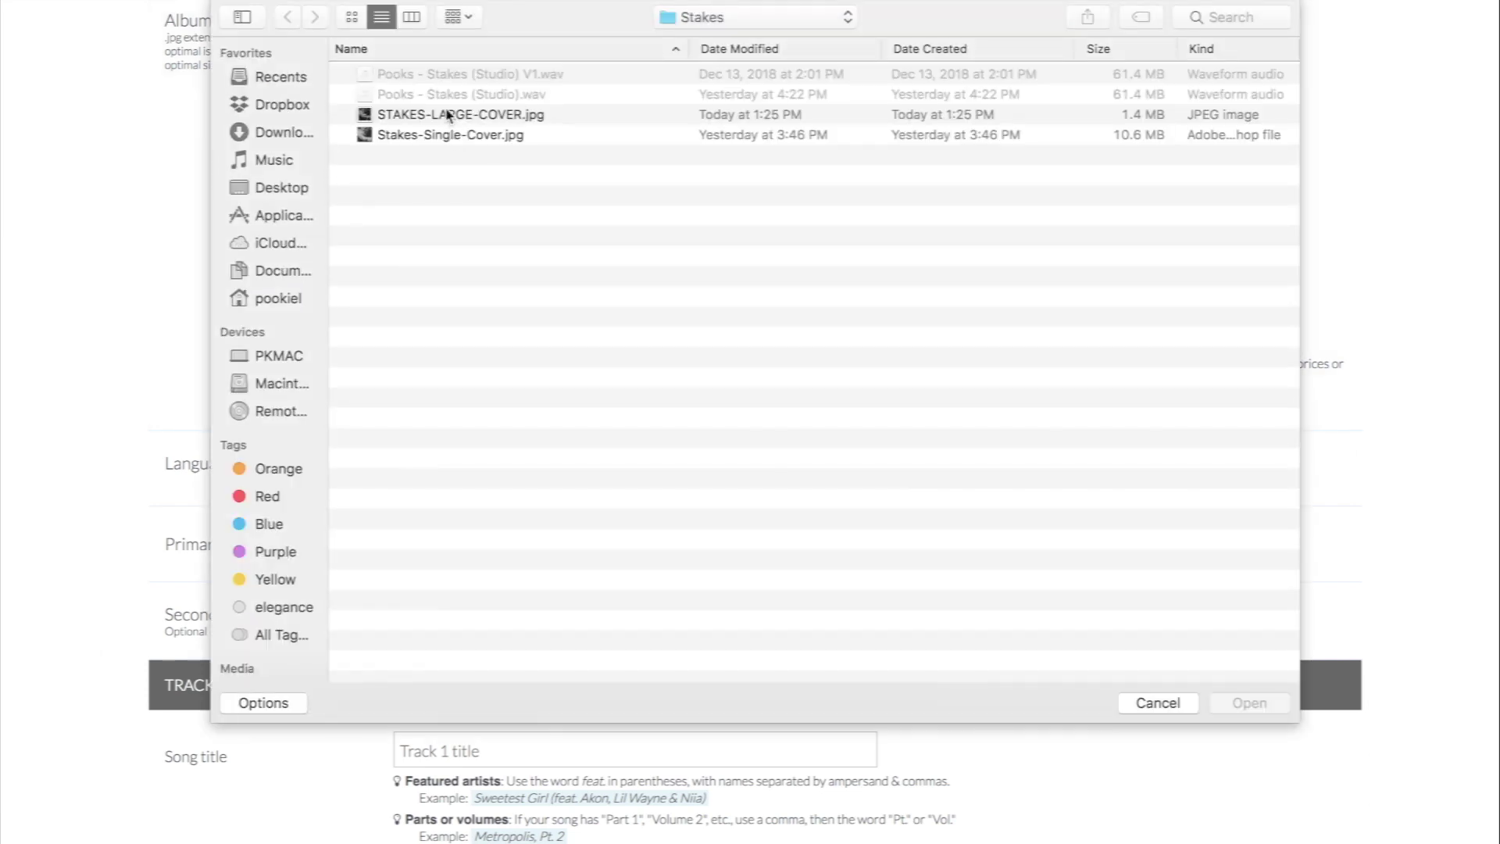
left_click(447, 114)
left_click(1230, 703)
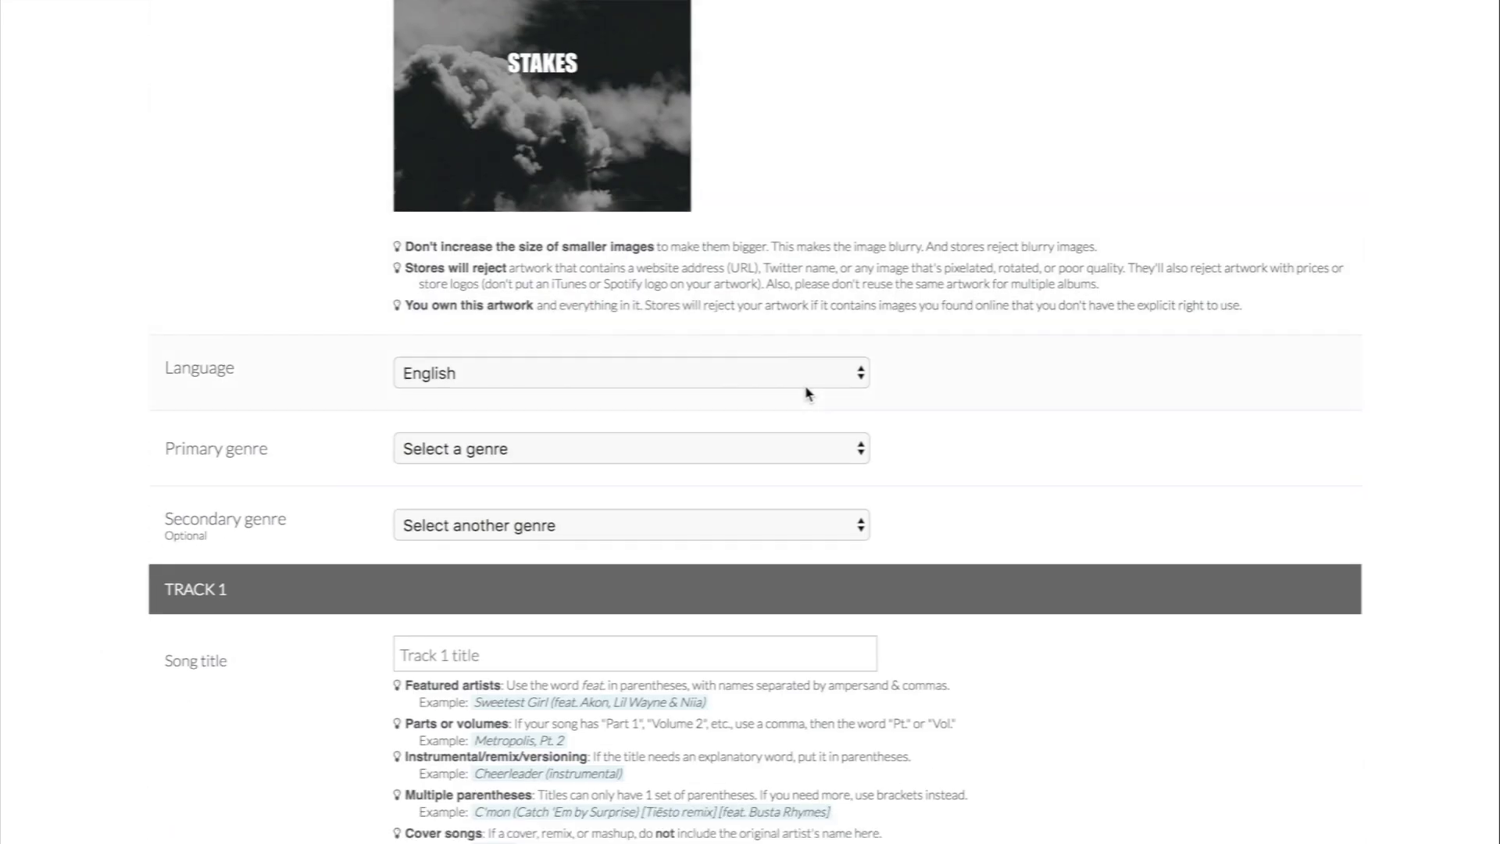
Step: Set the primary genre to R&B/Soul and the secondary genre to Alternative
scroll(807, 392, "down", 2)
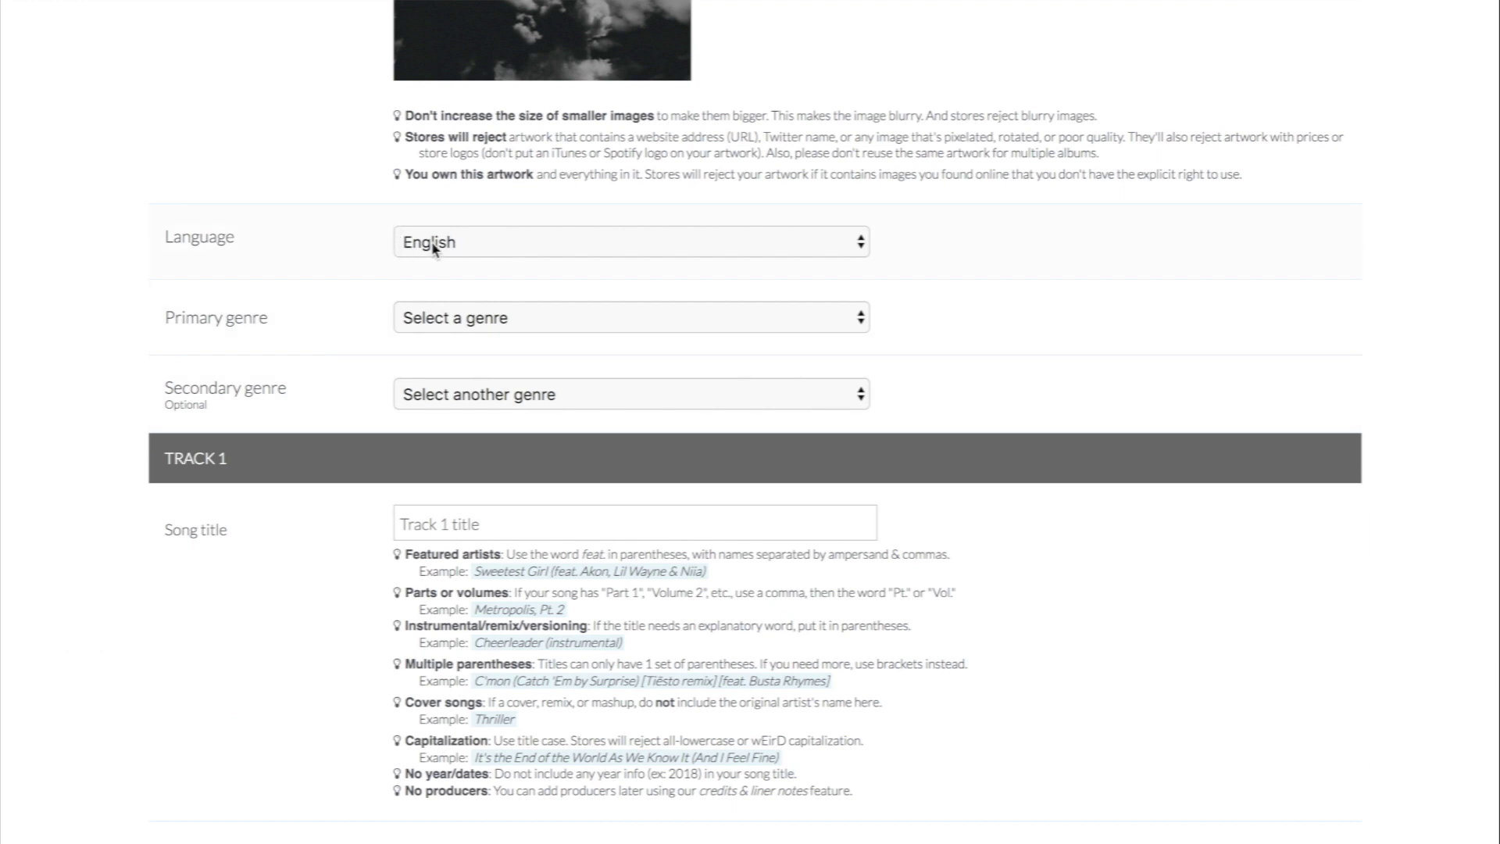
scroll(432, 247, "down", 2)
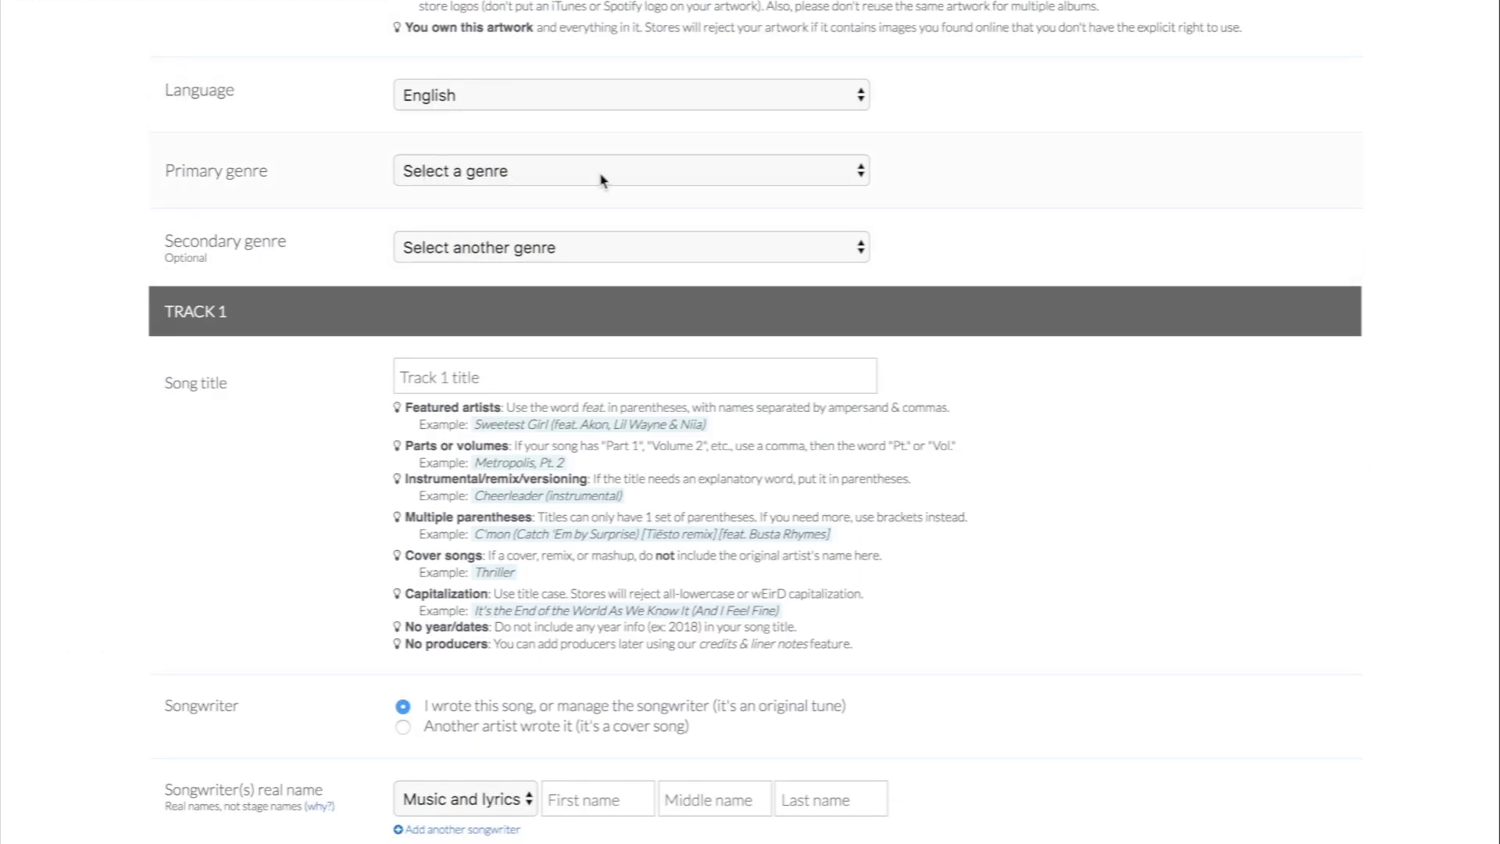
scroll(603, 175, "up", 5)
scroll(602, 185, "down", 3)
left_click(459, 254)
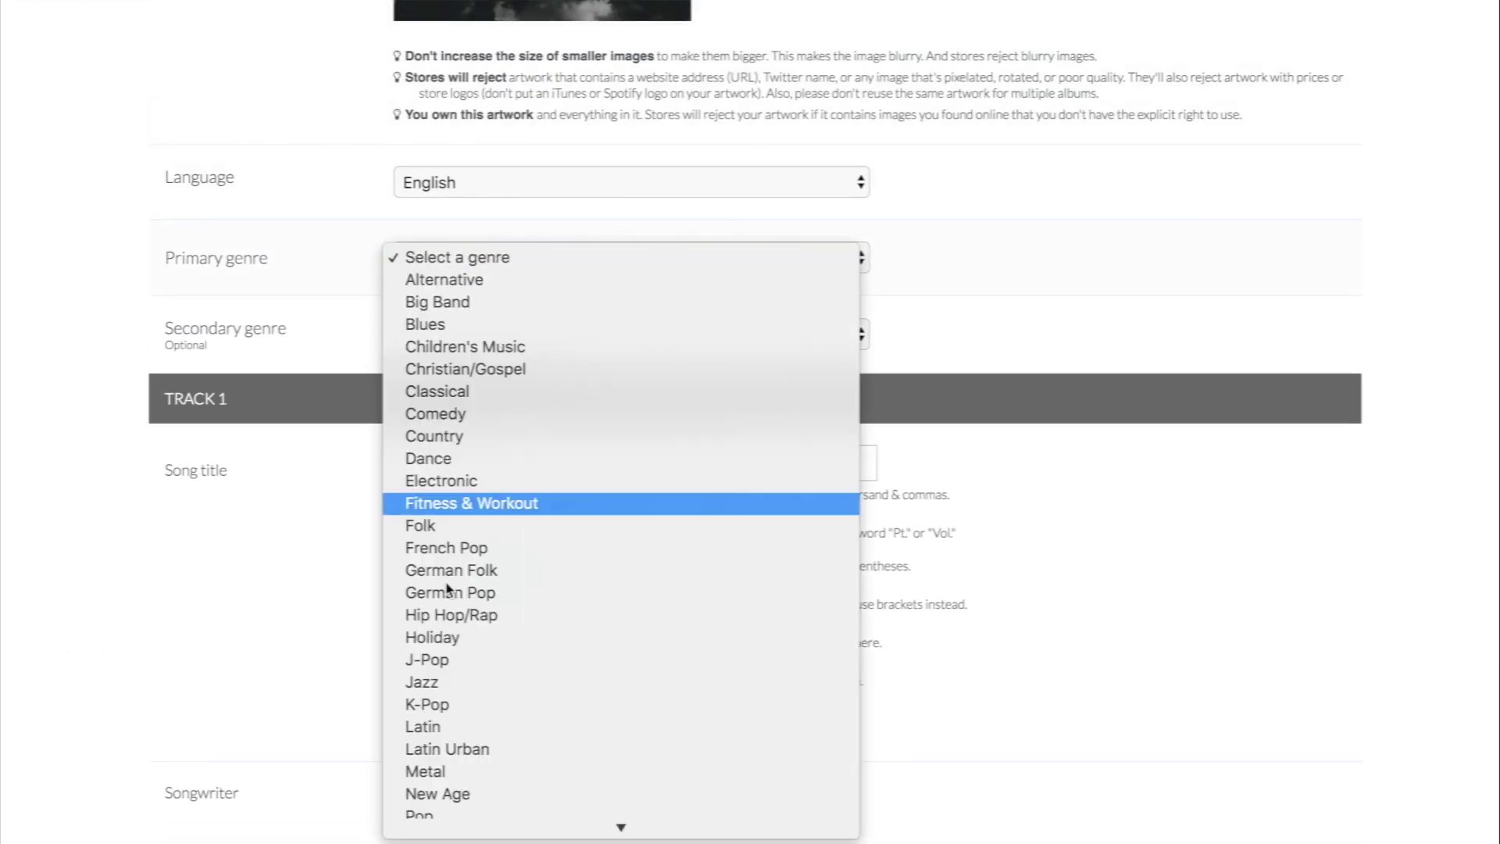
scroll(451, 718, "down", 3)
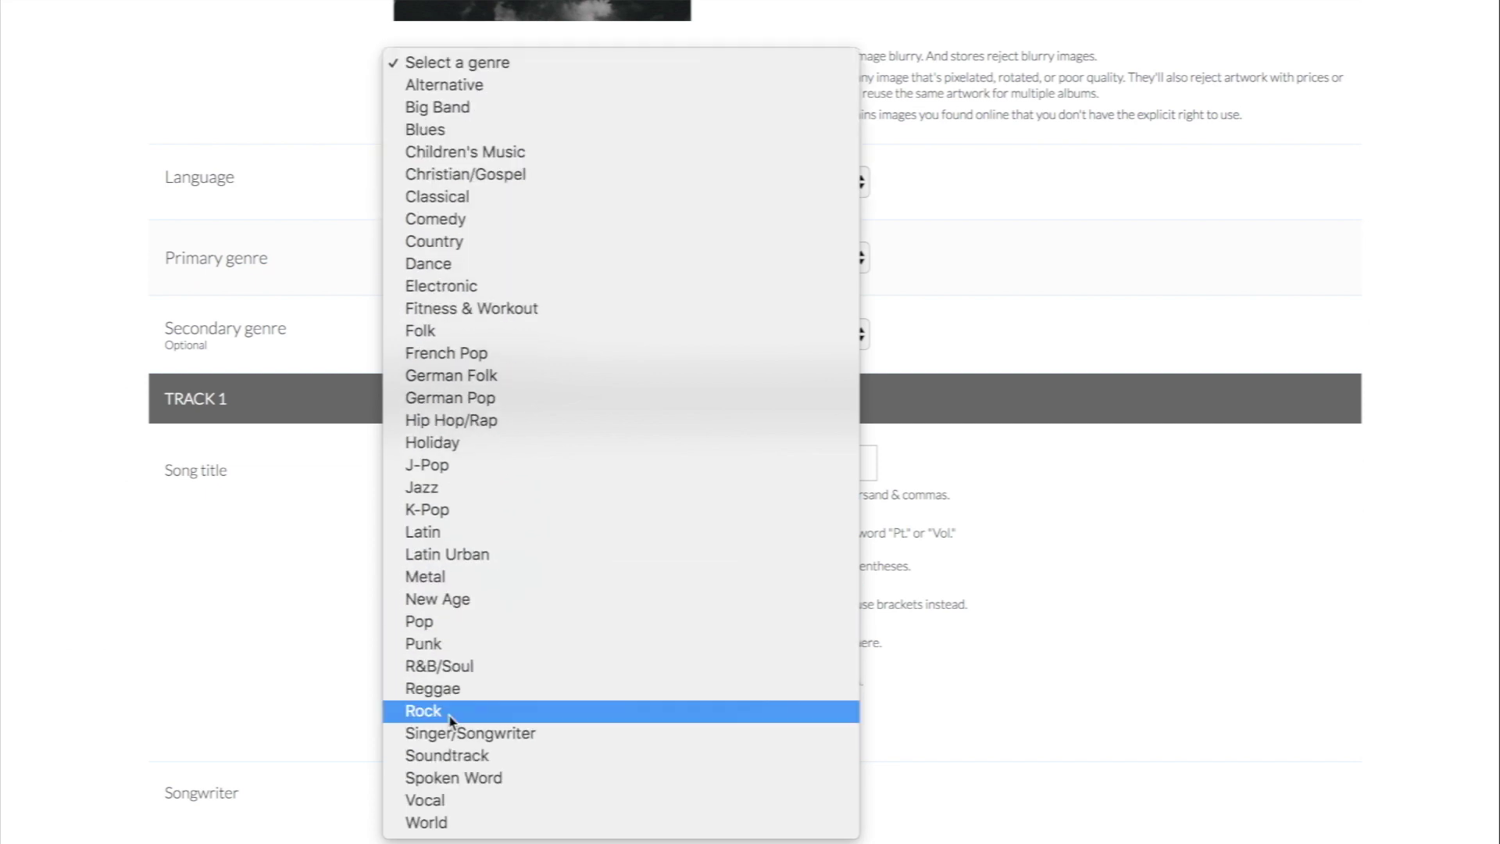
left_click(446, 668)
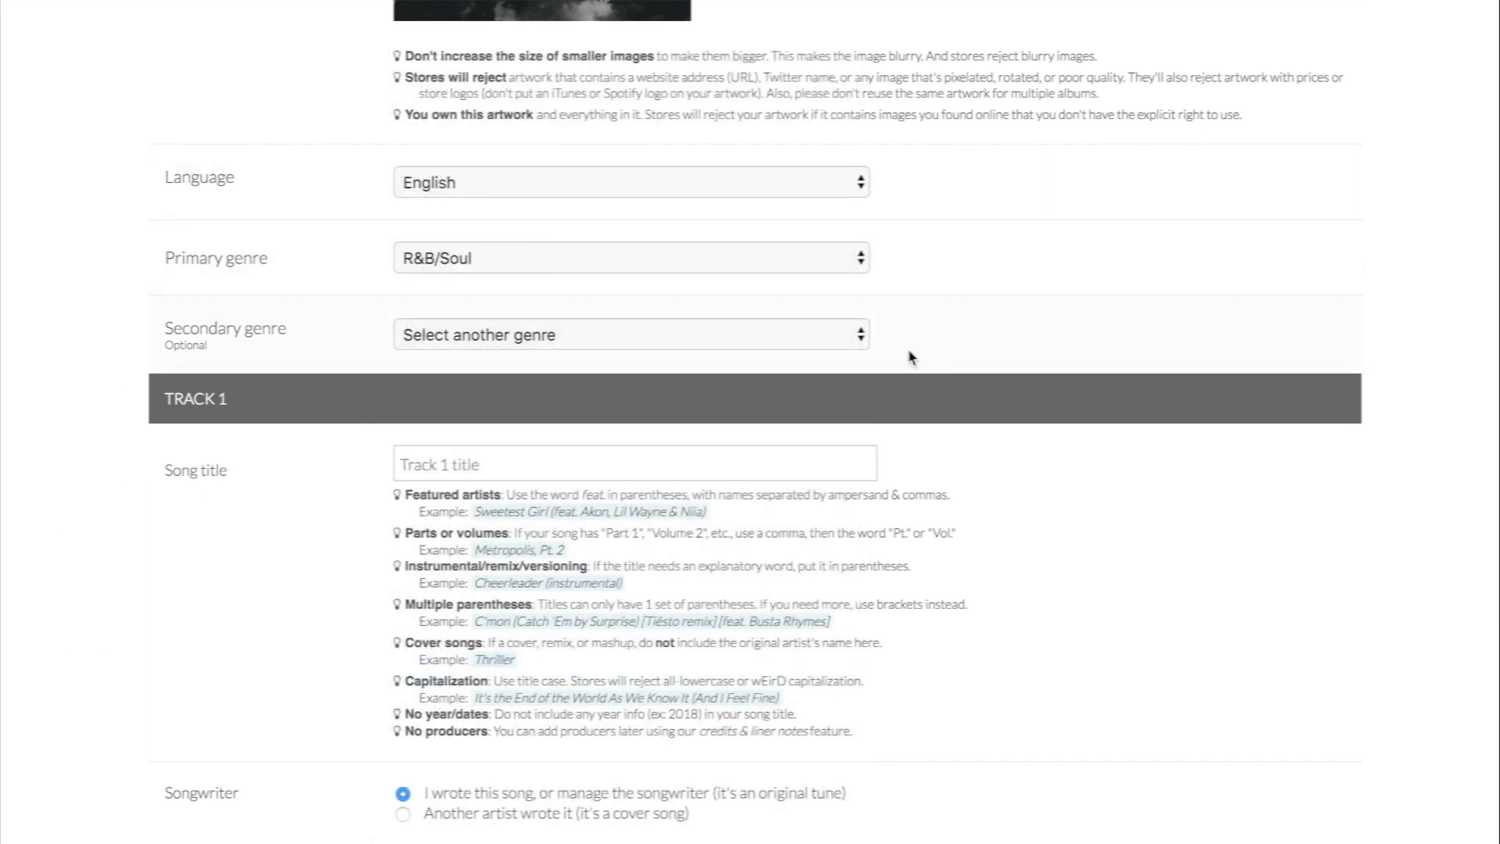
scroll(908, 358, "down", 3)
left_click(431, 221)
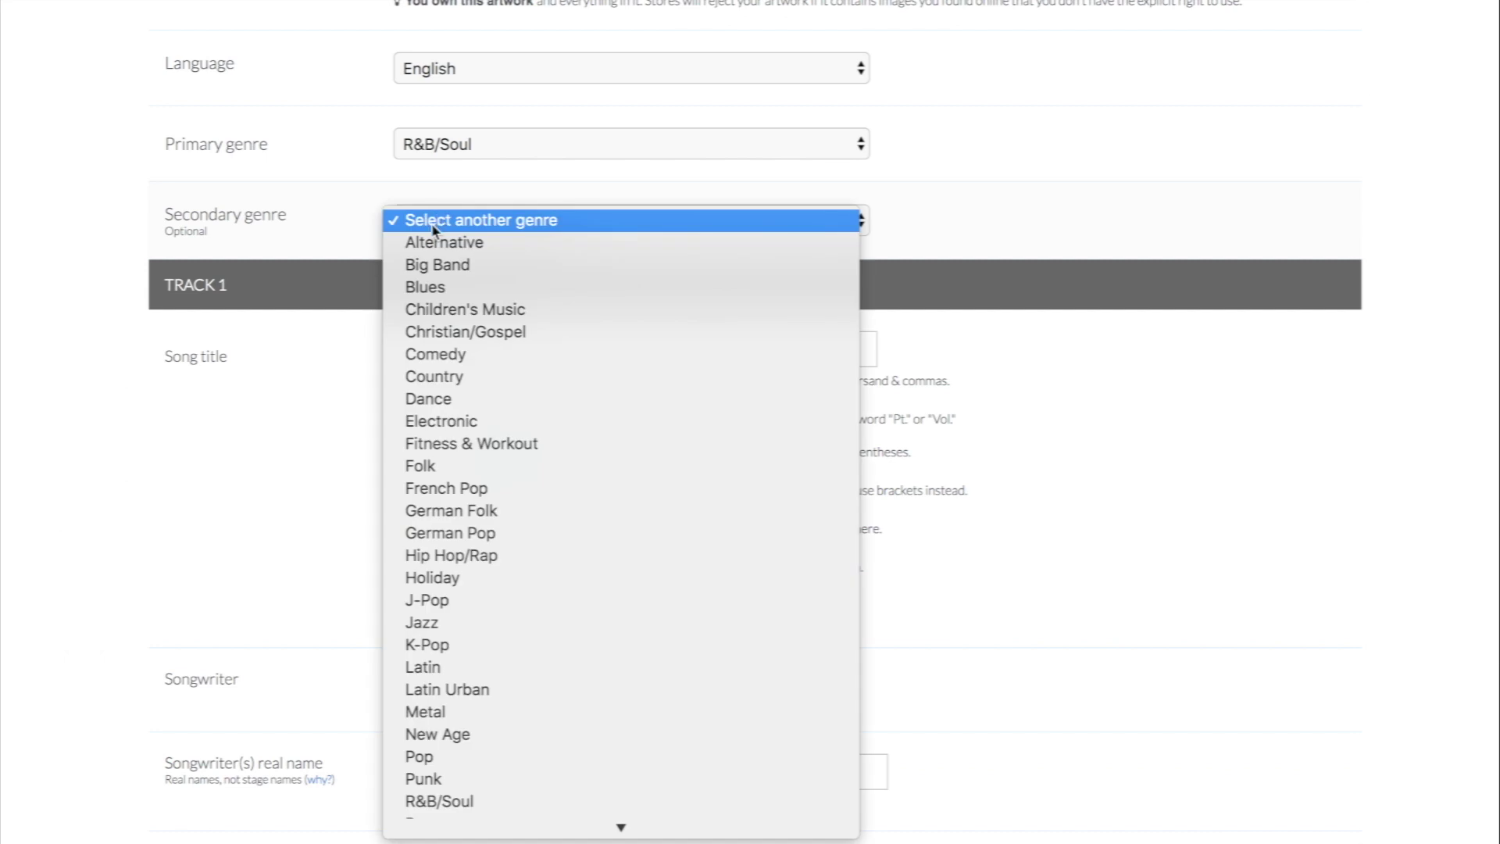
left_click(431, 244)
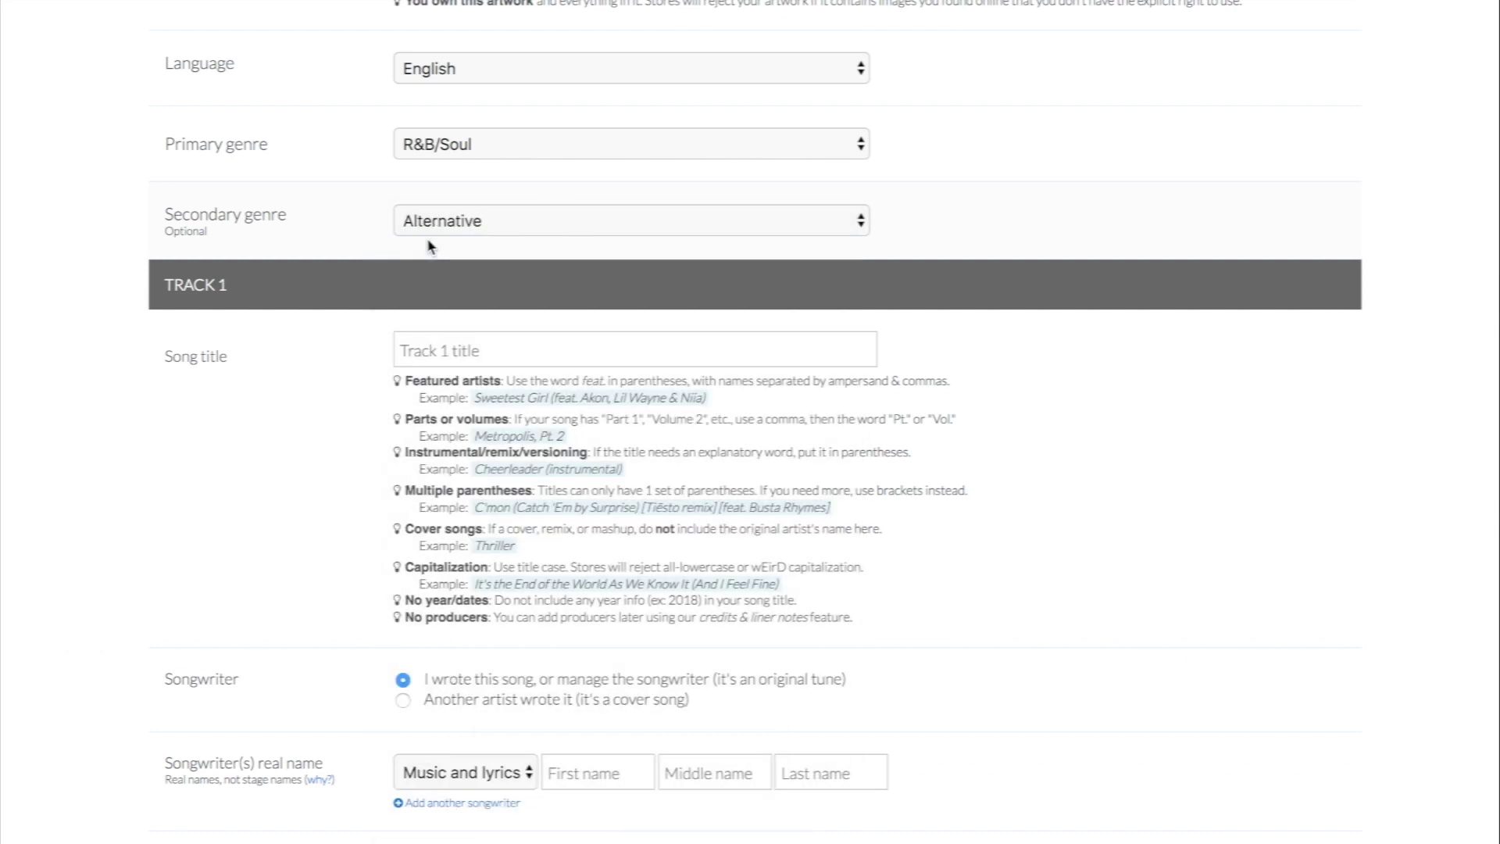
scroll(428, 244, "down", 4)
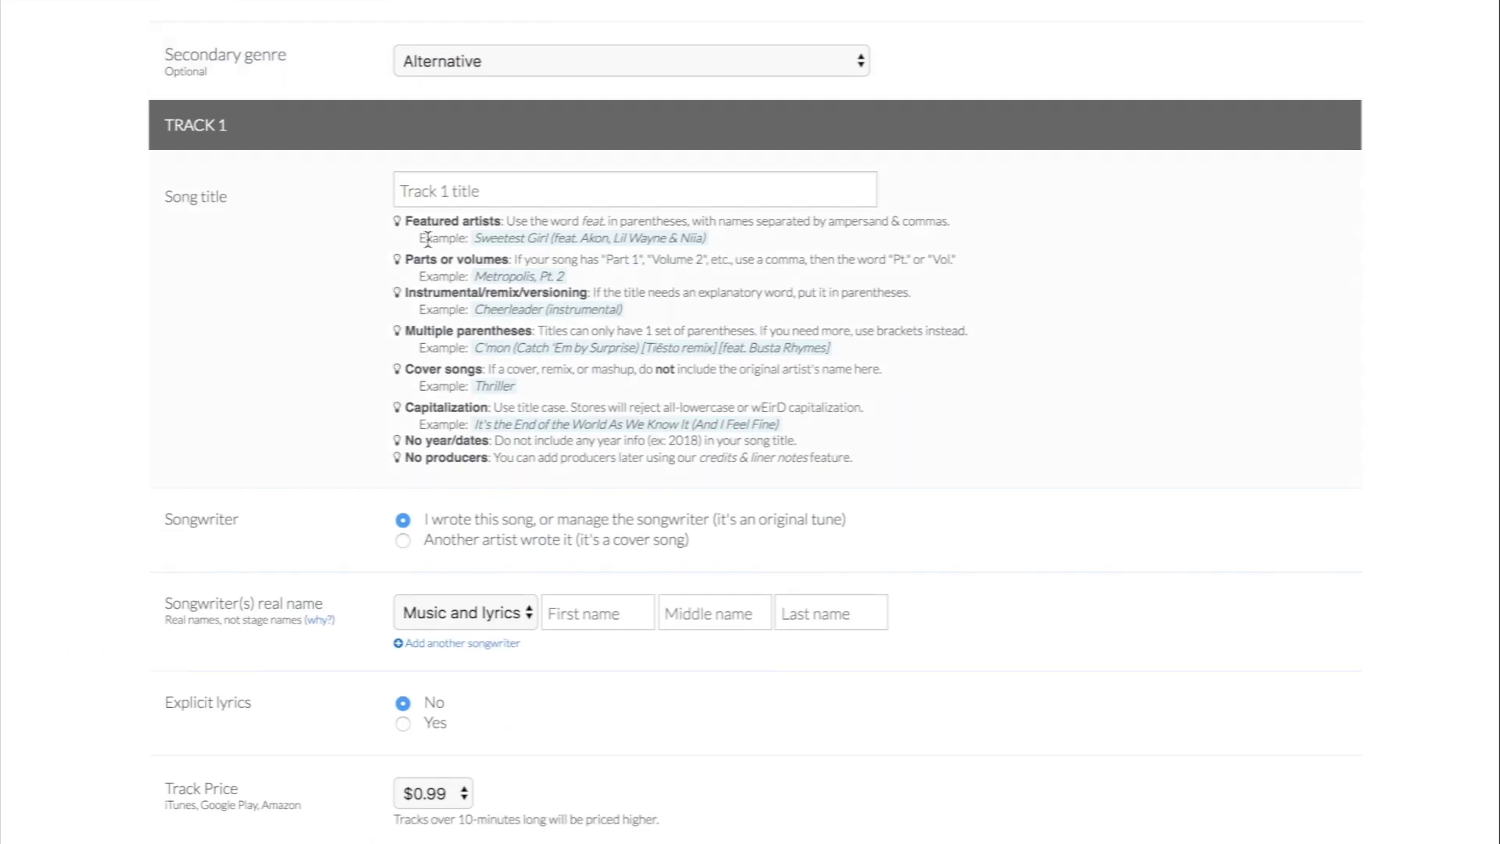
Step: Begin the Track 1 song title by entering 'Stak'
left_click(422, 192)
type("Stakes")
scroll(1159, 60, "down", 5)
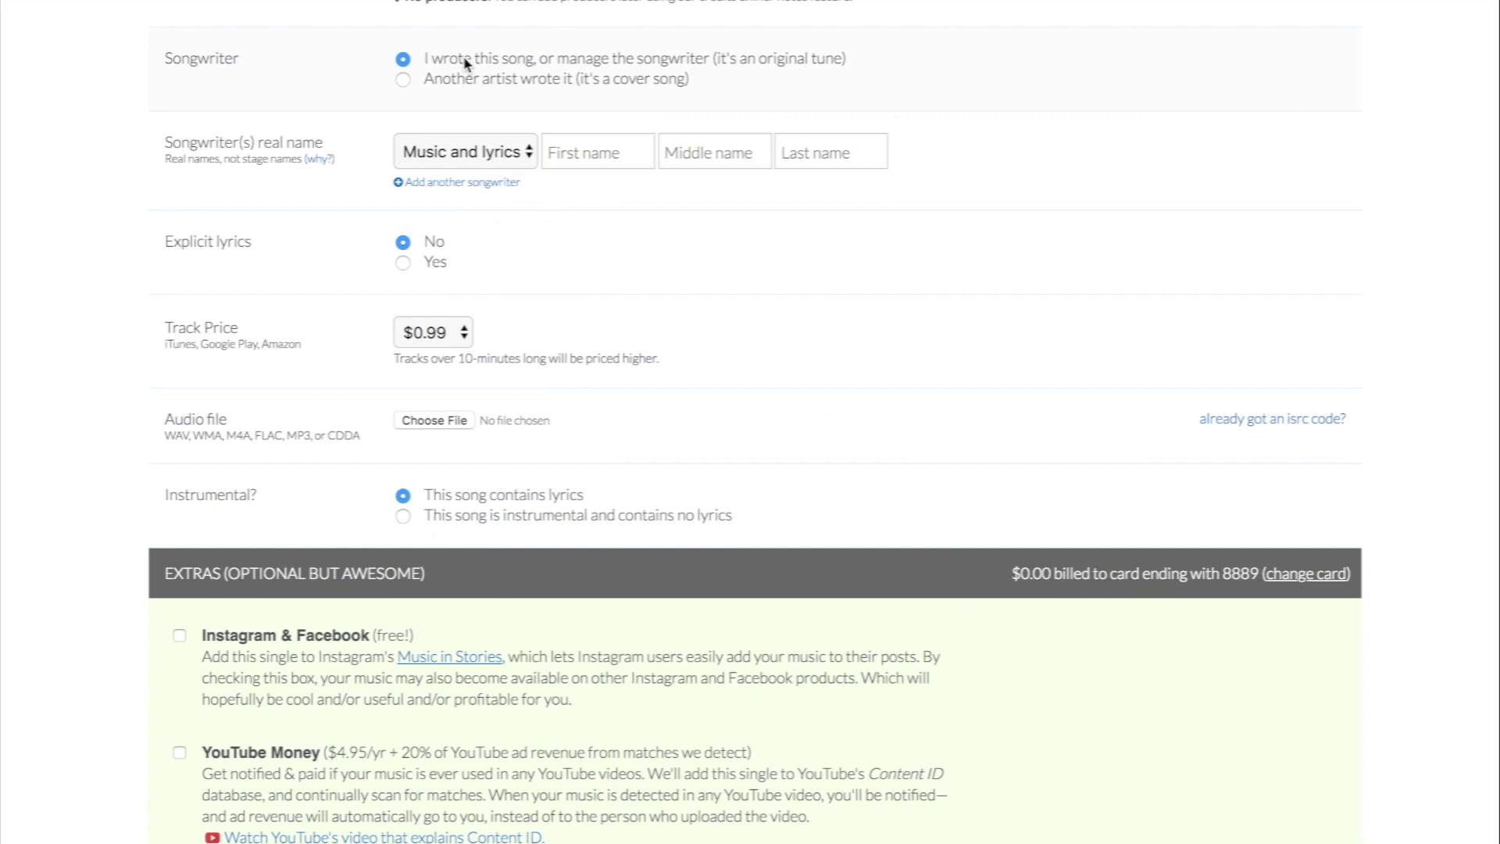
Step: Mark Track 1 as a cover song by another artist and review the licensing terms
left_click(435, 78)
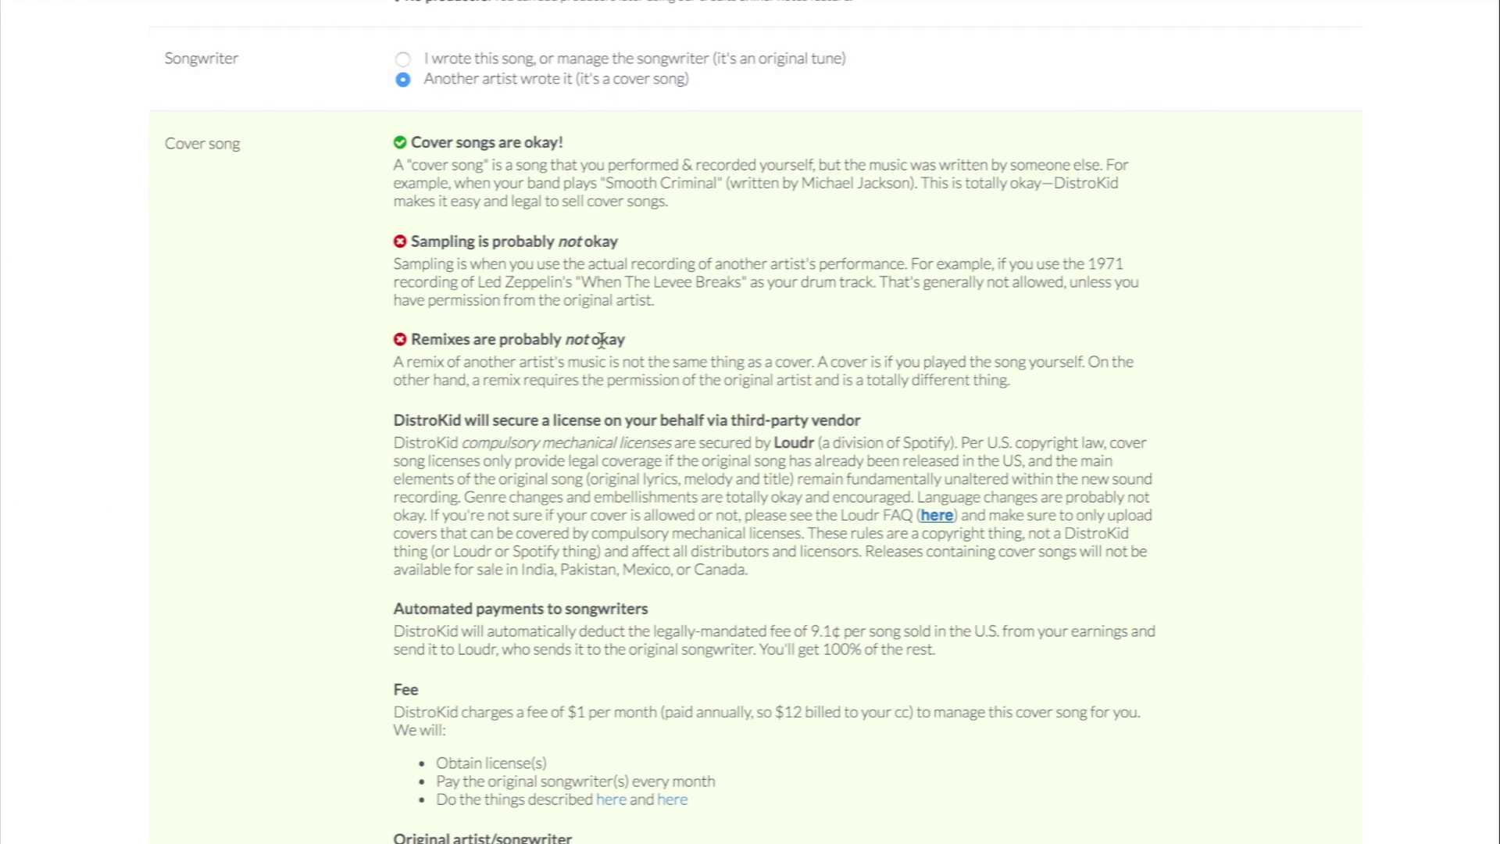
scroll(600, 339, "down", 1)
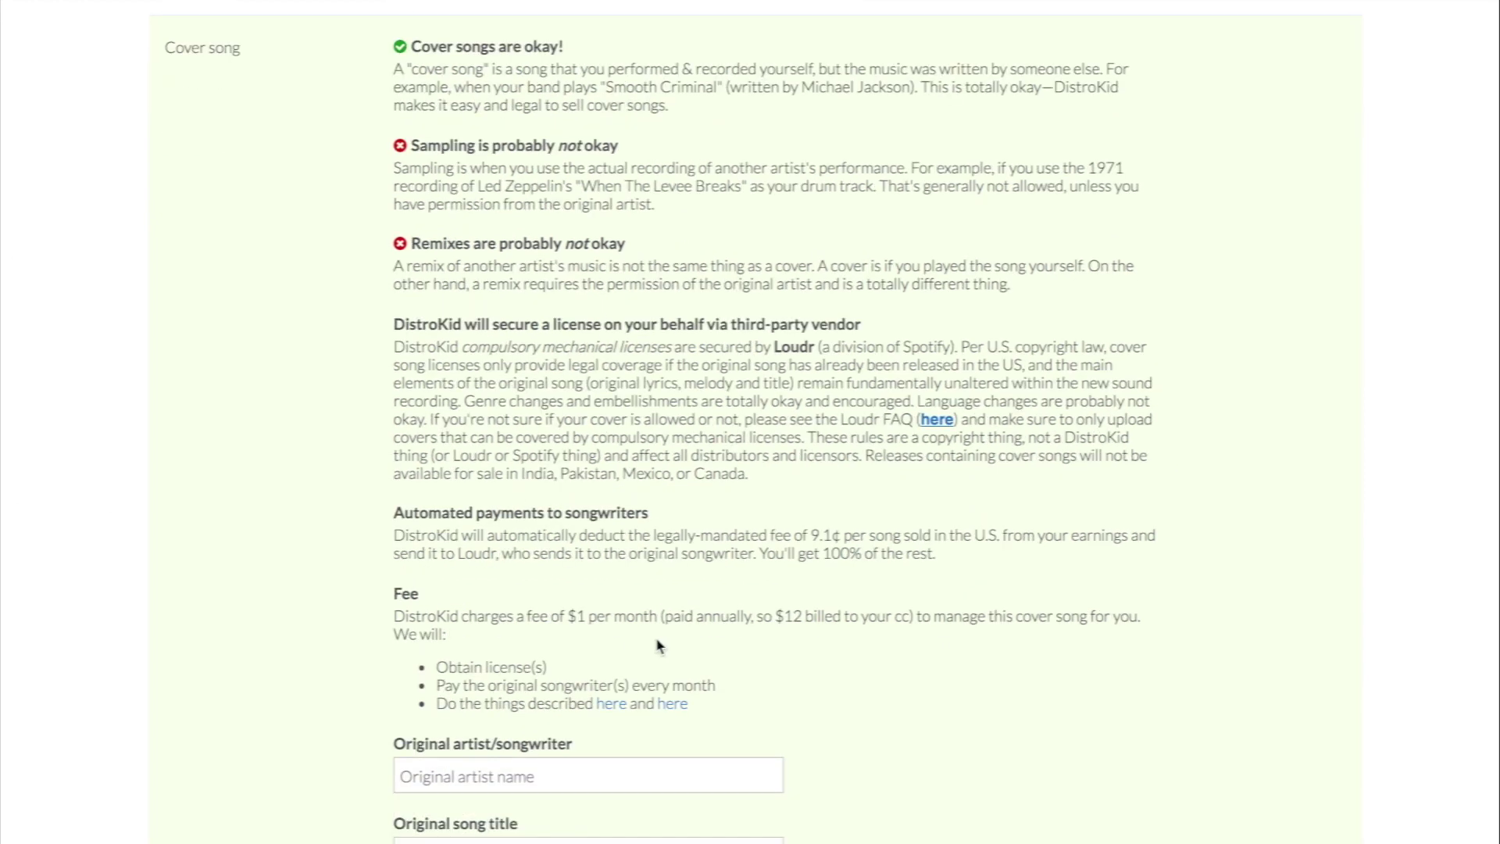
scroll(453, 642, "down", 1)
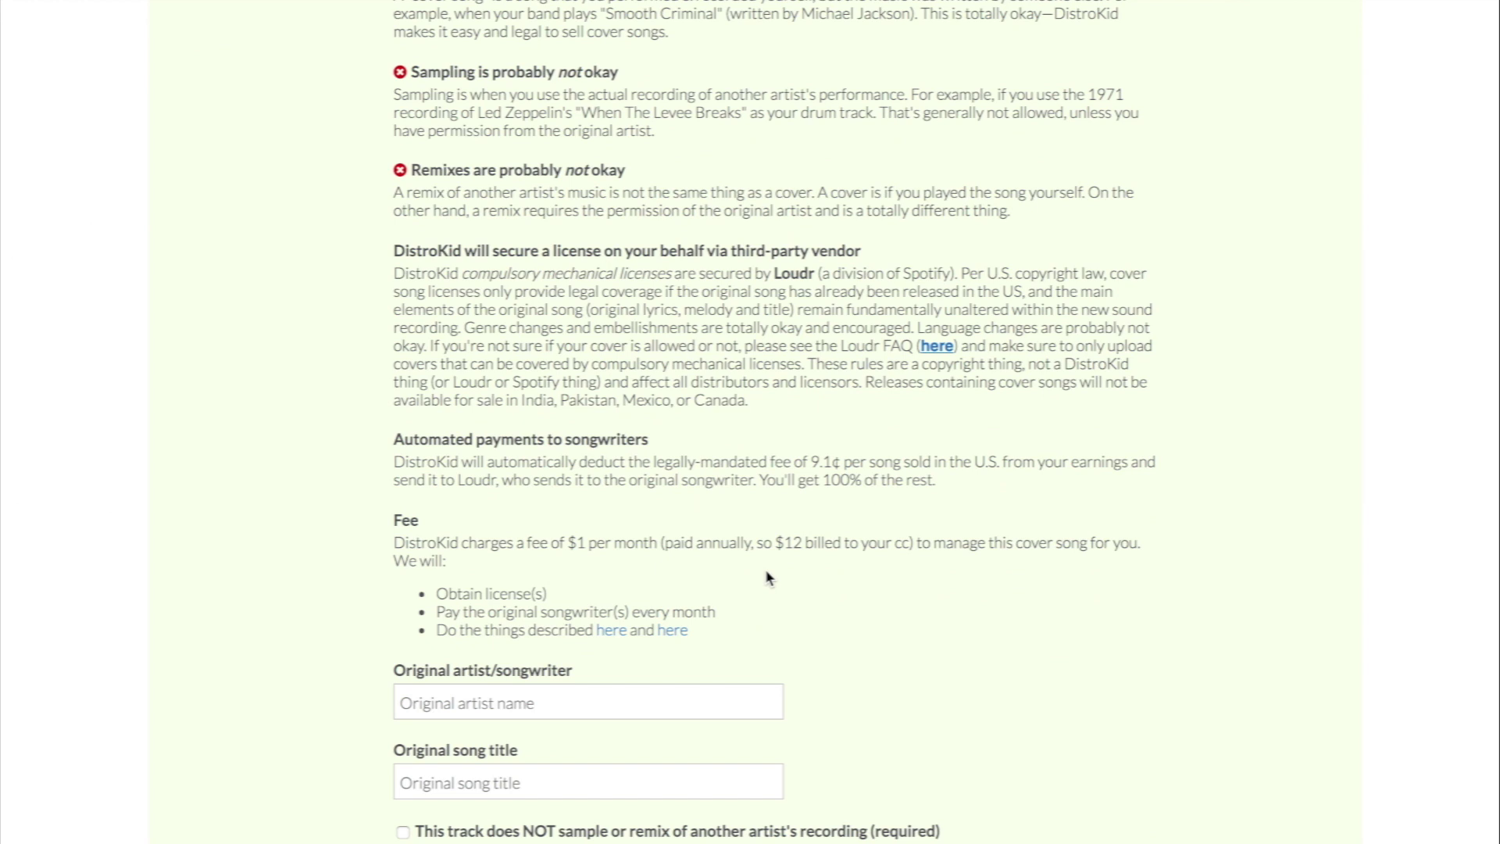
scroll(765, 571, "up", 3)
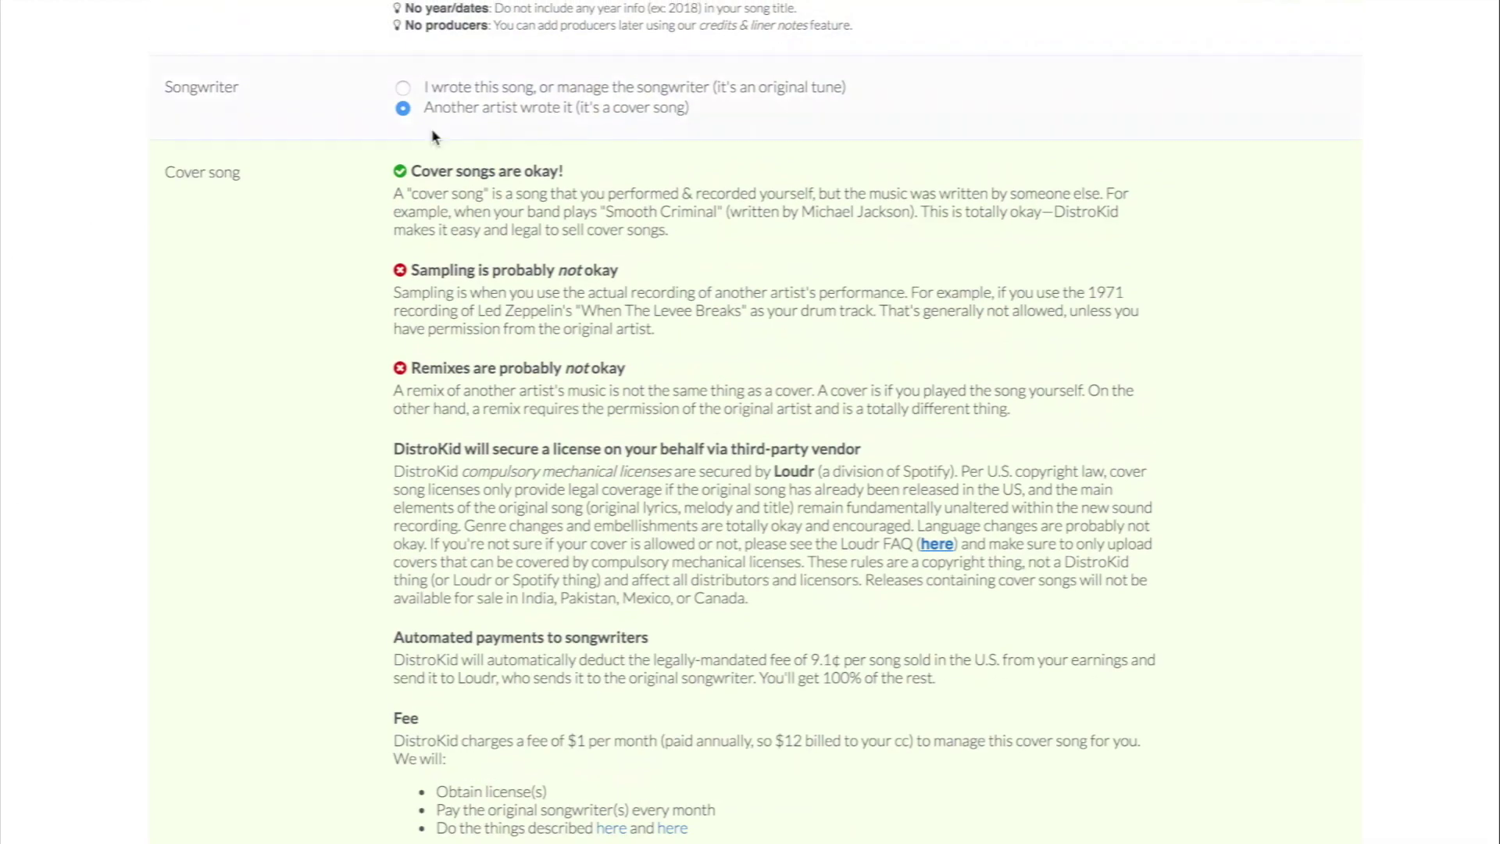
Step: Mark Track 1 as original and trial a second Lyrics/Music songwriter row, then remove it
left_click(432, 87)
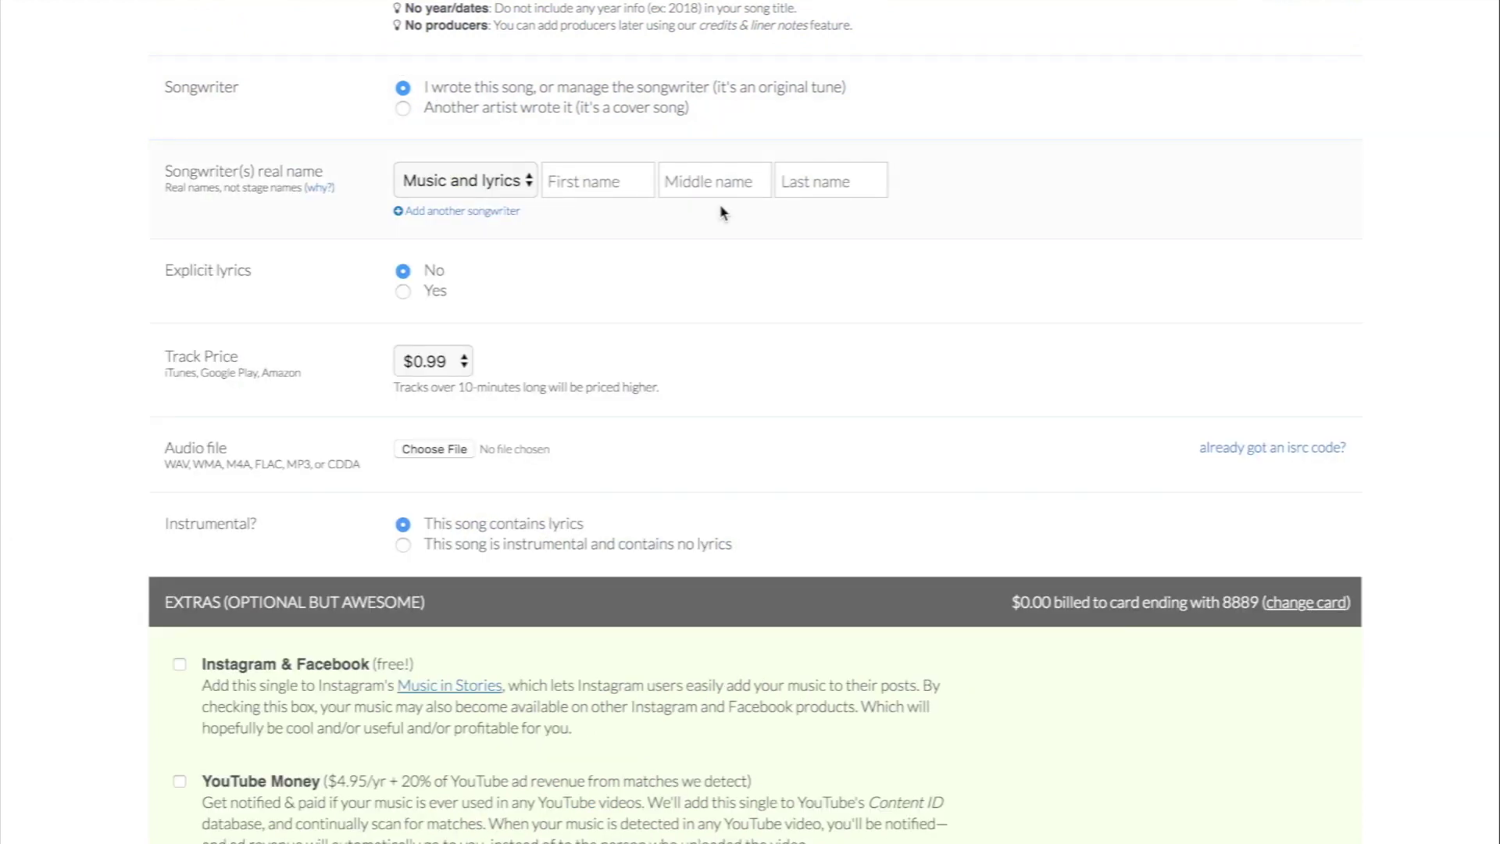
scroll(720, 211, "down", 1)
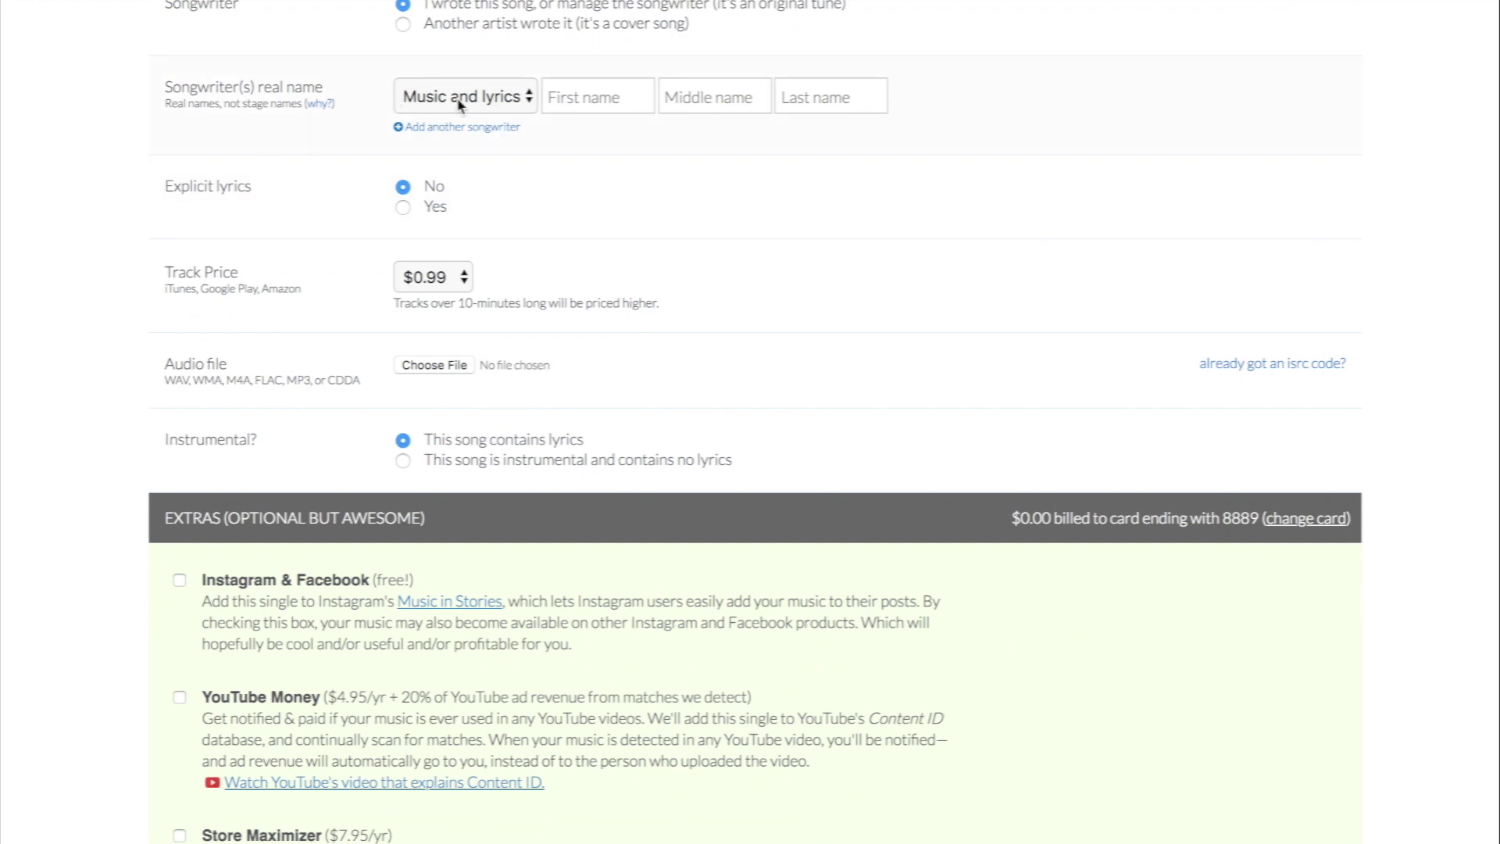
left_click(510, 106)
left_click(461, 73)
left_click(410, 128)
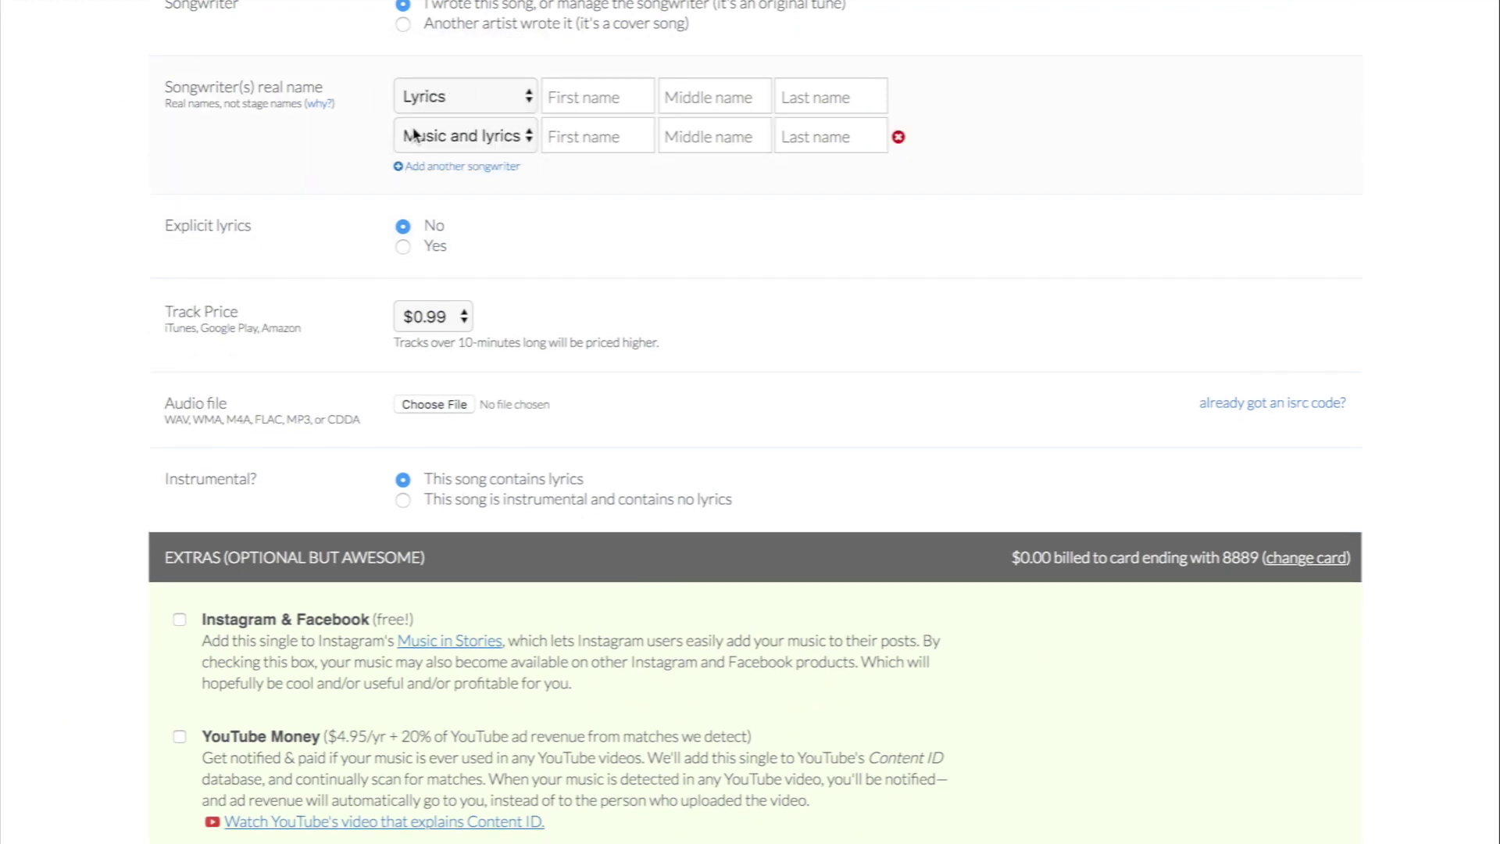
left_click(450, 138)
left_click(442, 94)
left_click(488, 97)
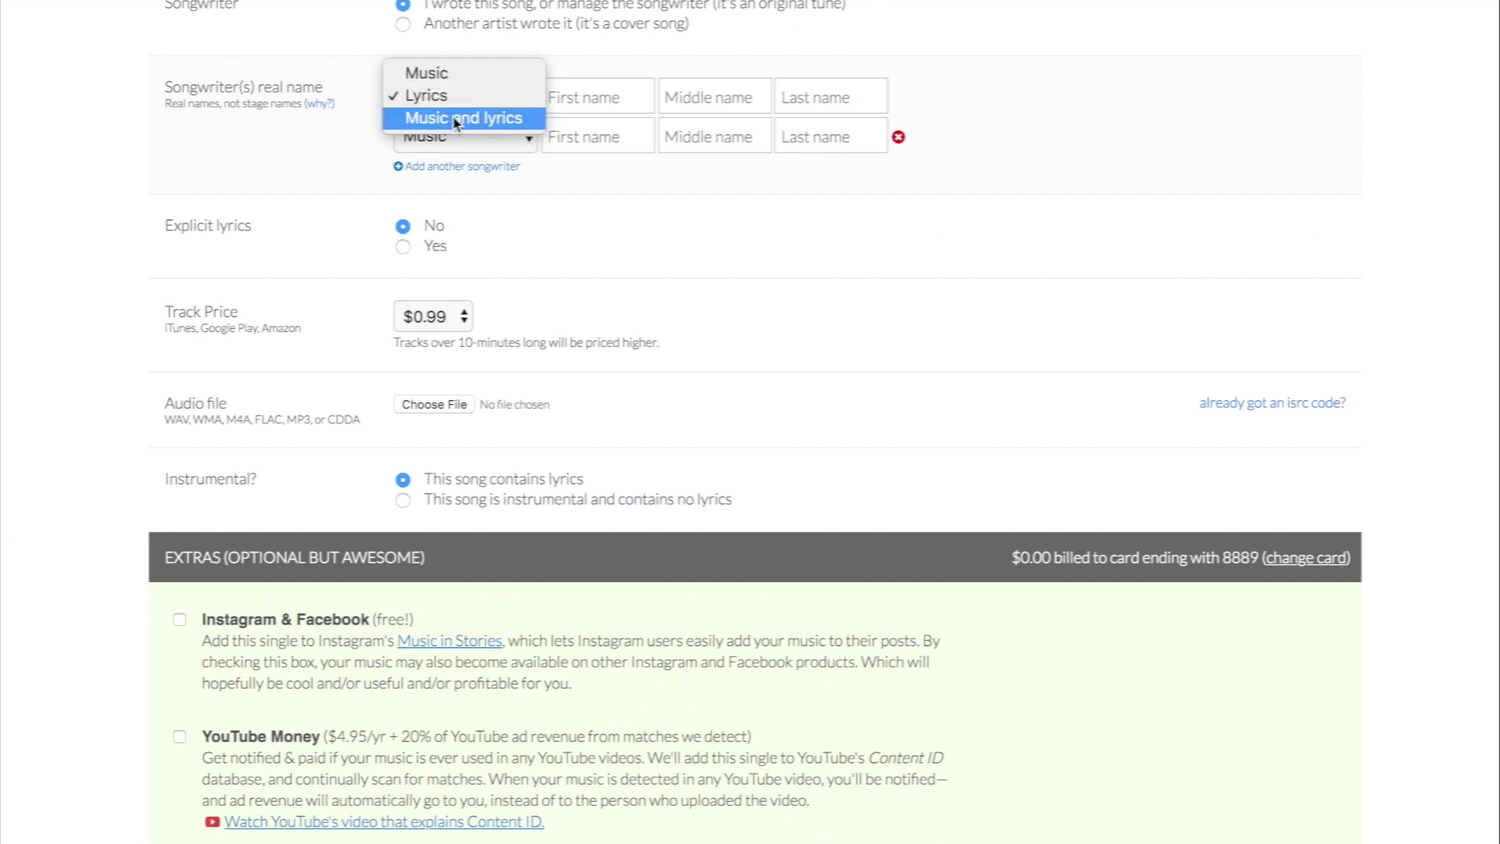
left_click(455, 119)
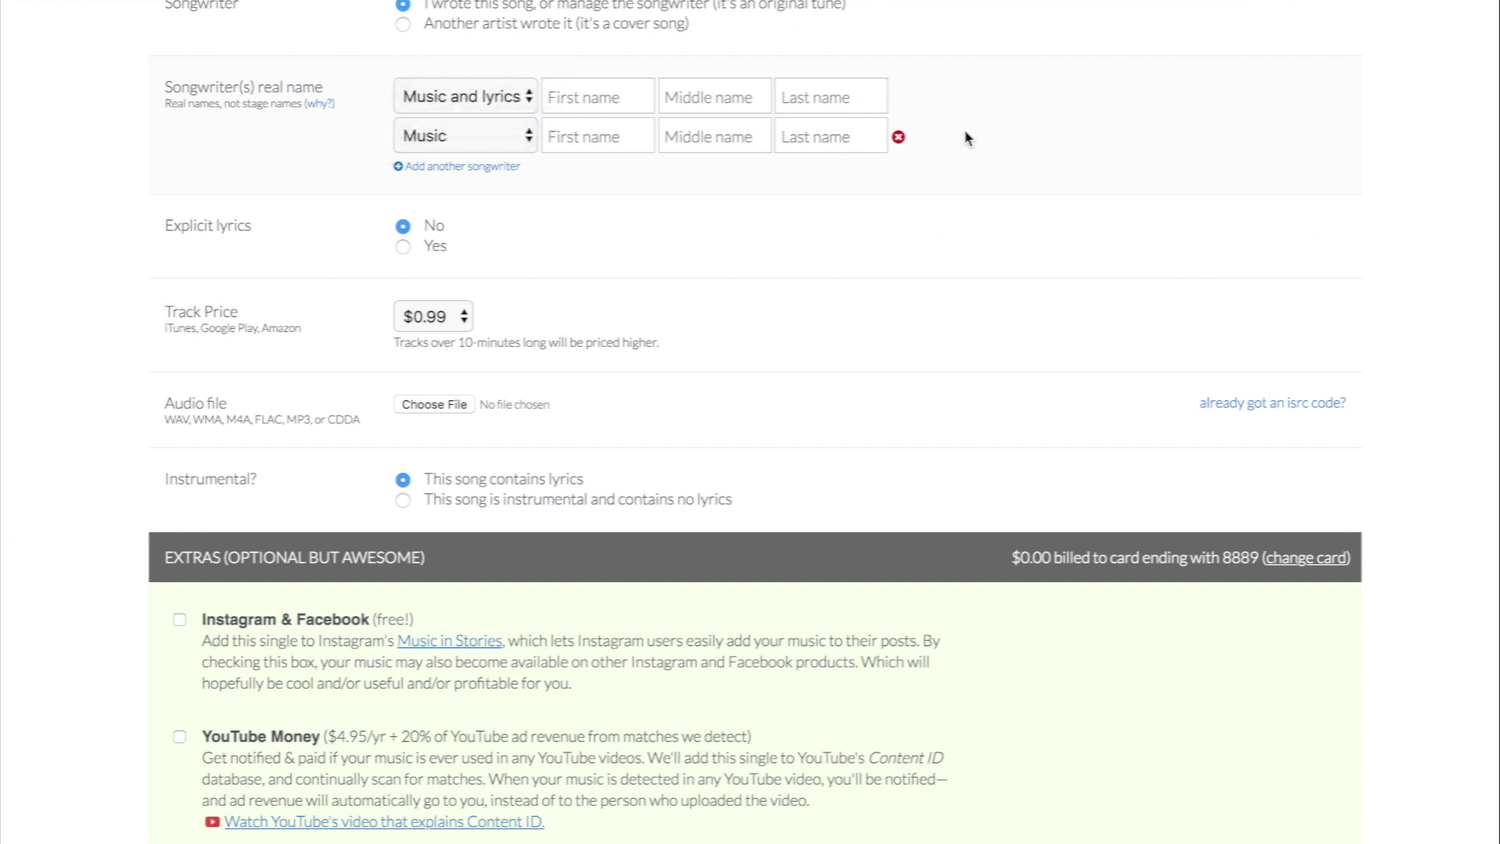
left_click(898, 138)
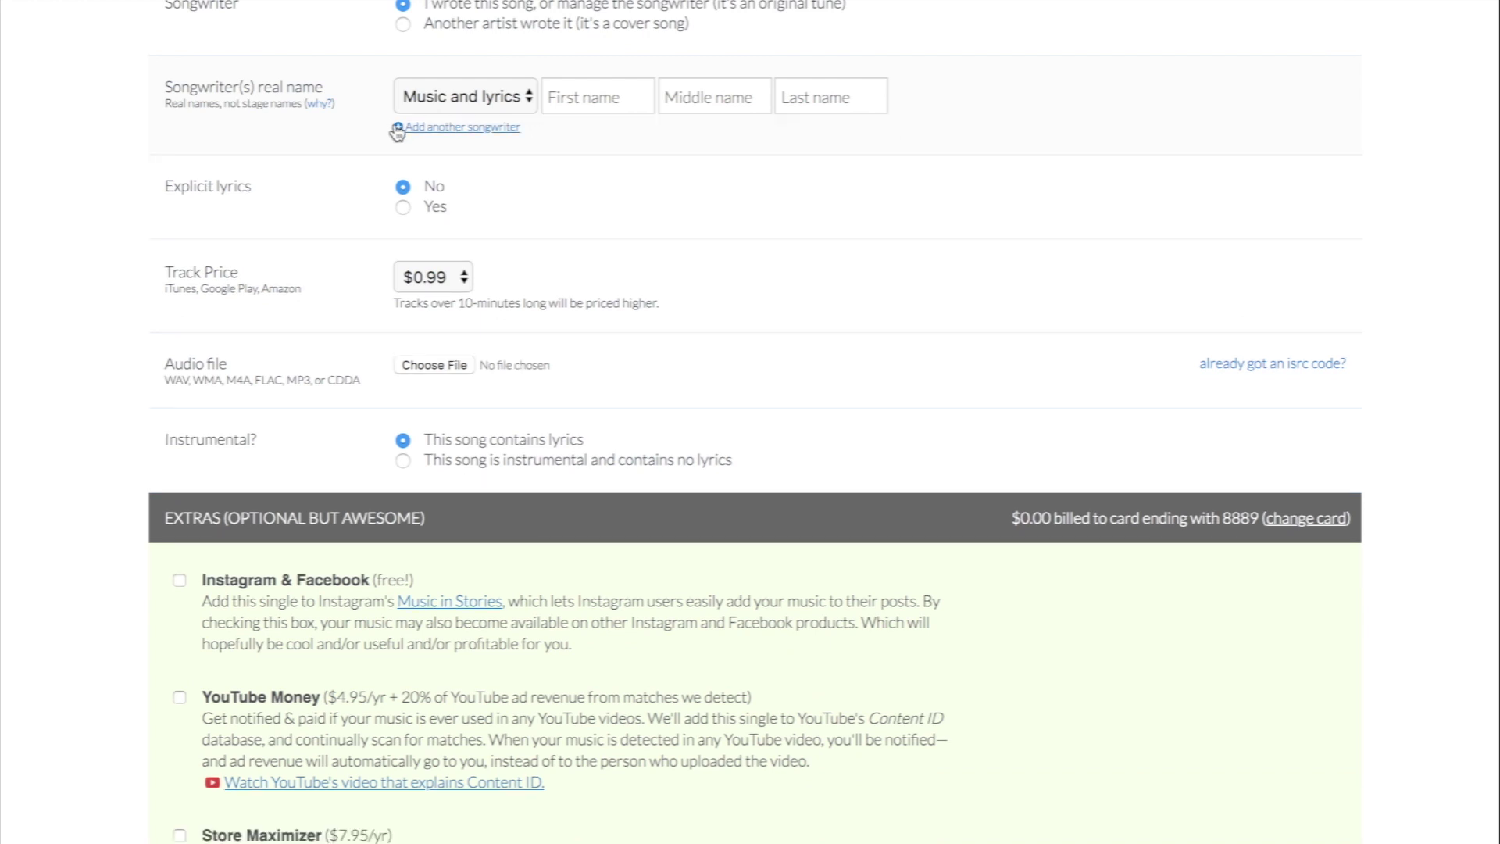
Step: Try another Lyrics songwriter row and remove it, keeping one Music and lyrics songwriter
left_click(426, 127)
left_click(426, 138)
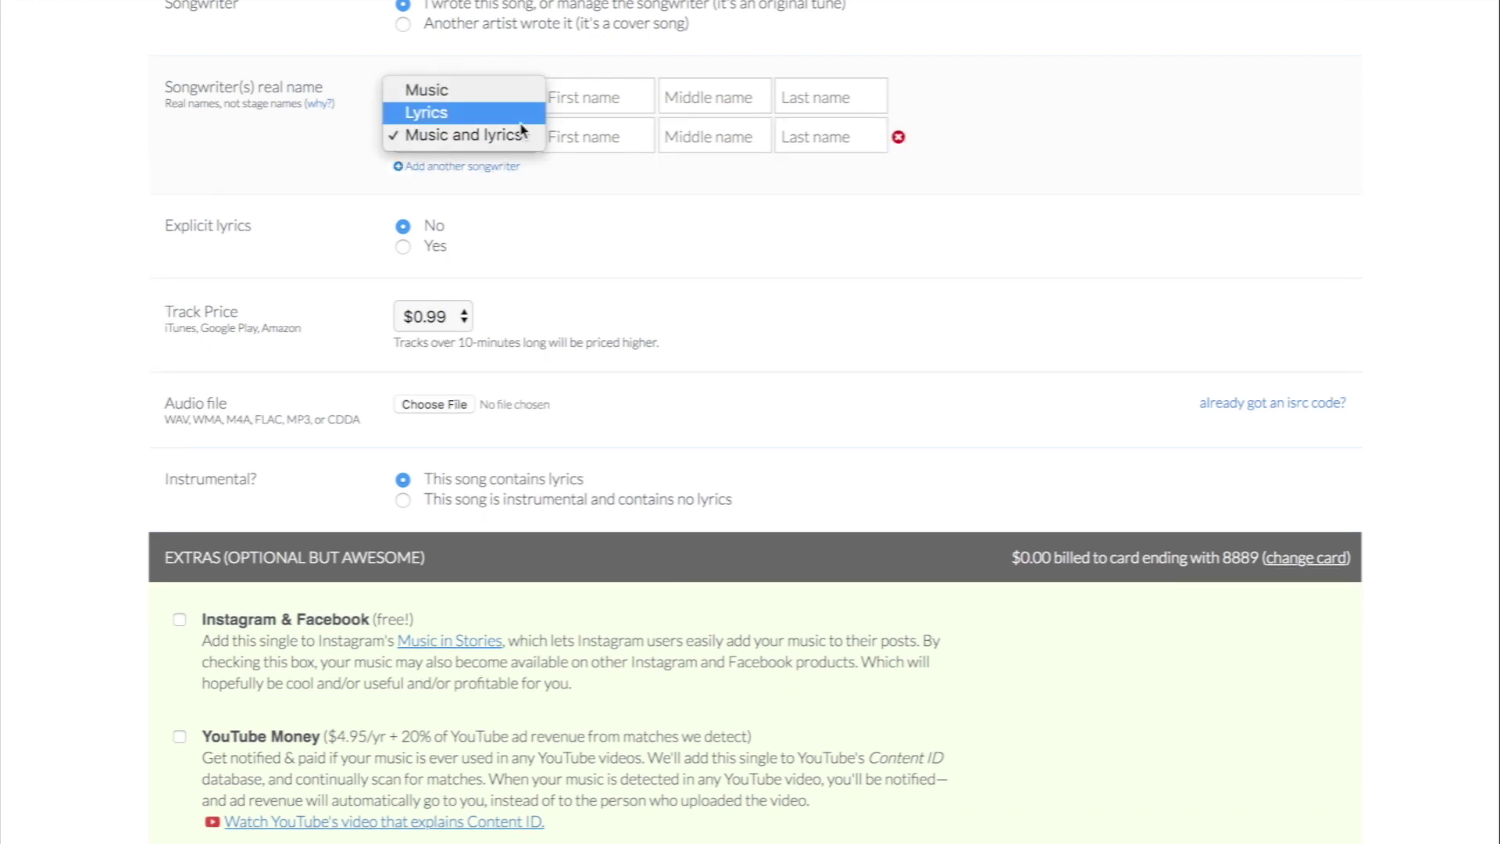
left_click(452, 111)
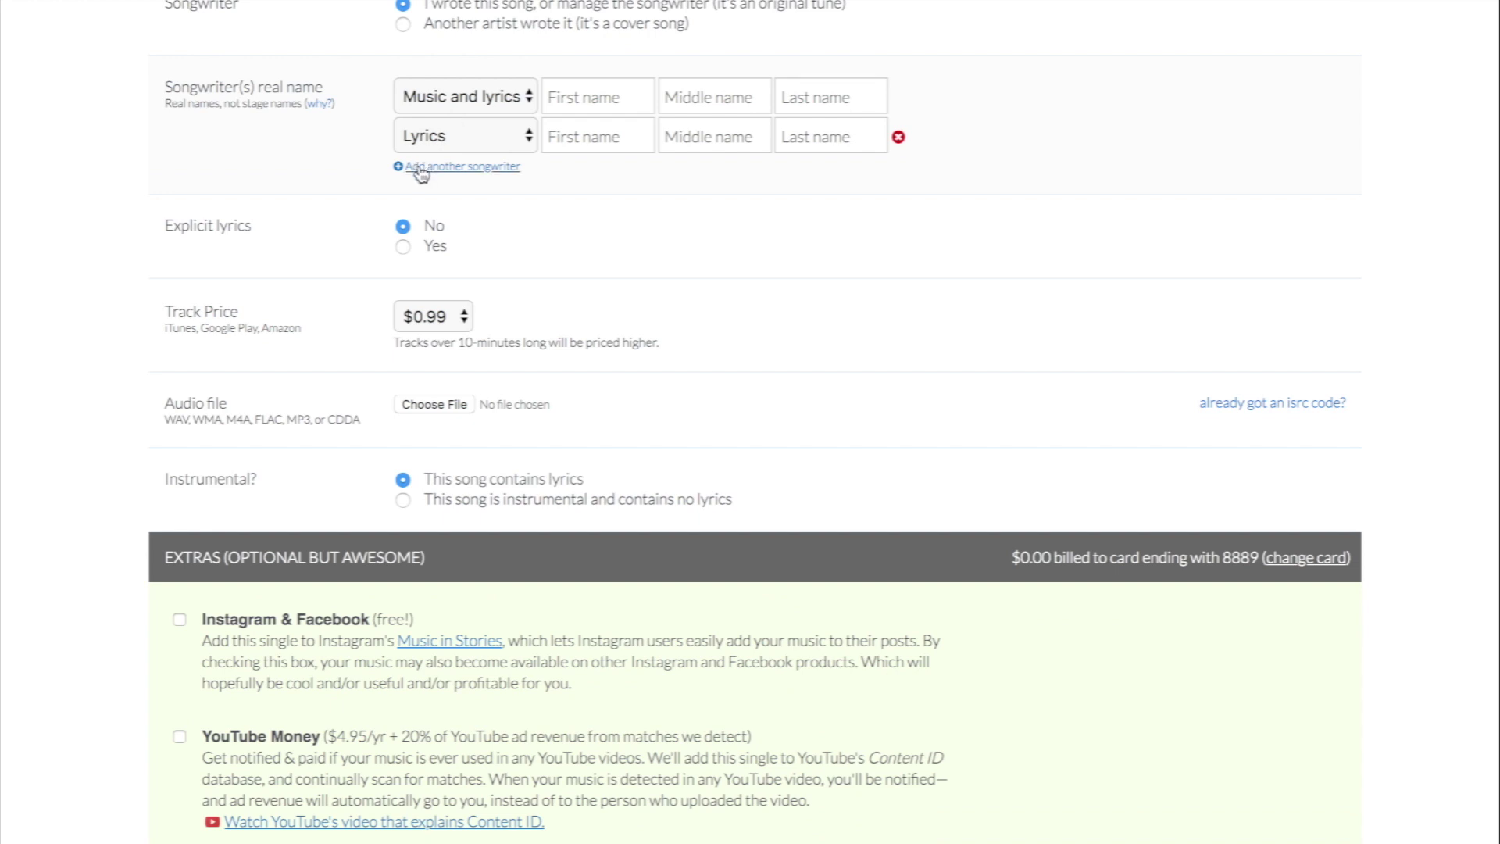
left_click(898, 139)
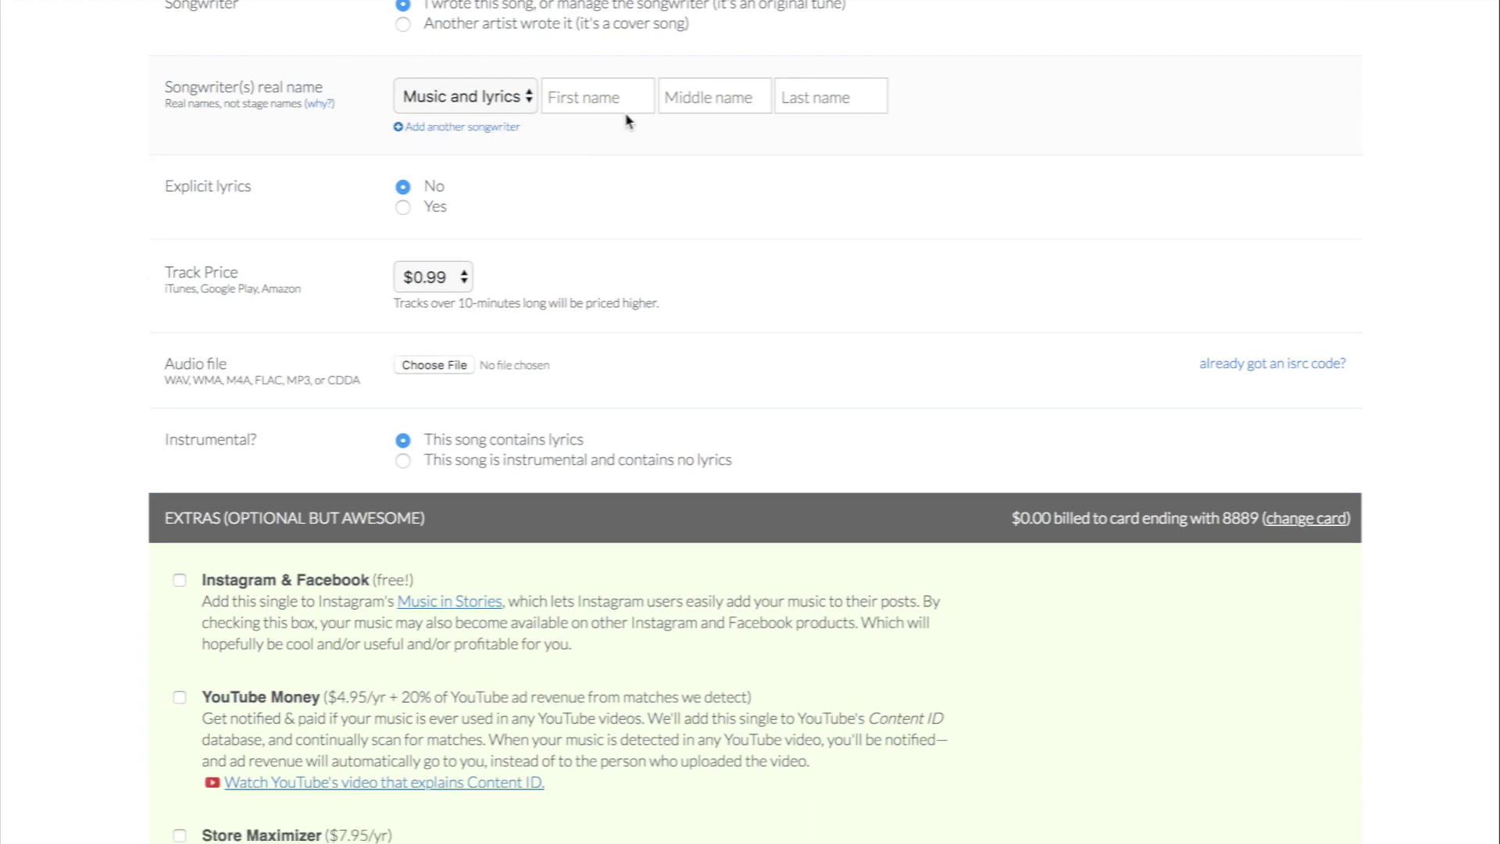
left_click(618, 89)
scroll(534, 211, "down", 1)
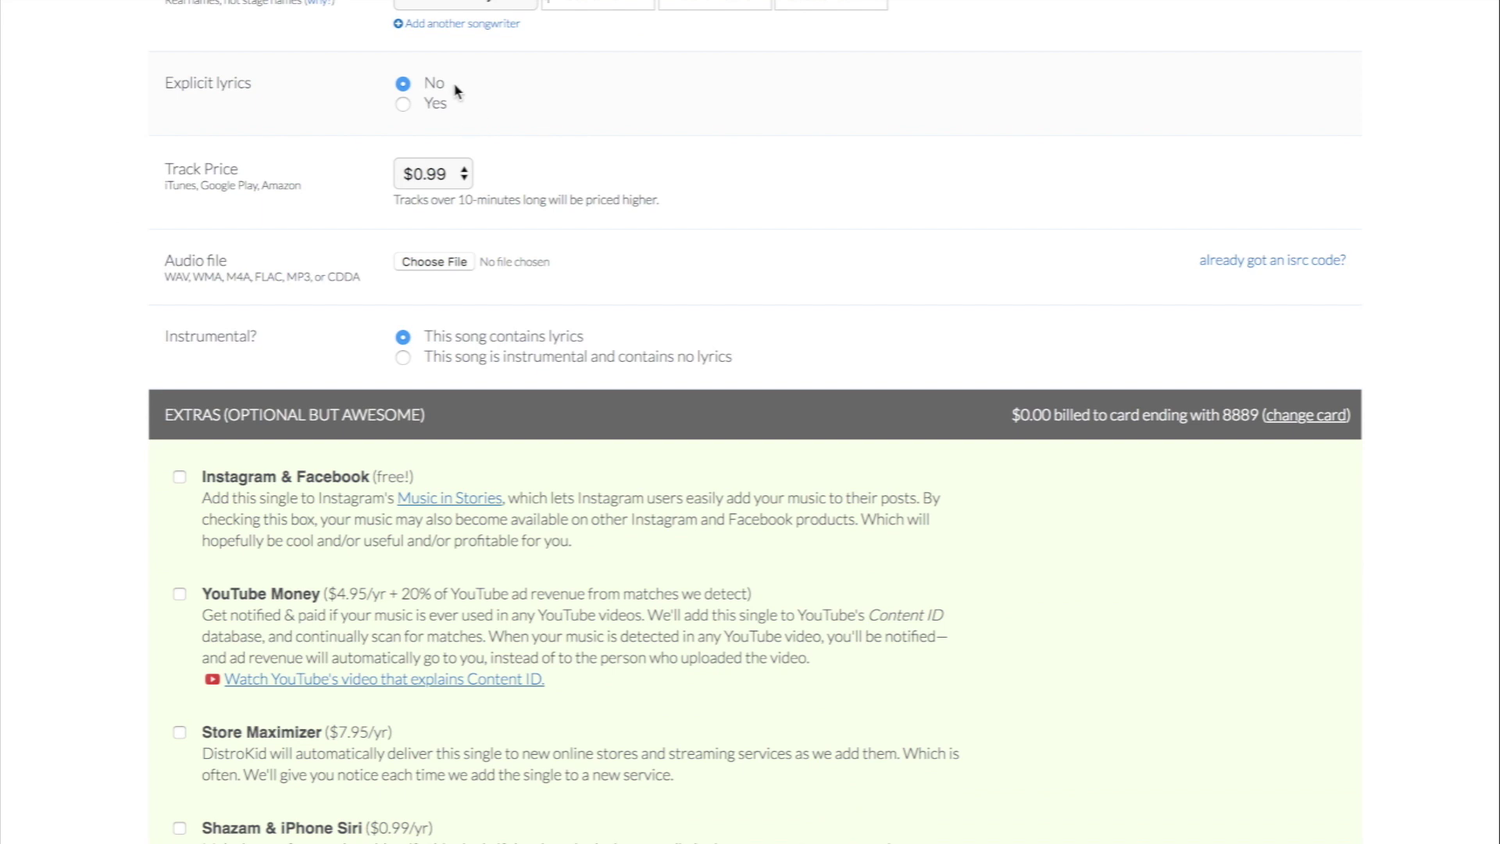
Step: Keep the Track 1 price at $0.99
scroll(453, 84, "down", 1)
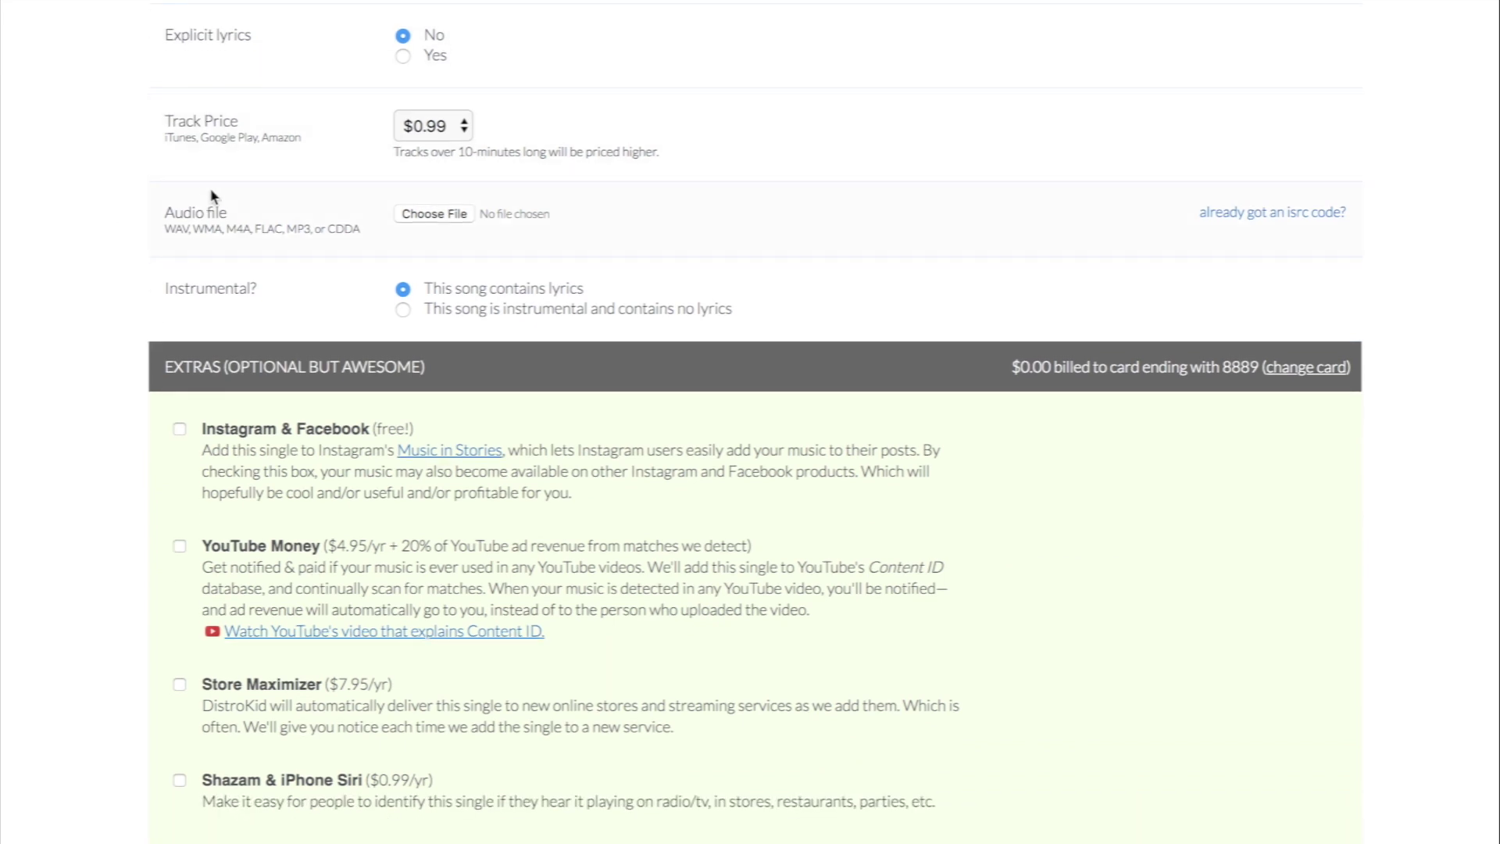
left_click(442, 126)
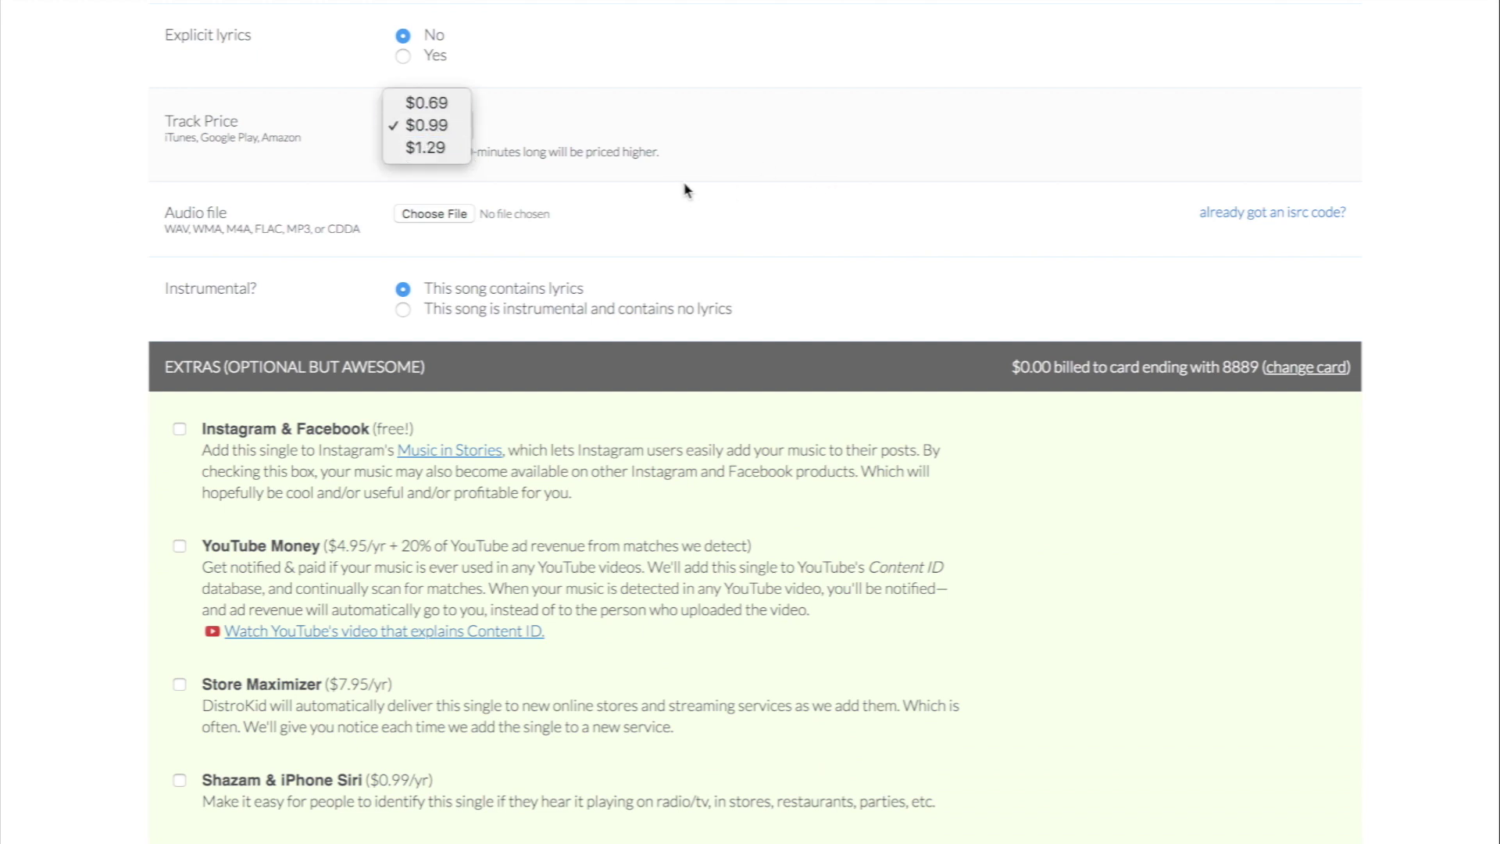
left_click(114, 211)
Step: Attach 'Pooks - Stakes (Studio).wav' from the Stakes folder as Track 1's audio
scroll(422, 215, "down", 1)
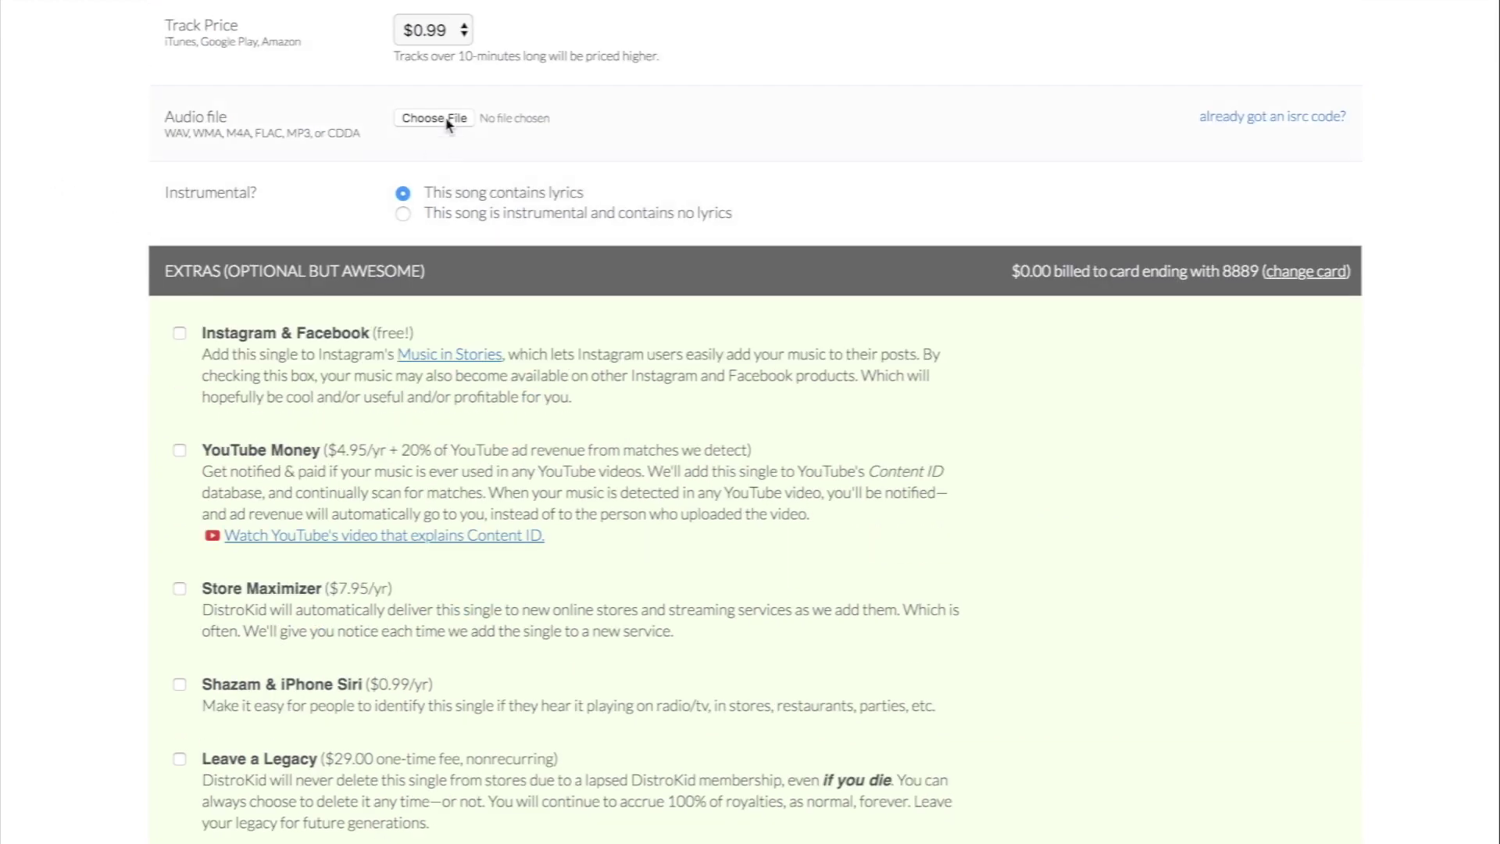
left_click(435, 118)
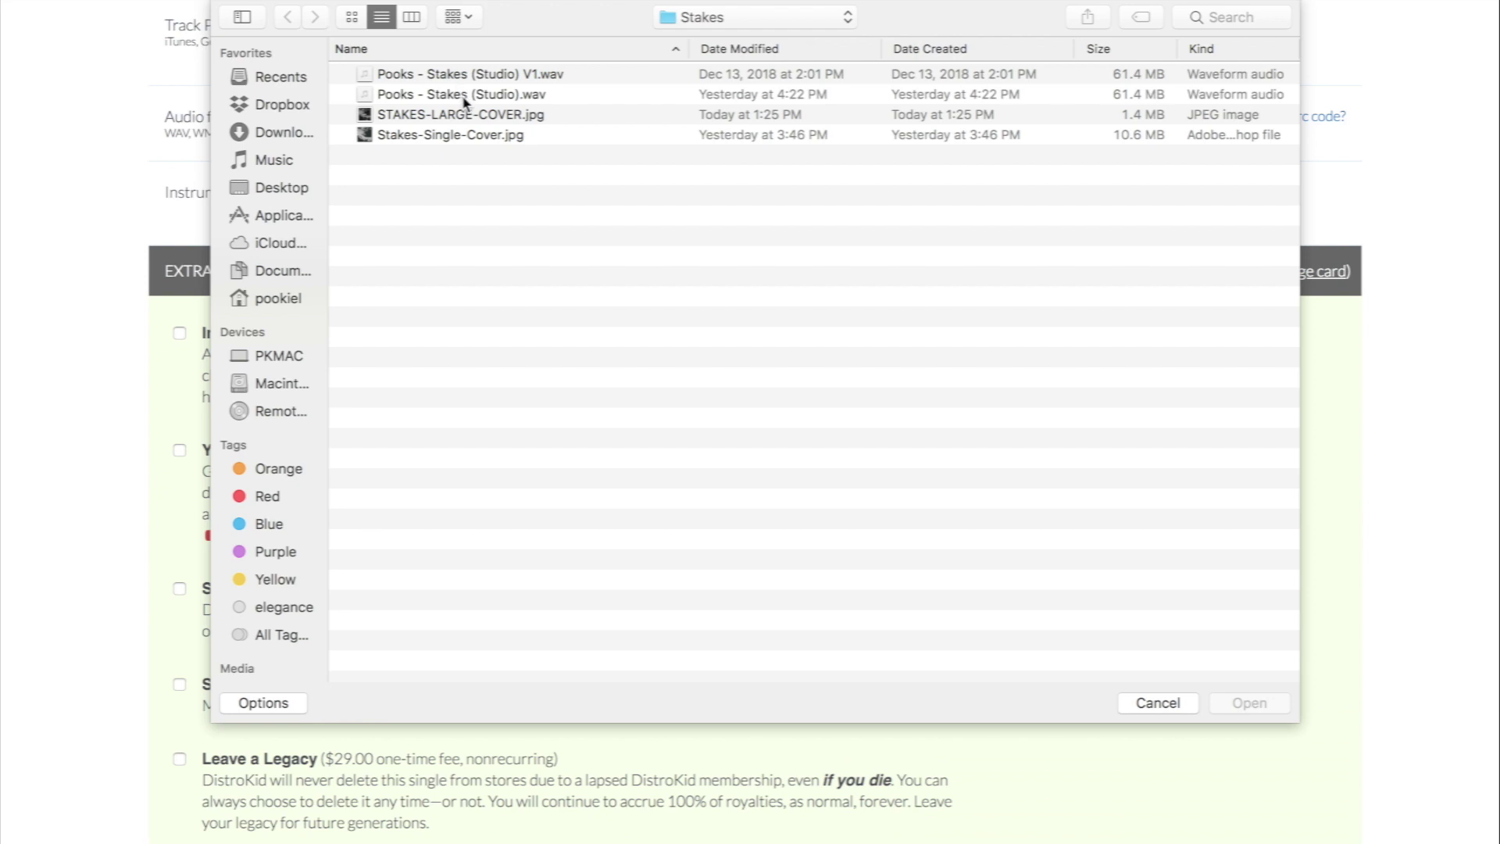
left_click(464, 94)
left_click(1272, 706)
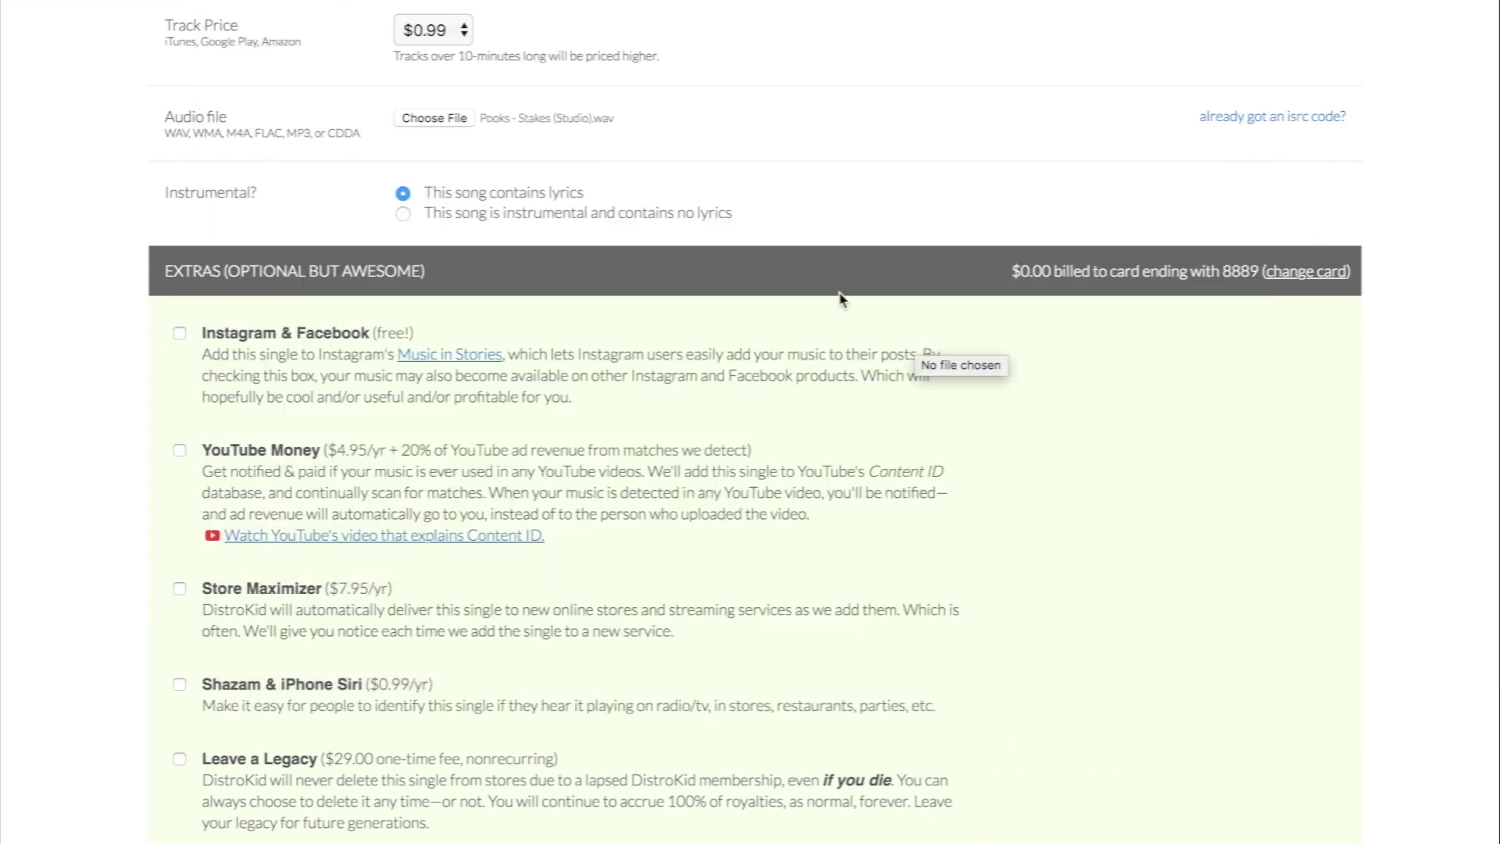
scroll(818, 183, "down", 2)
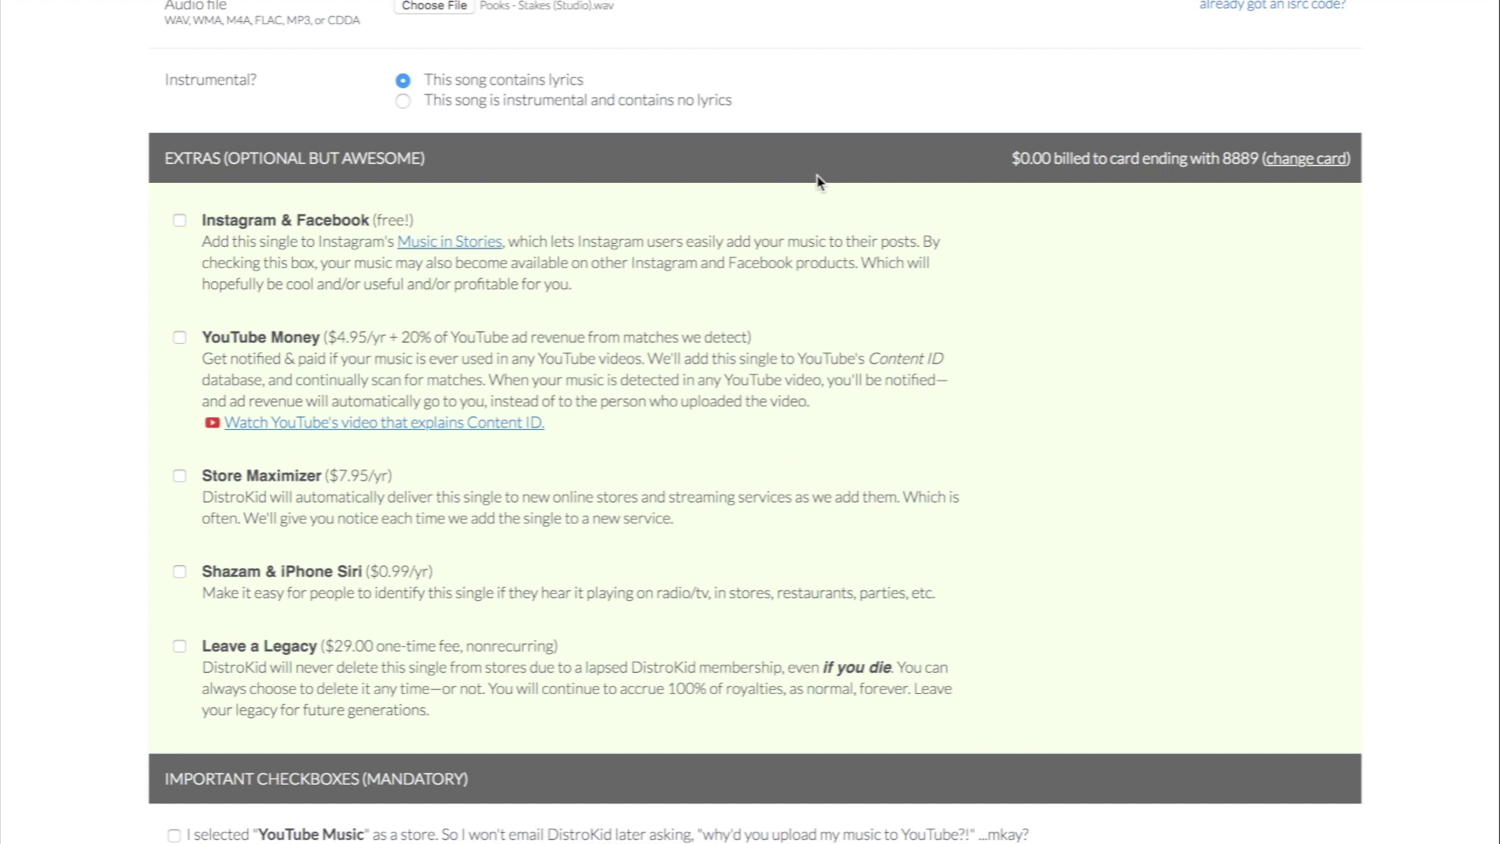
Step: Tick the Instagram & Facebook extra and YouTube Money ($4.95/yr + 20% of ad revenue)
left_click(464, 105)
scroll(1174, 318, "down", 2)
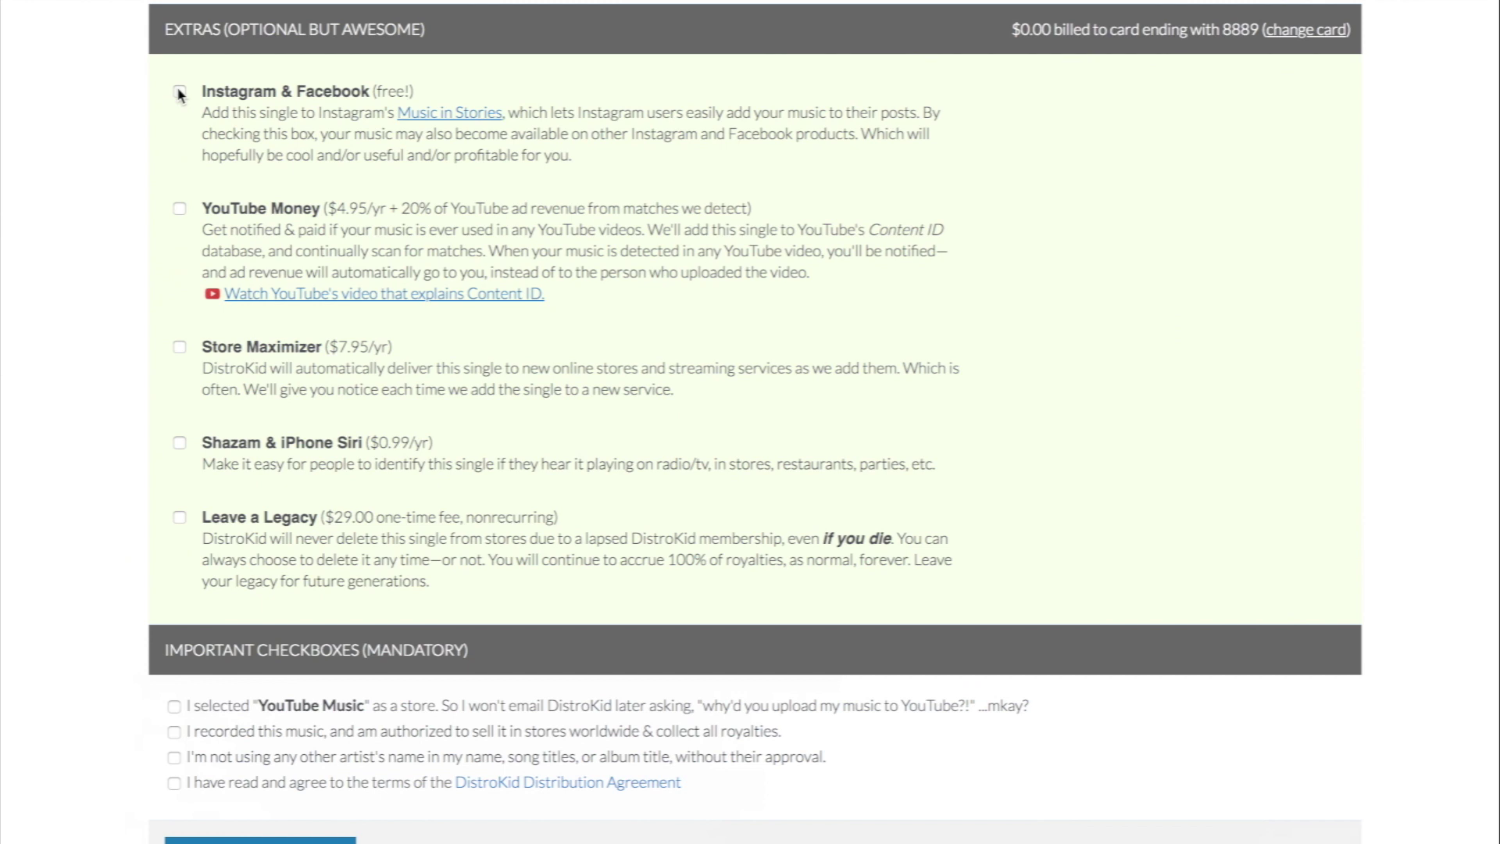
left_click(178, 93)
scroll(180, 97, "down", 2)
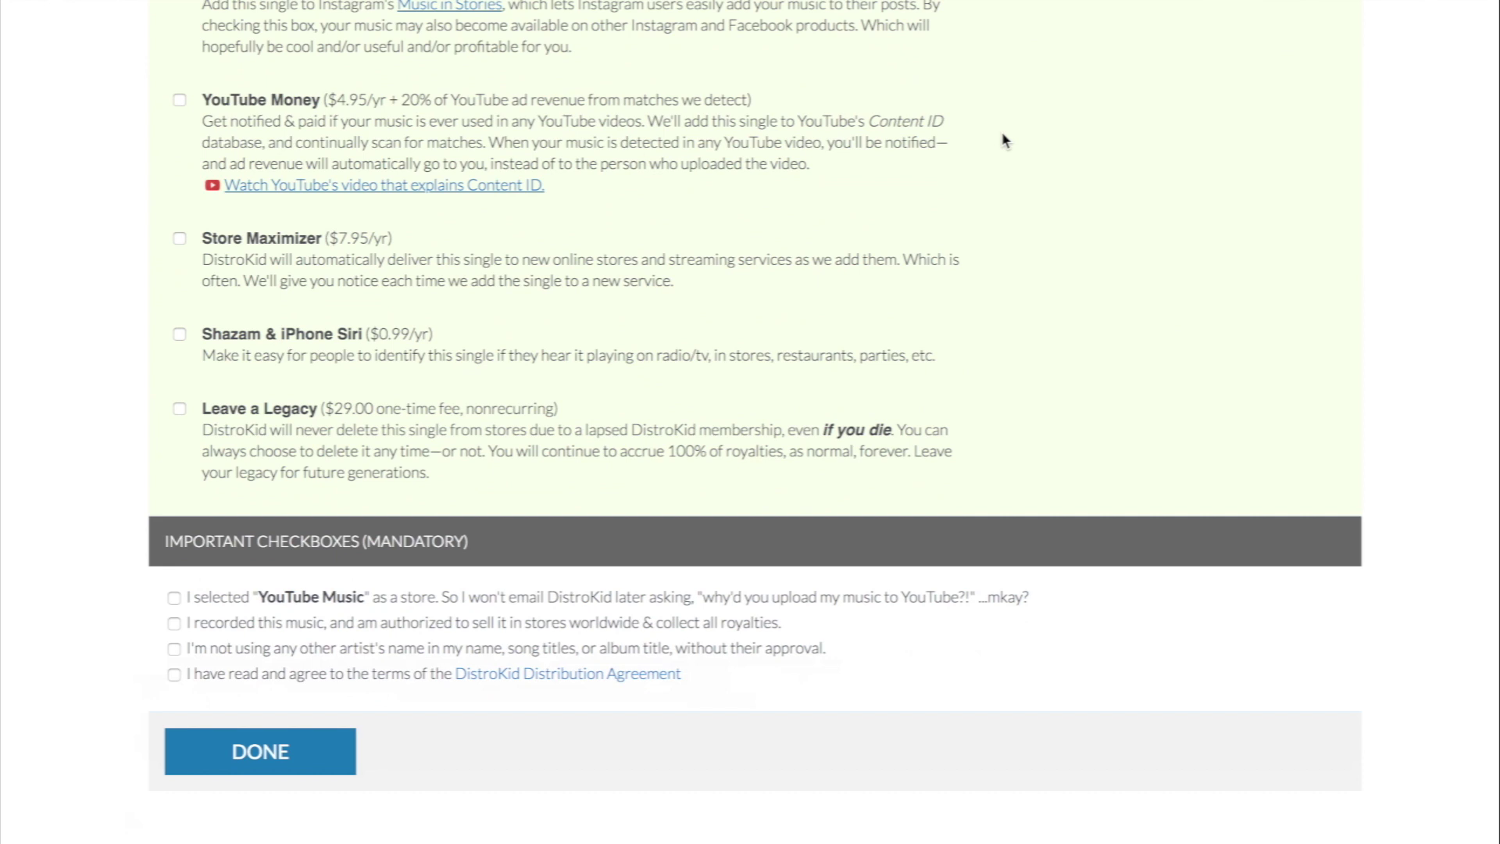
left_click(180, 101)
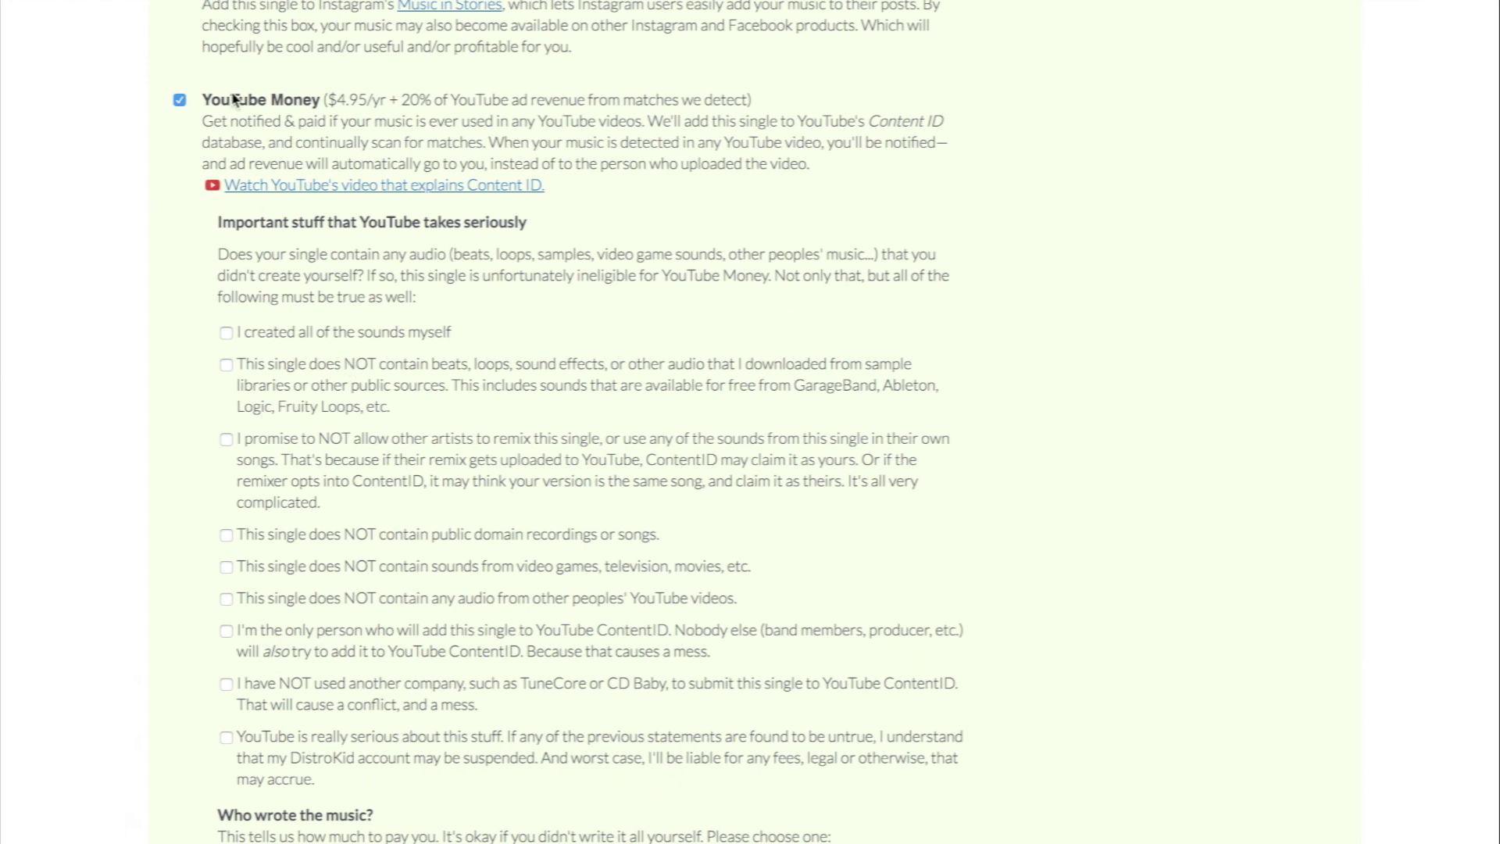
Step: Untick YouTube Money, and try Store Maximizer before unticking it again
left_click(179, 99)
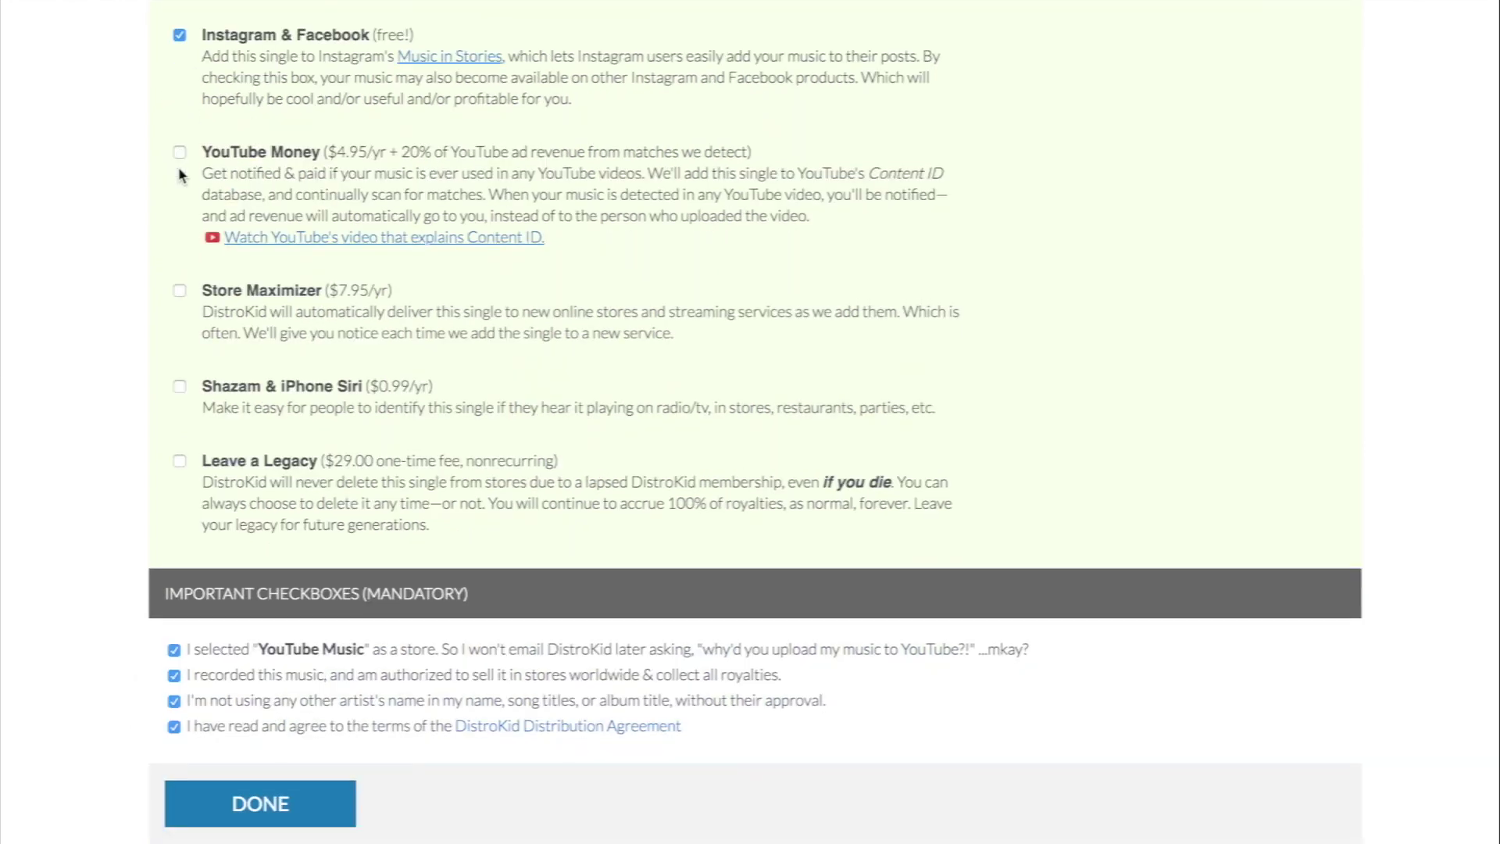
scroll(179, 164, "down", 1)
left_click(178, 154)
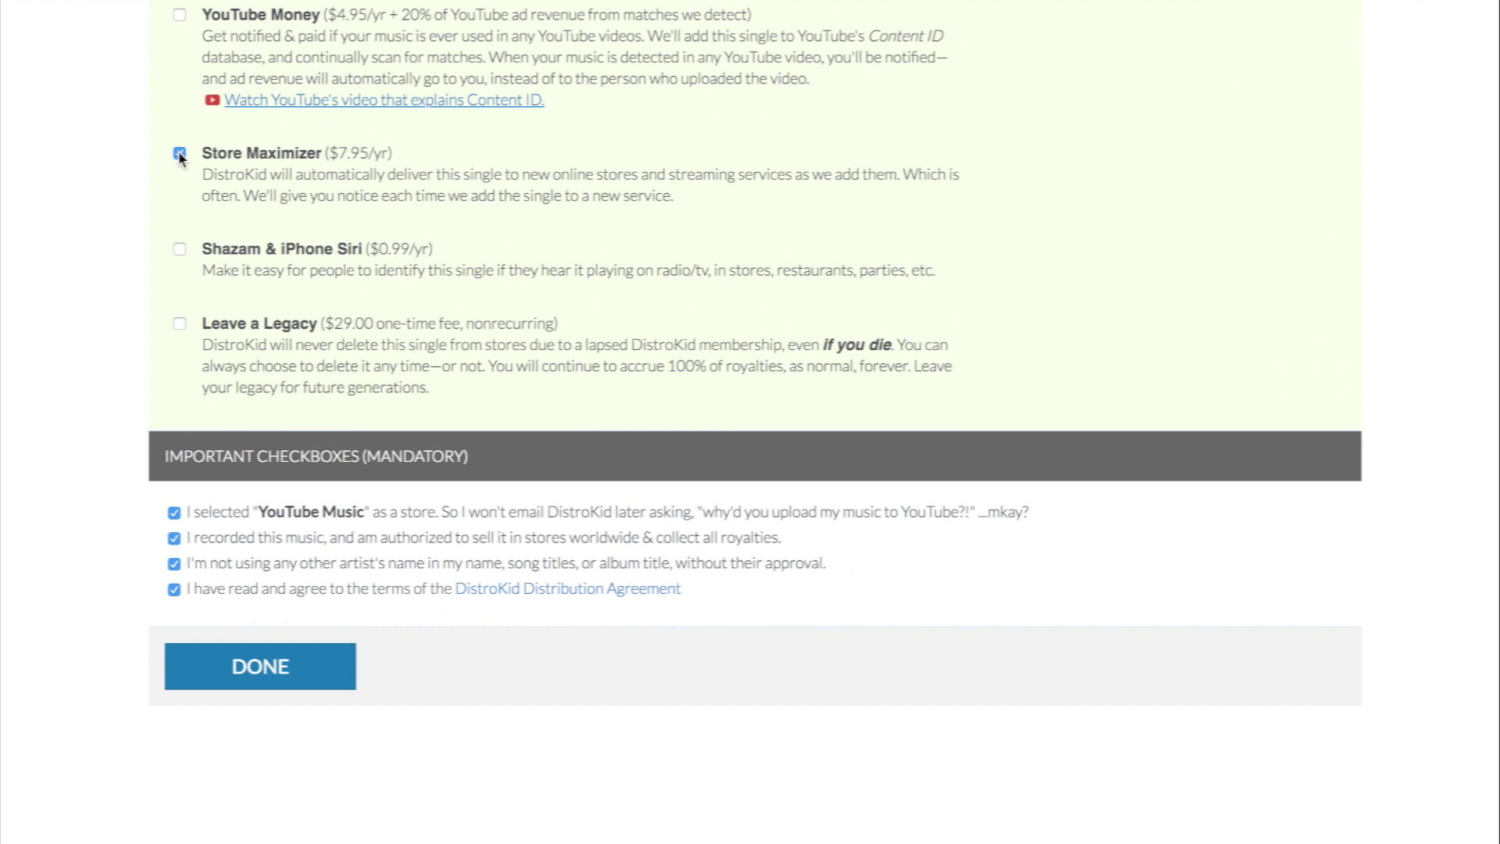
scroll(184, 156, "up", 20)
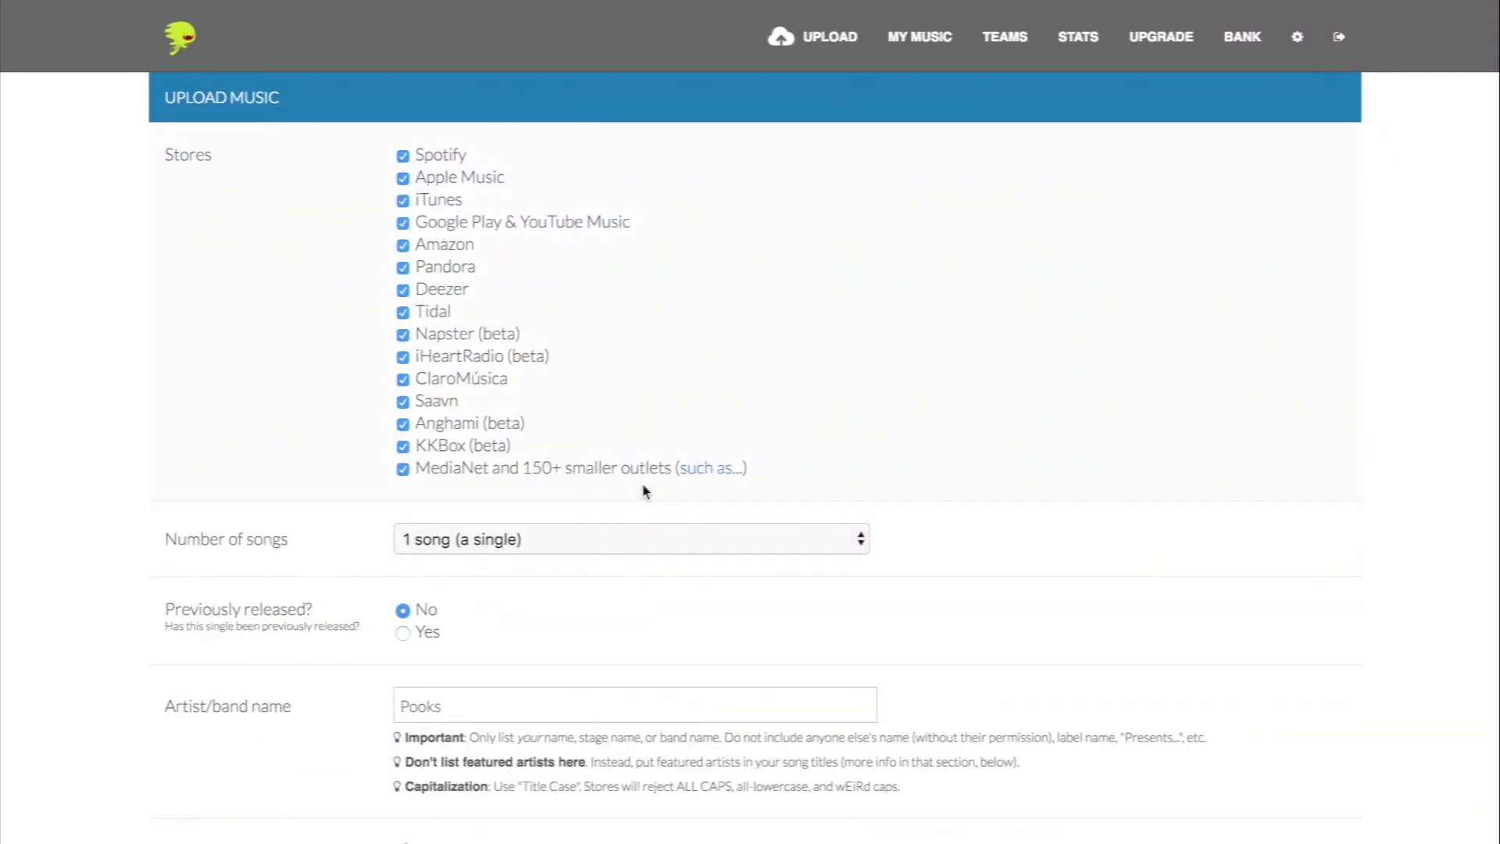
scroll(637, 387, "down", 20)
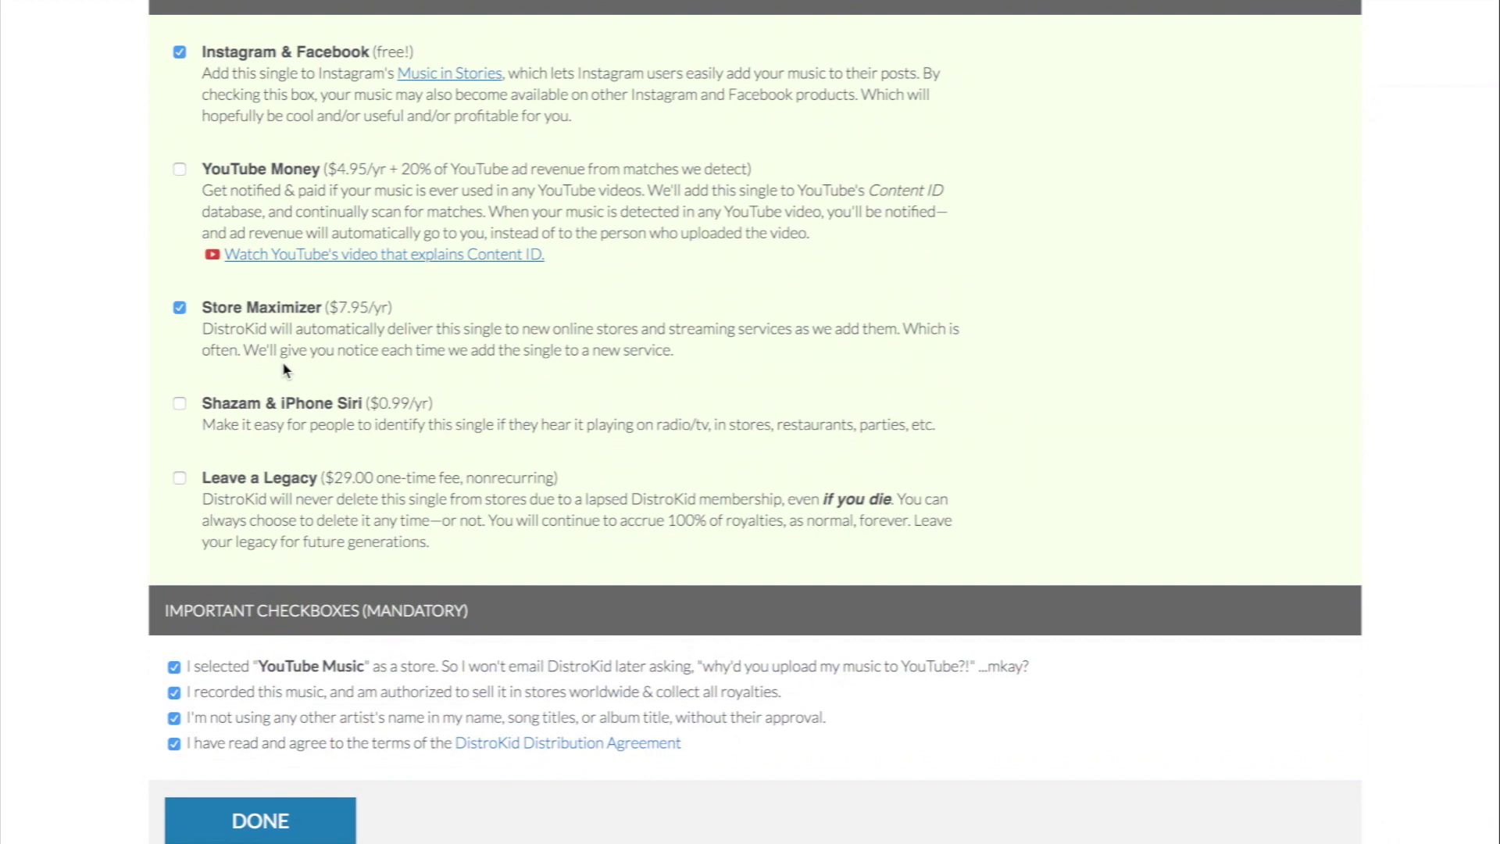
left_click(211, 311)
scroll(180, 414, "down", 2)
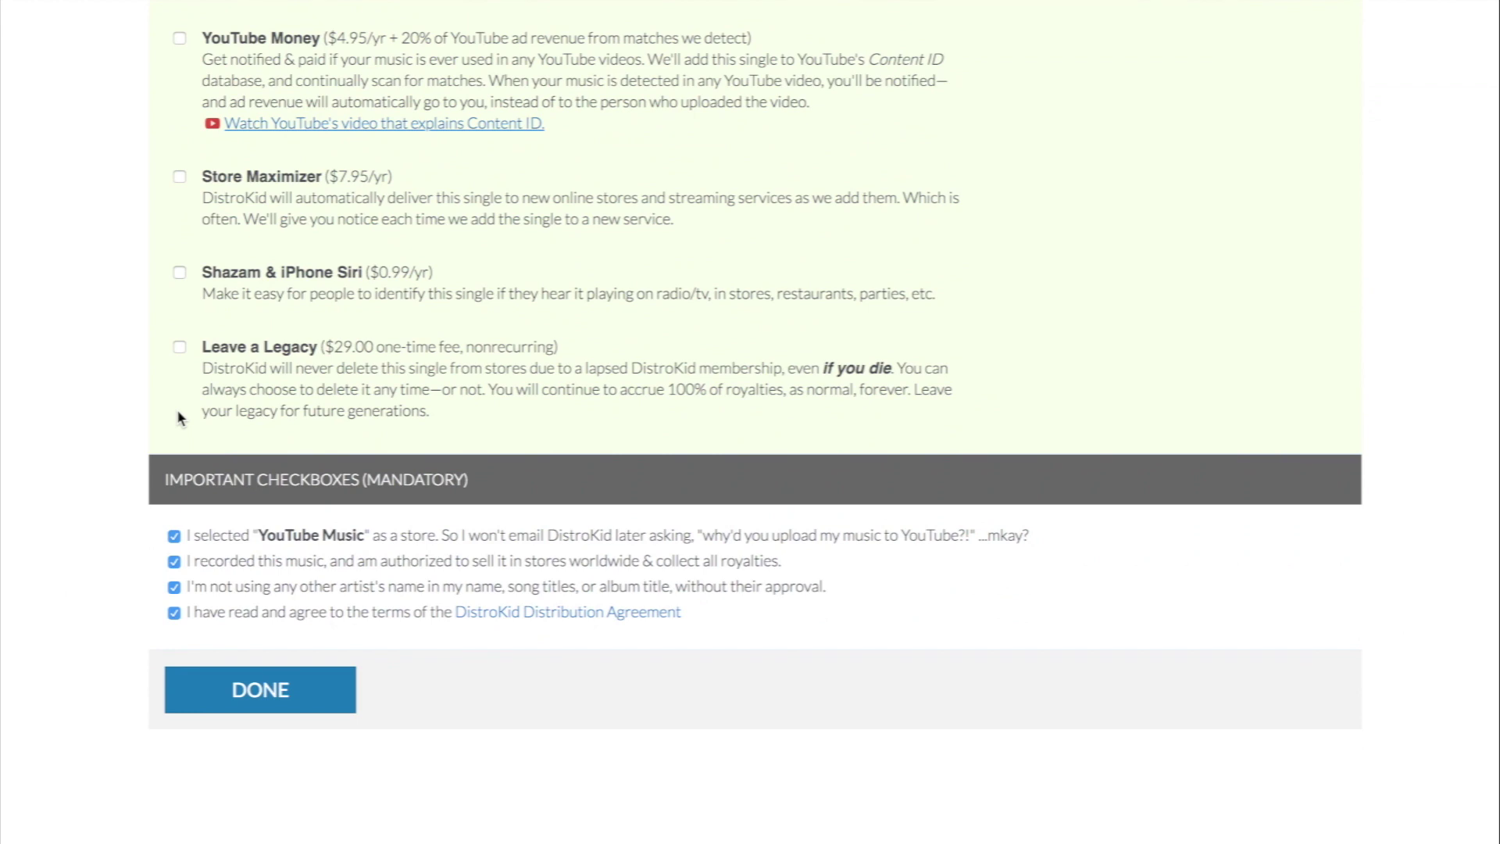
Step: Toggle Shazam & iPhone Siri on and off, then add Leave a Legacy for $29.00
left_click(182, 274)
left_click(182, 274)
scroll(190, 344, "down", 1)
left_click(180, 306)
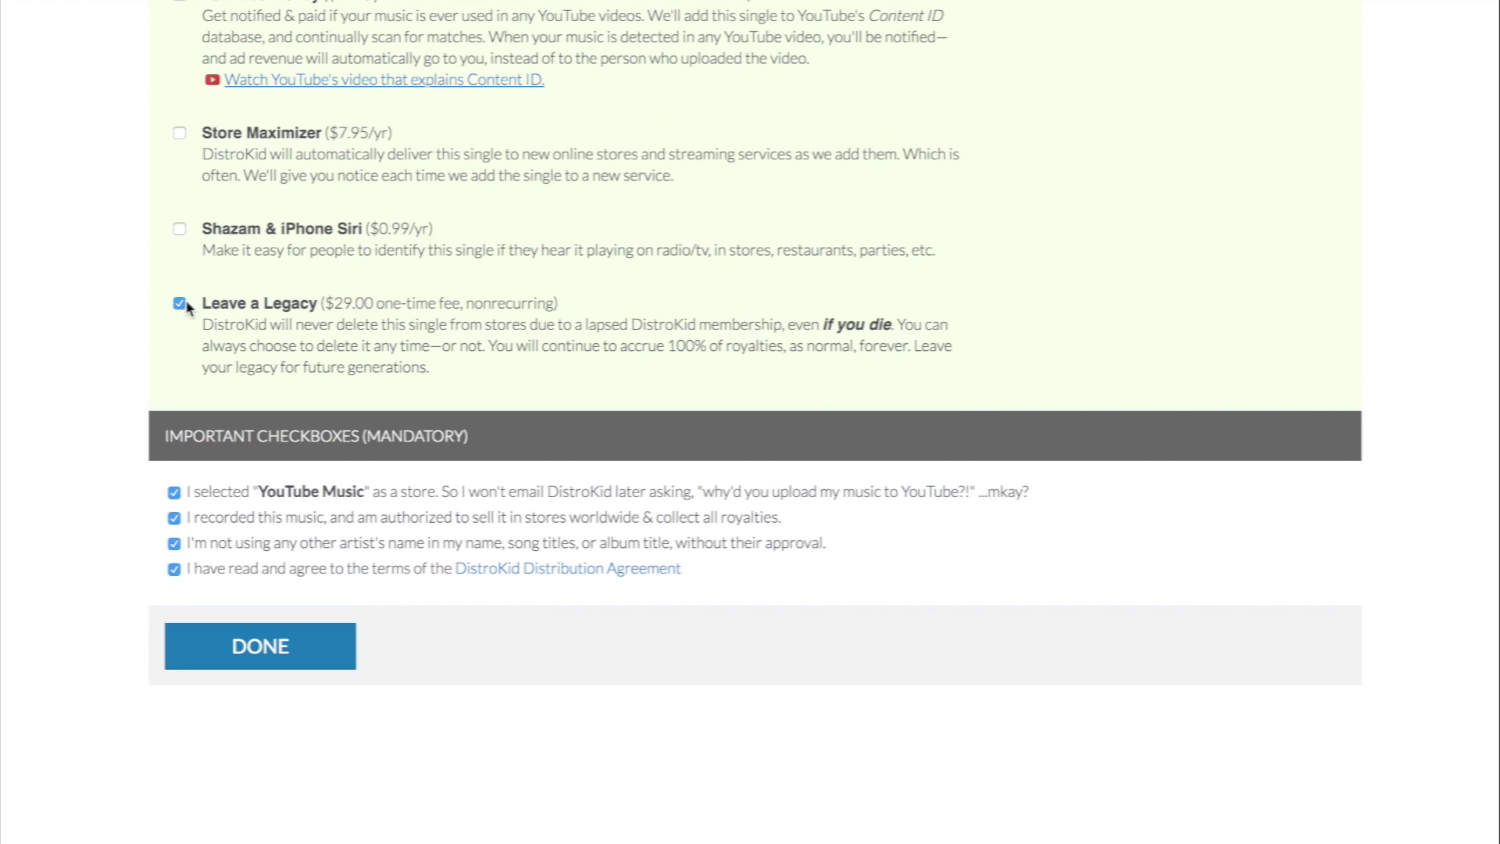
scroll(188, 308, "up", 2)
scroll(187, 306, "up", 1)
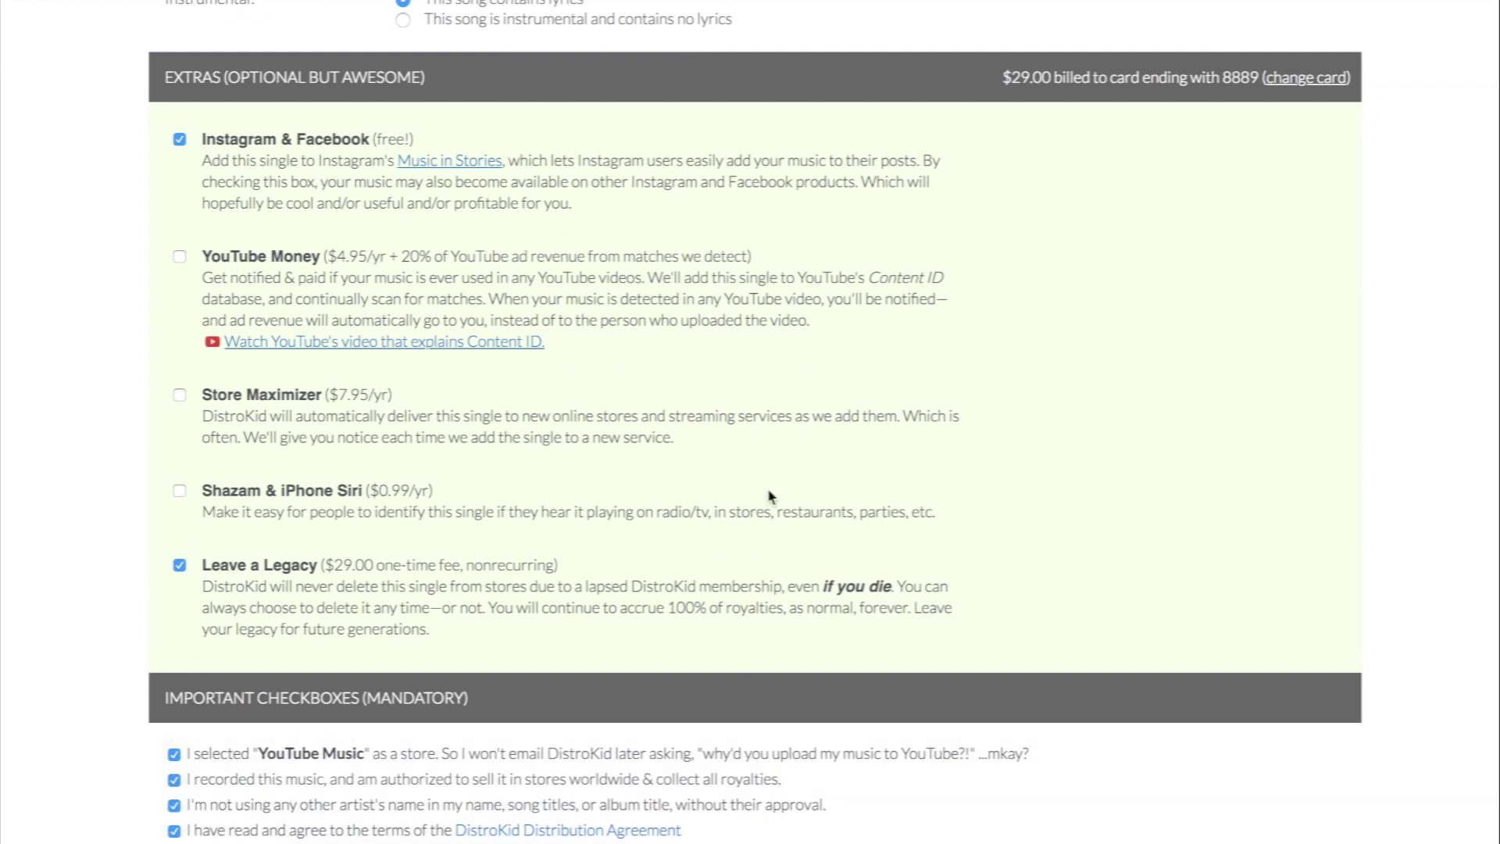
scroll(277, 201, "up", 20)
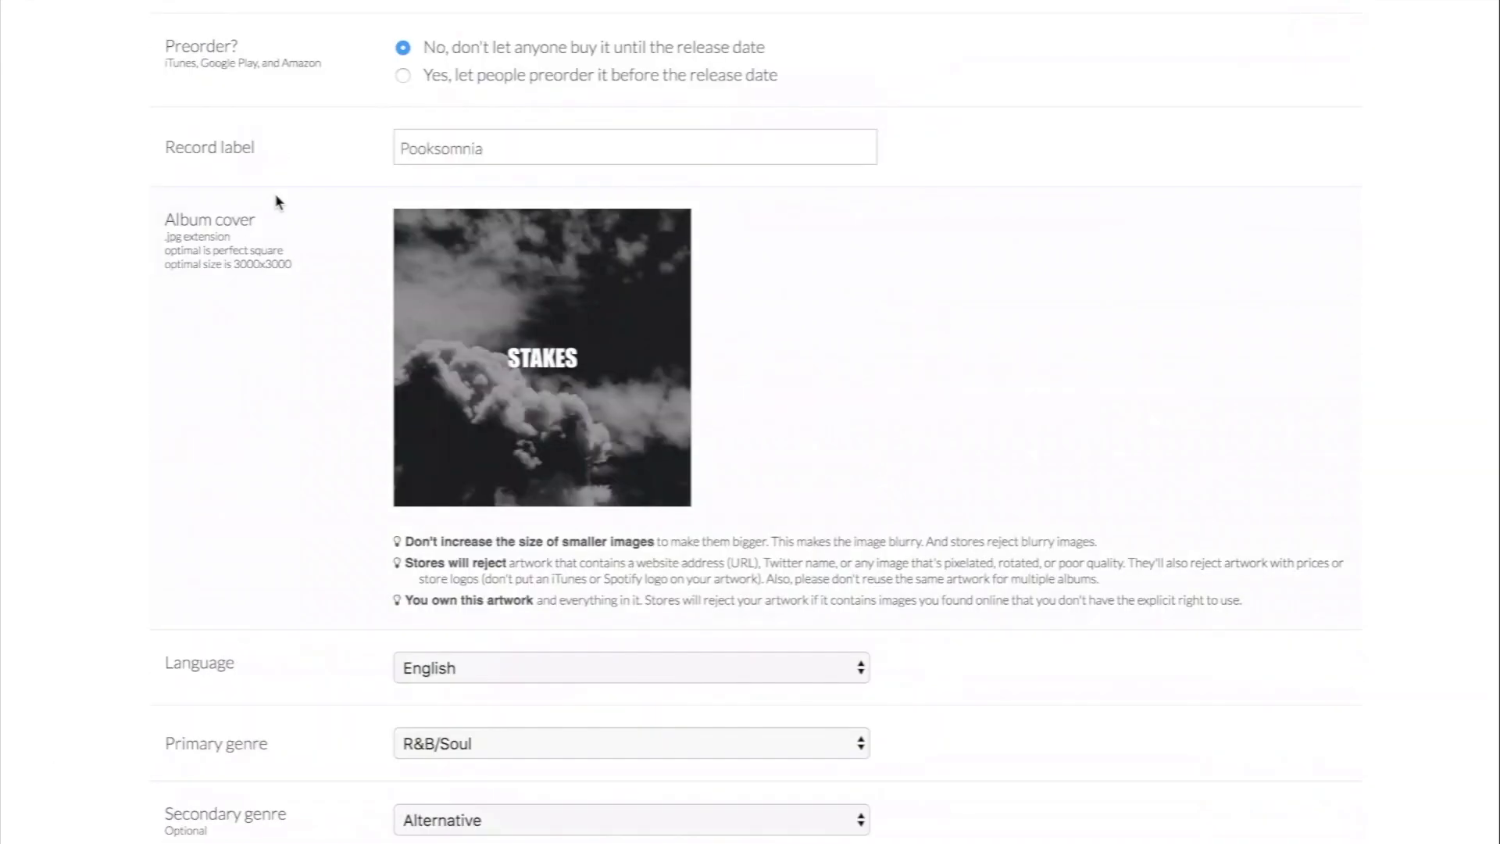
scroll(312, 205, "up", 7)
scroll(285, 201, "down", 8)
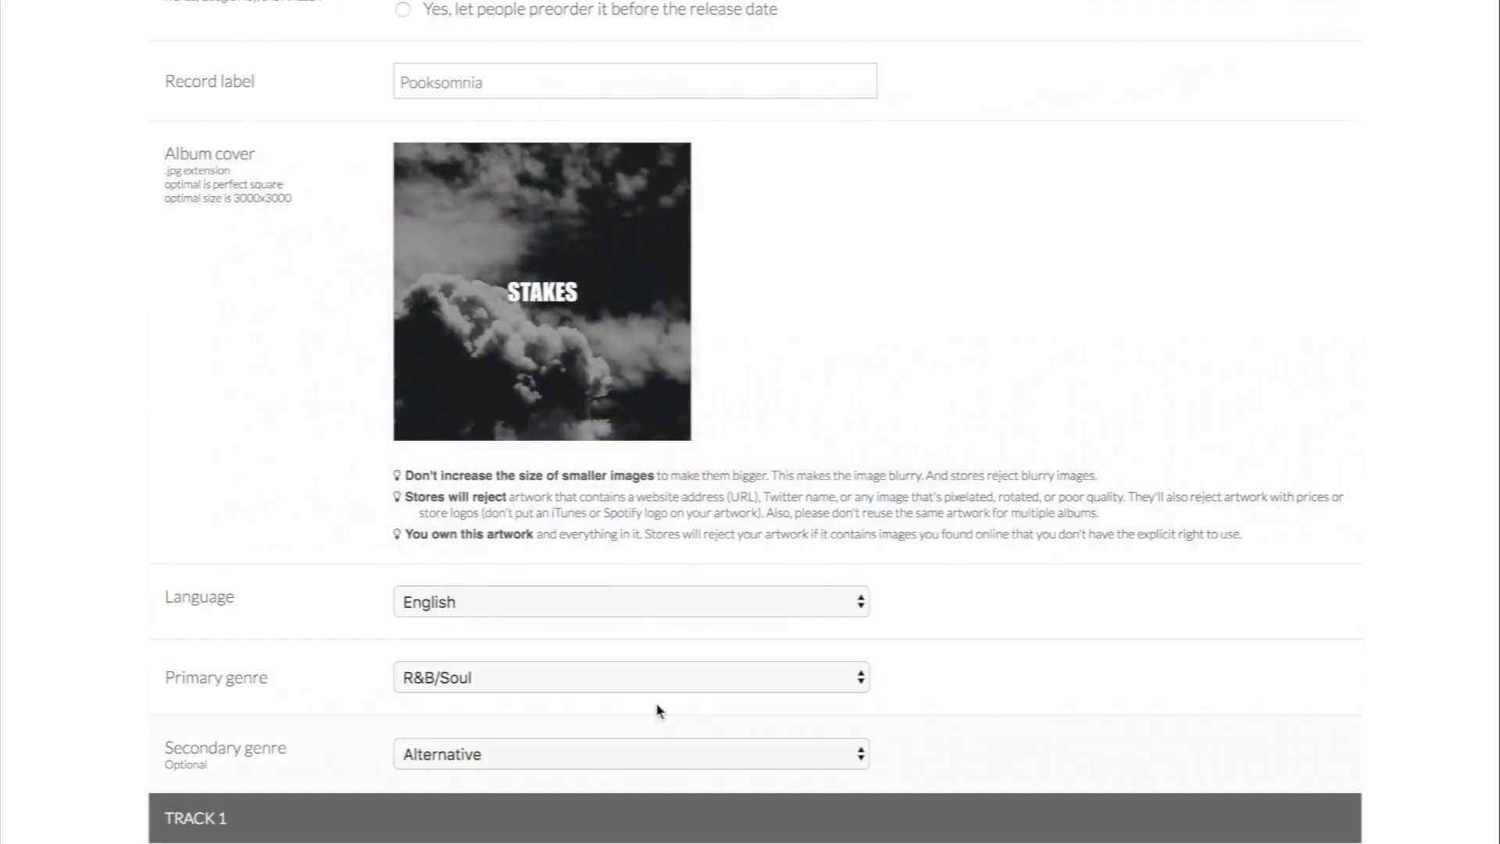
scroll(376, 771, "up", 14)
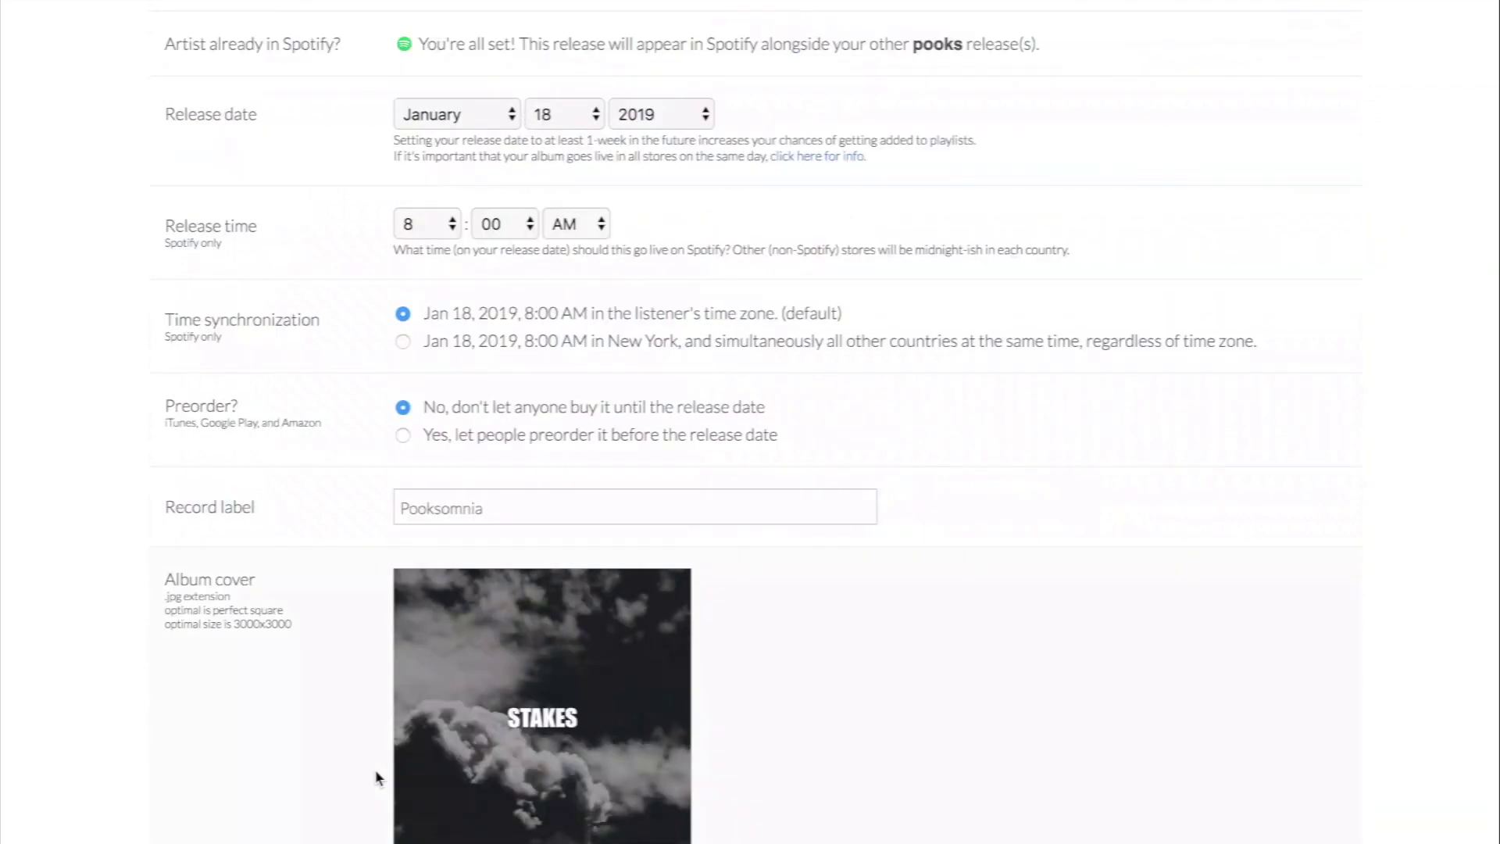
scroll(375, 768, "up", 1)
scroll(375, 772, "down", 20)
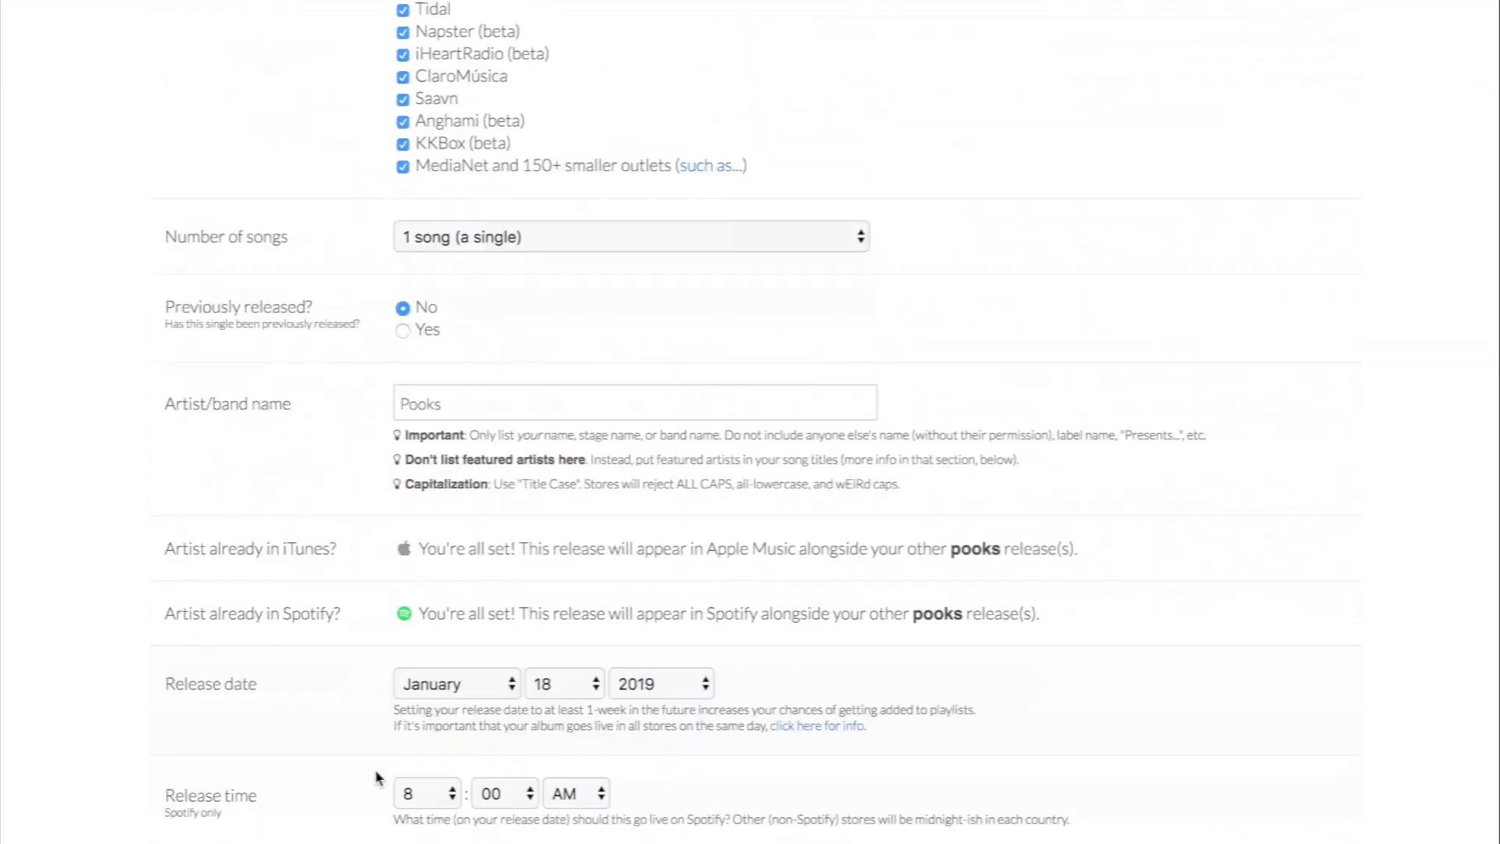
scroll(377, 777, "down", 7)
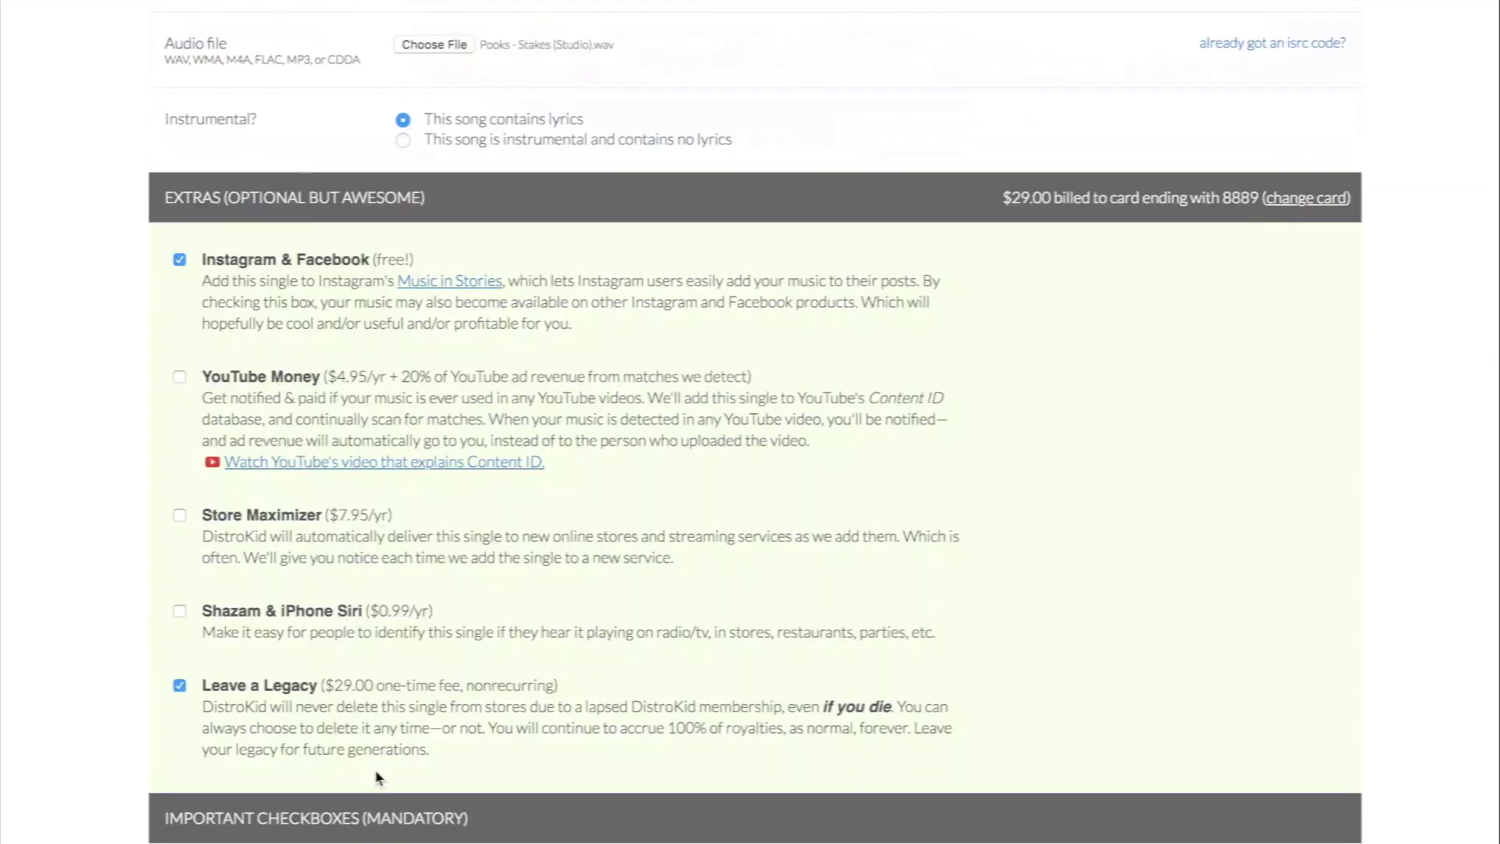
scroll(378, 777, "down", 3)
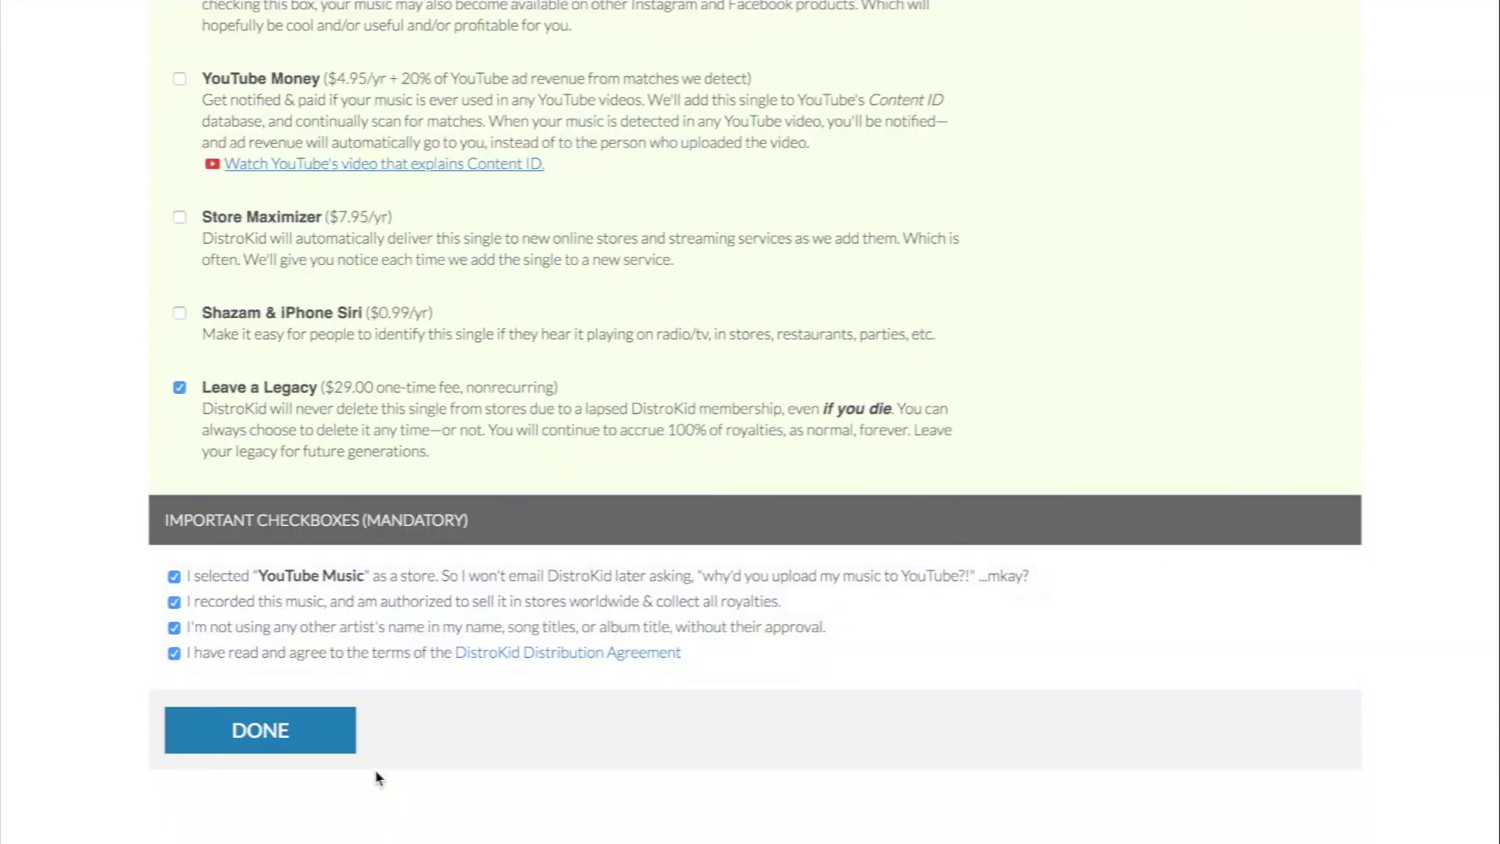
scroll(378, 777, "up", 3)
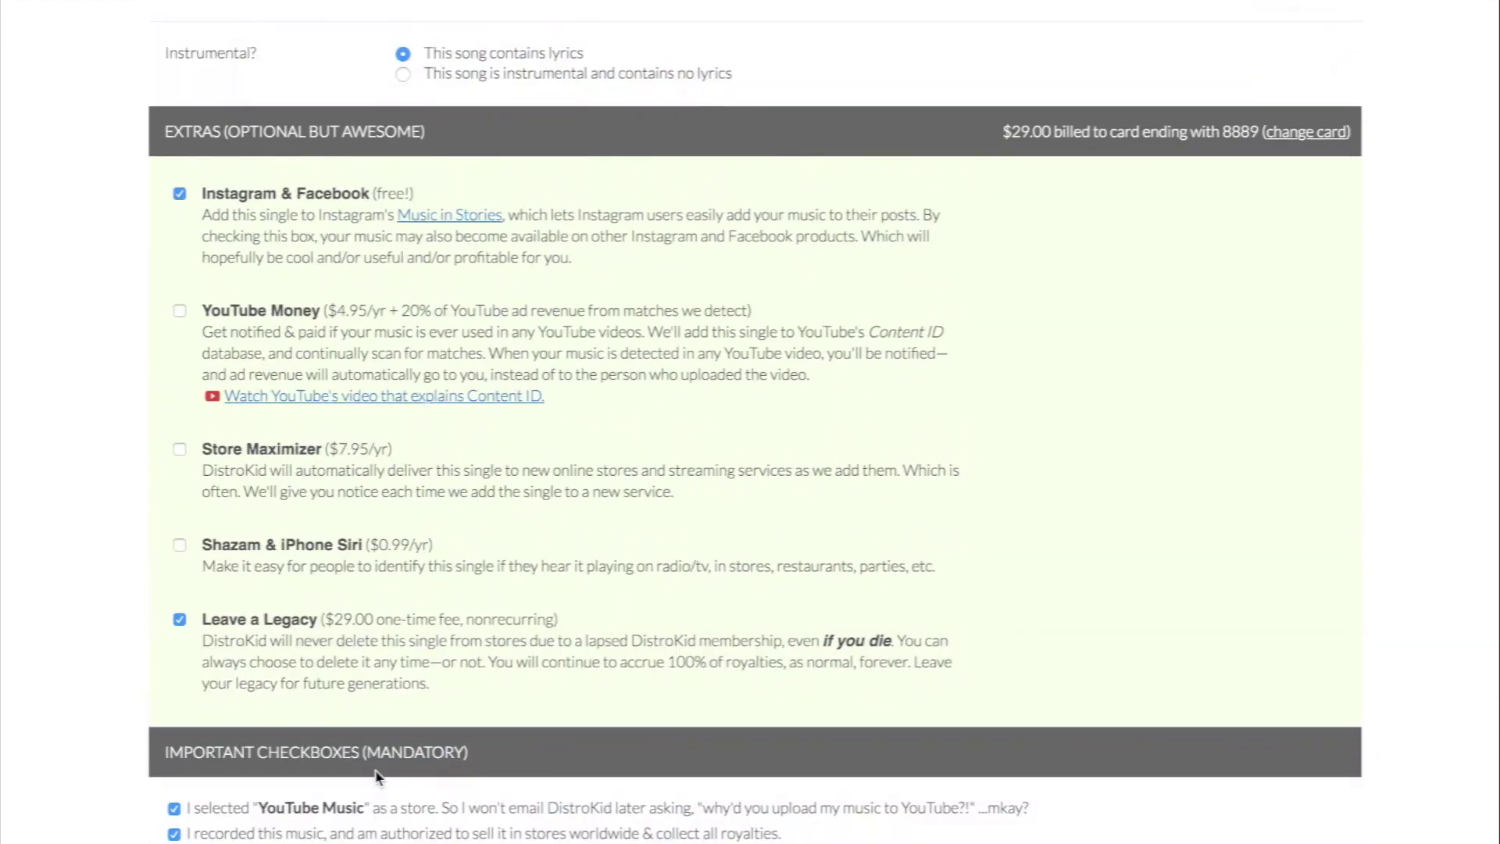
scroll(375, 775, "down", 1)
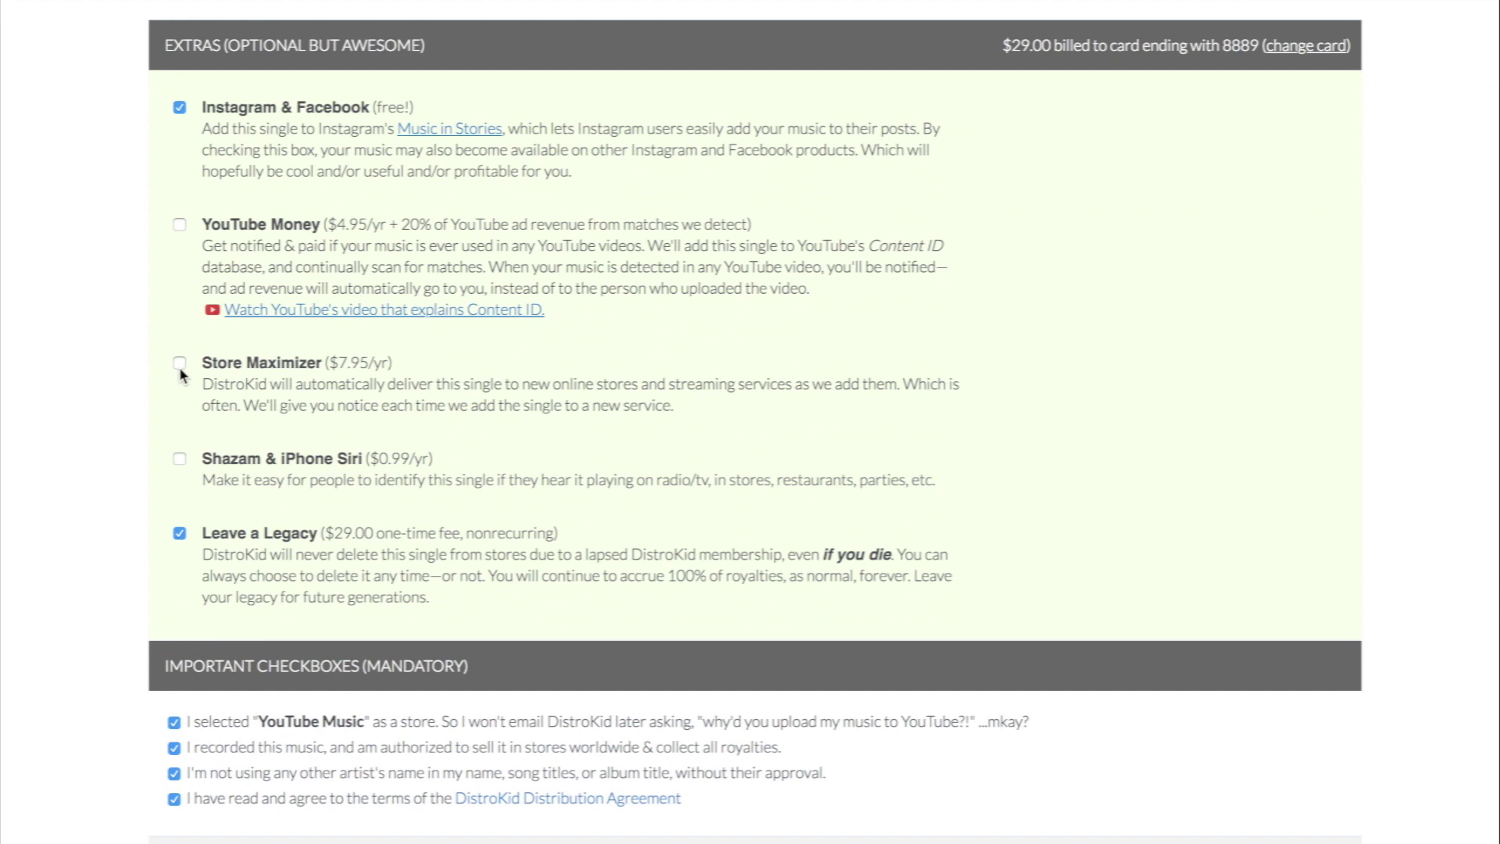
Step: Drop the Leave a Legacy extra and submit Stakes, starting the artwork and track upload
left_click(179, 534)
scroll(1242, 582, "down", 5)
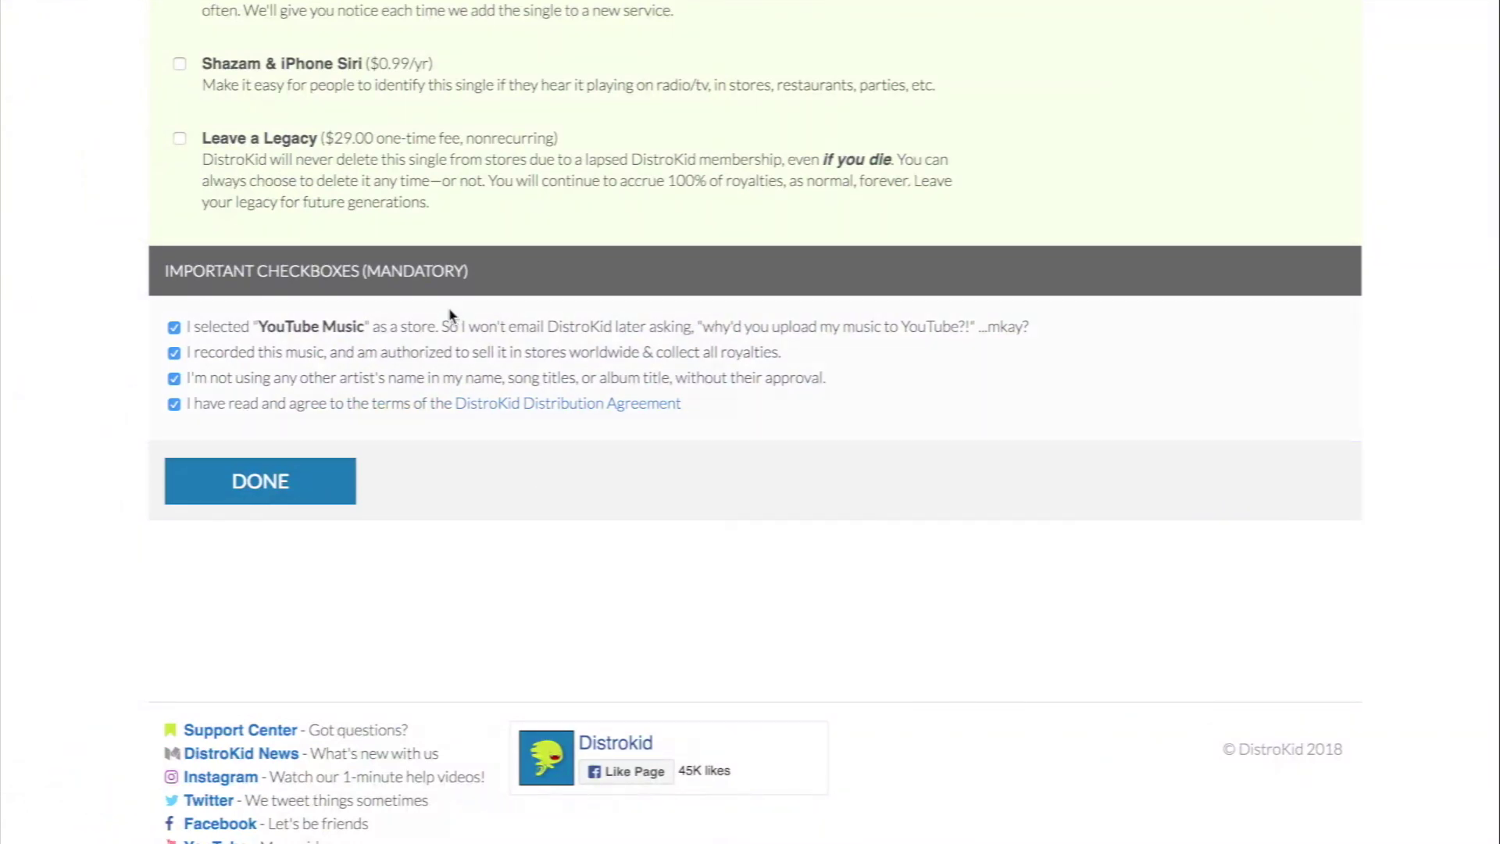
left_click(290, 486)
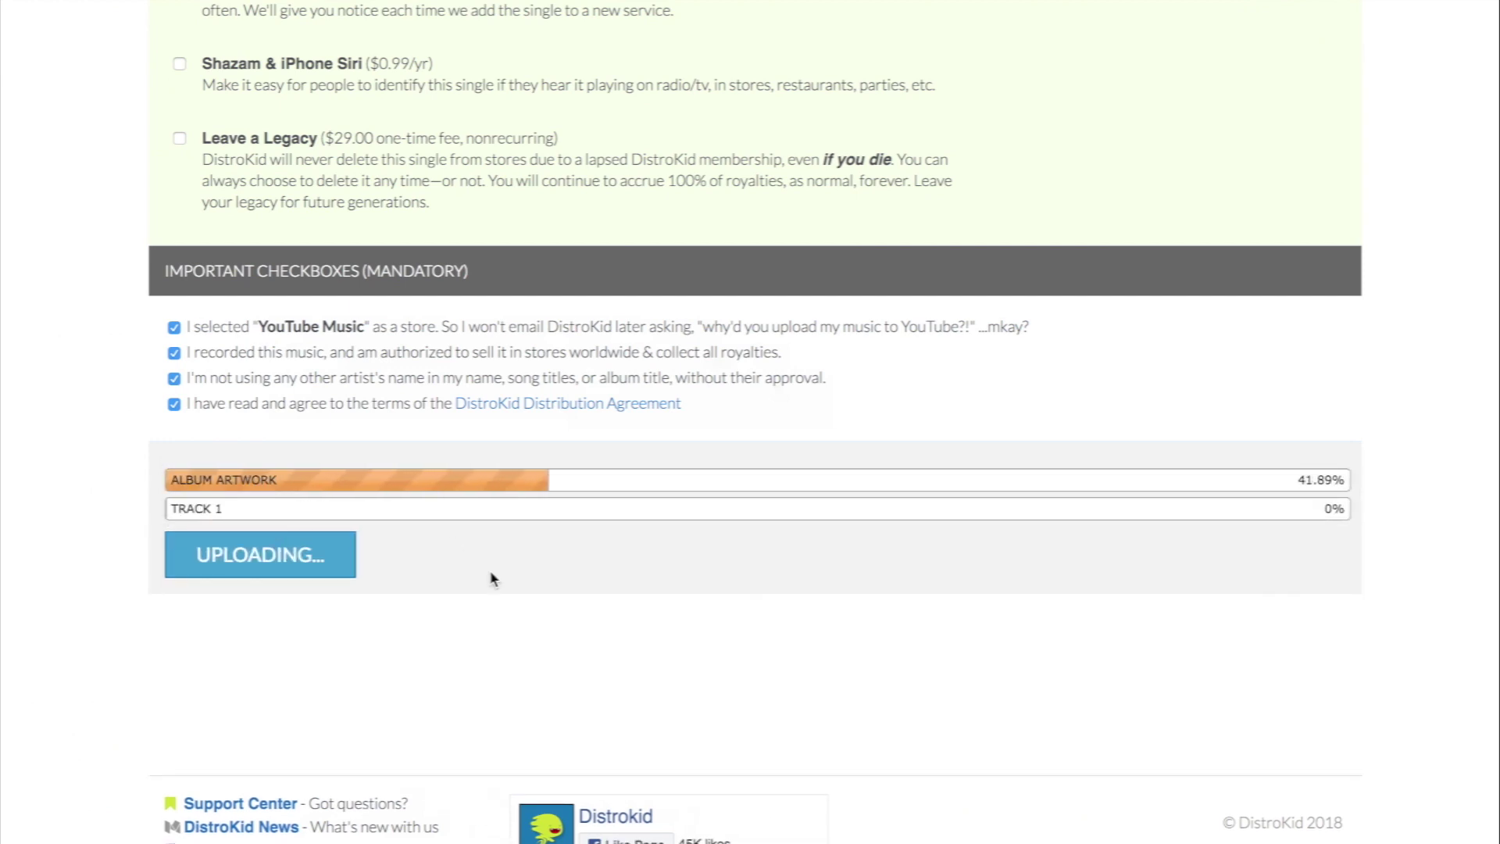
scroll(490, 578, "down", 1)
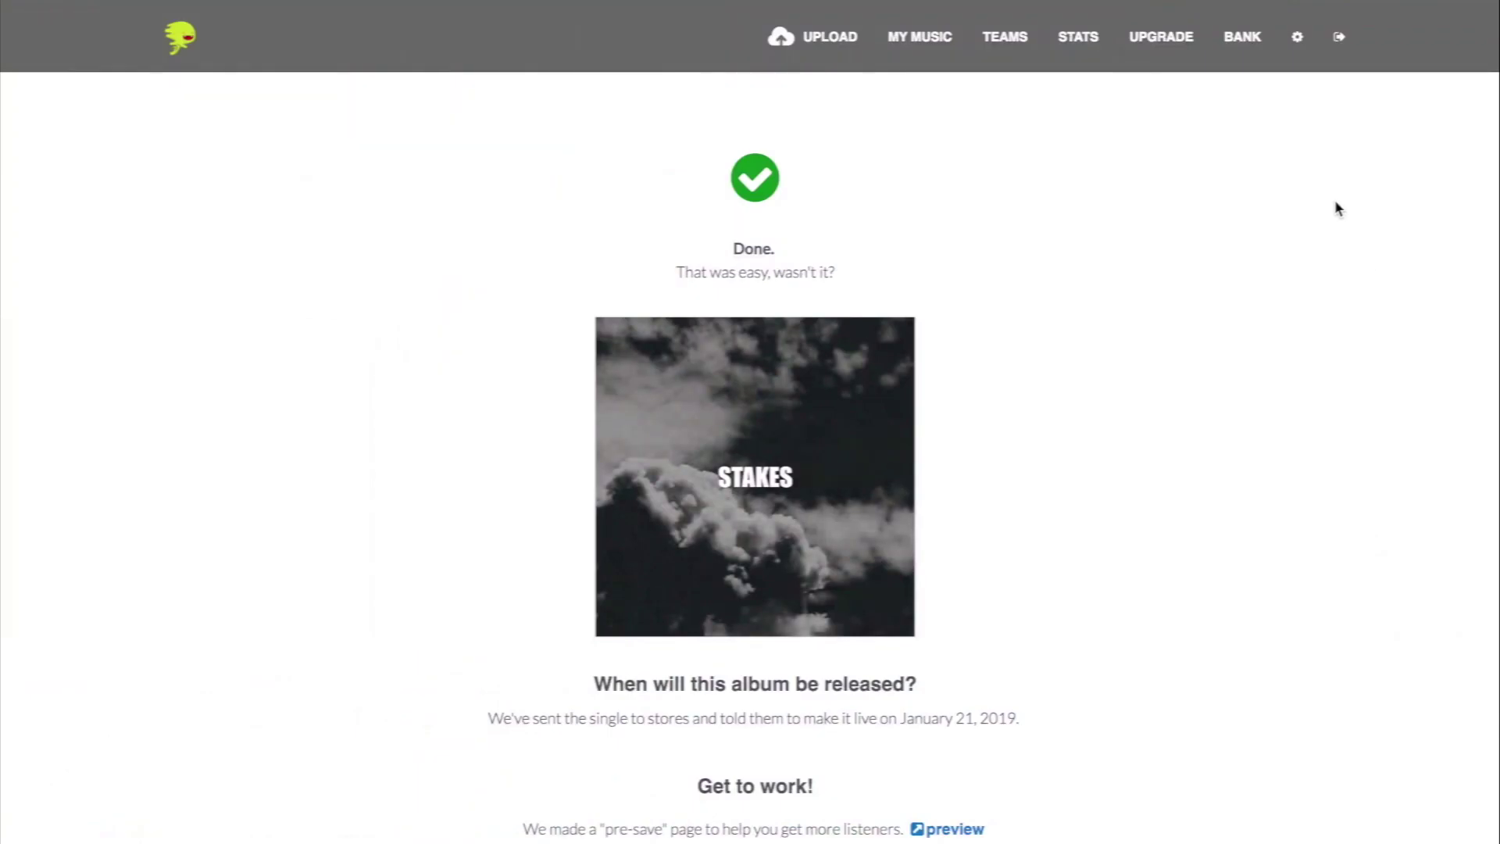
Step: Preview the Stakes Spotify pre-save page, showing availability on January 21, 2019
scroll(1125, 532, "down", 3)
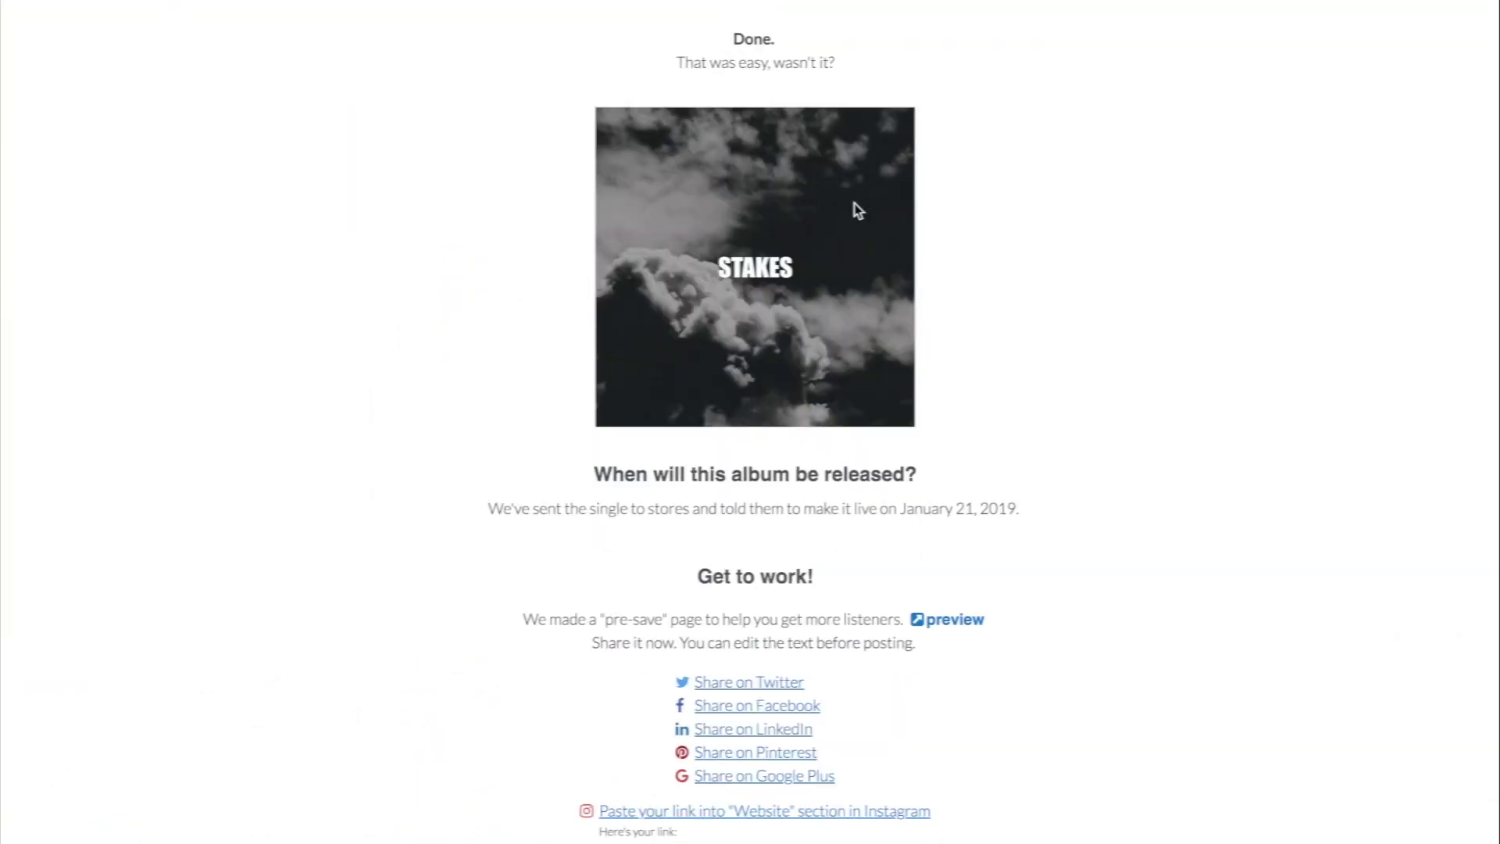
scroll(898, 351, "down", 3)
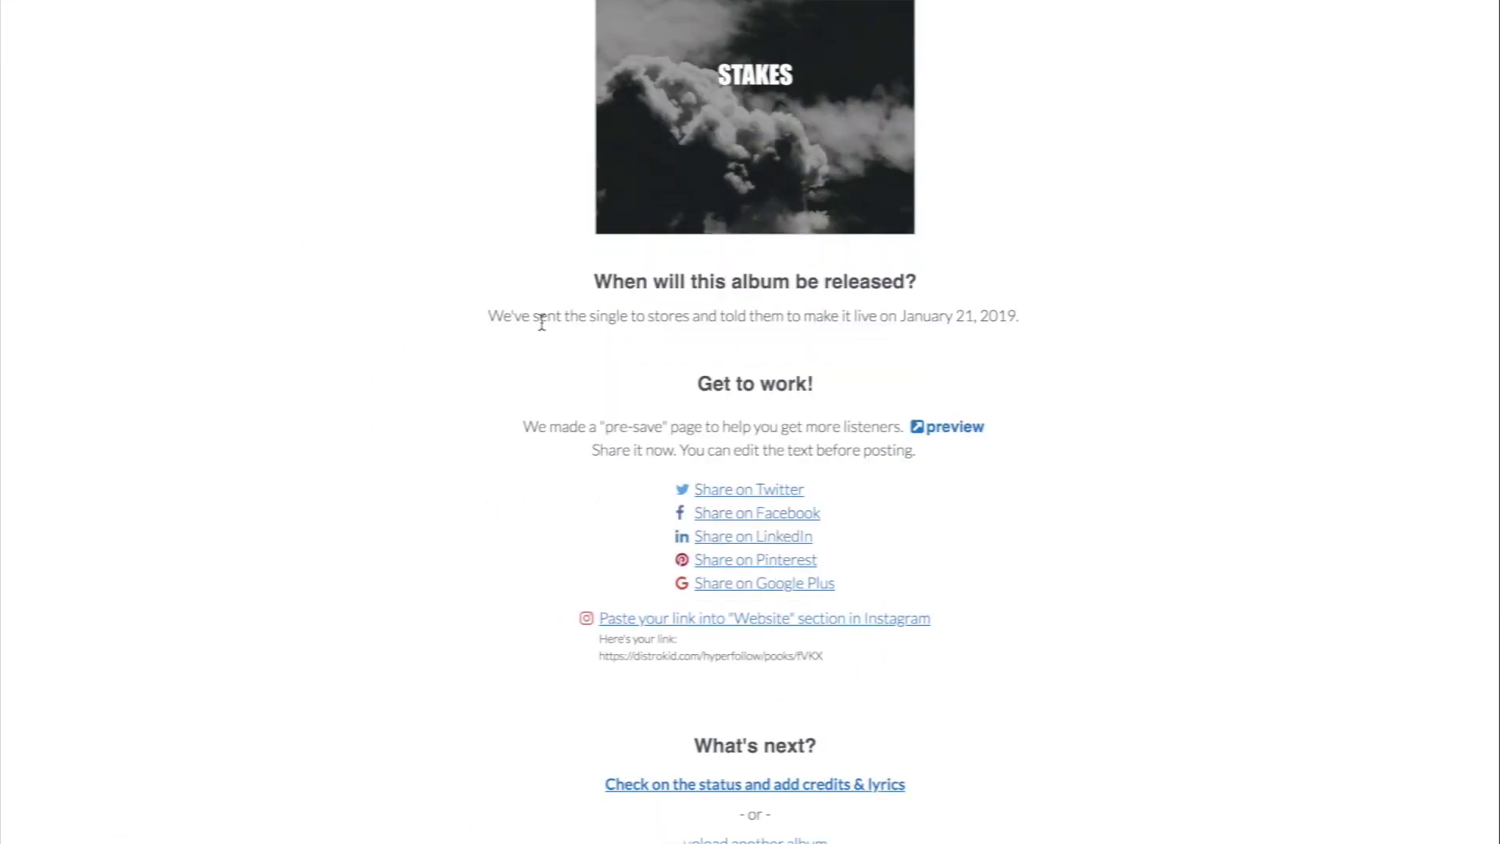
scroll(911, 356, "down", 2)
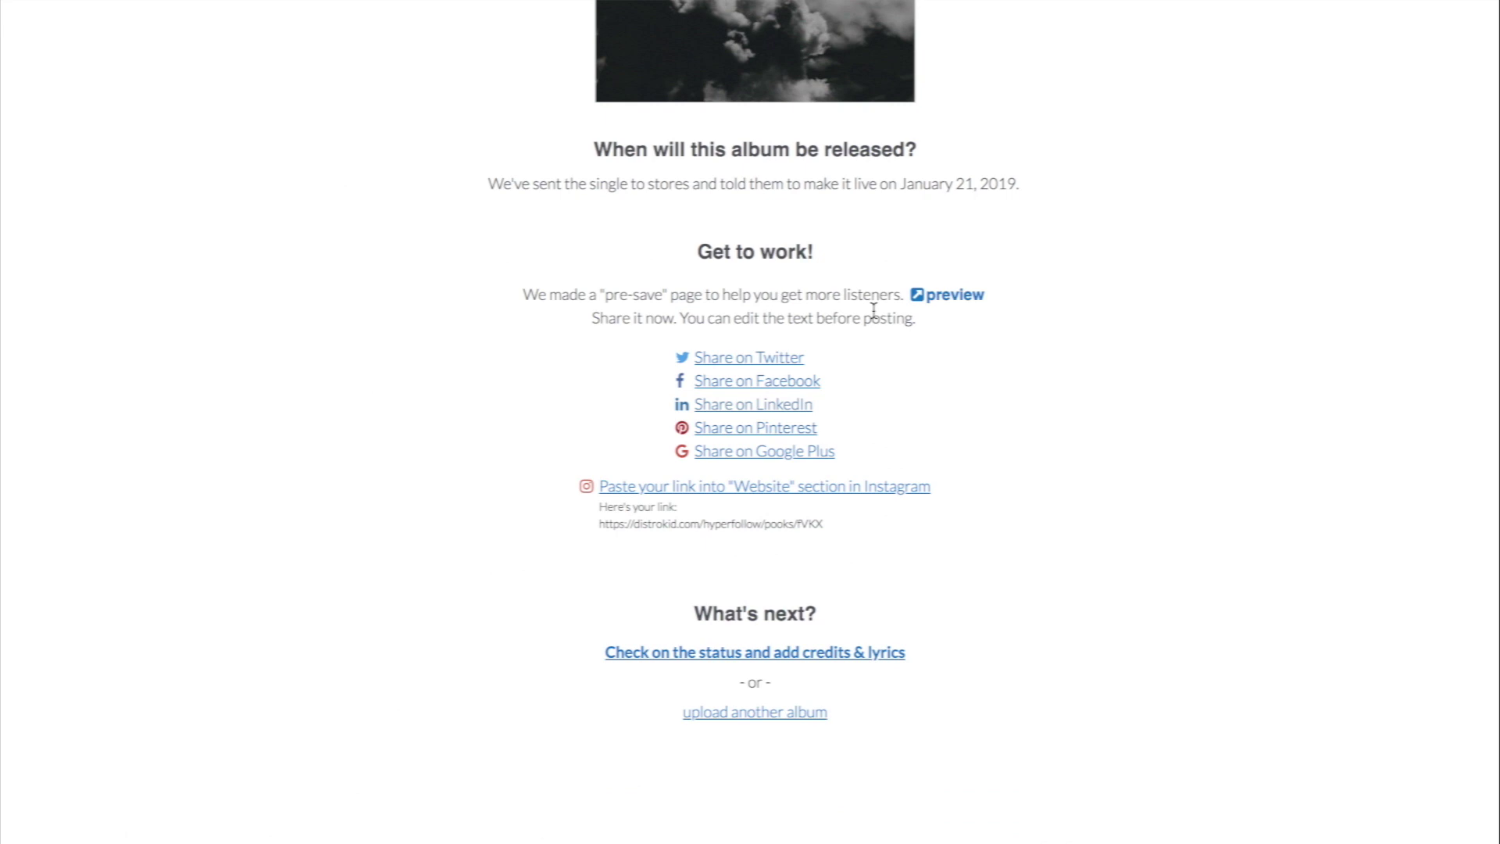
left_click(949, 295)
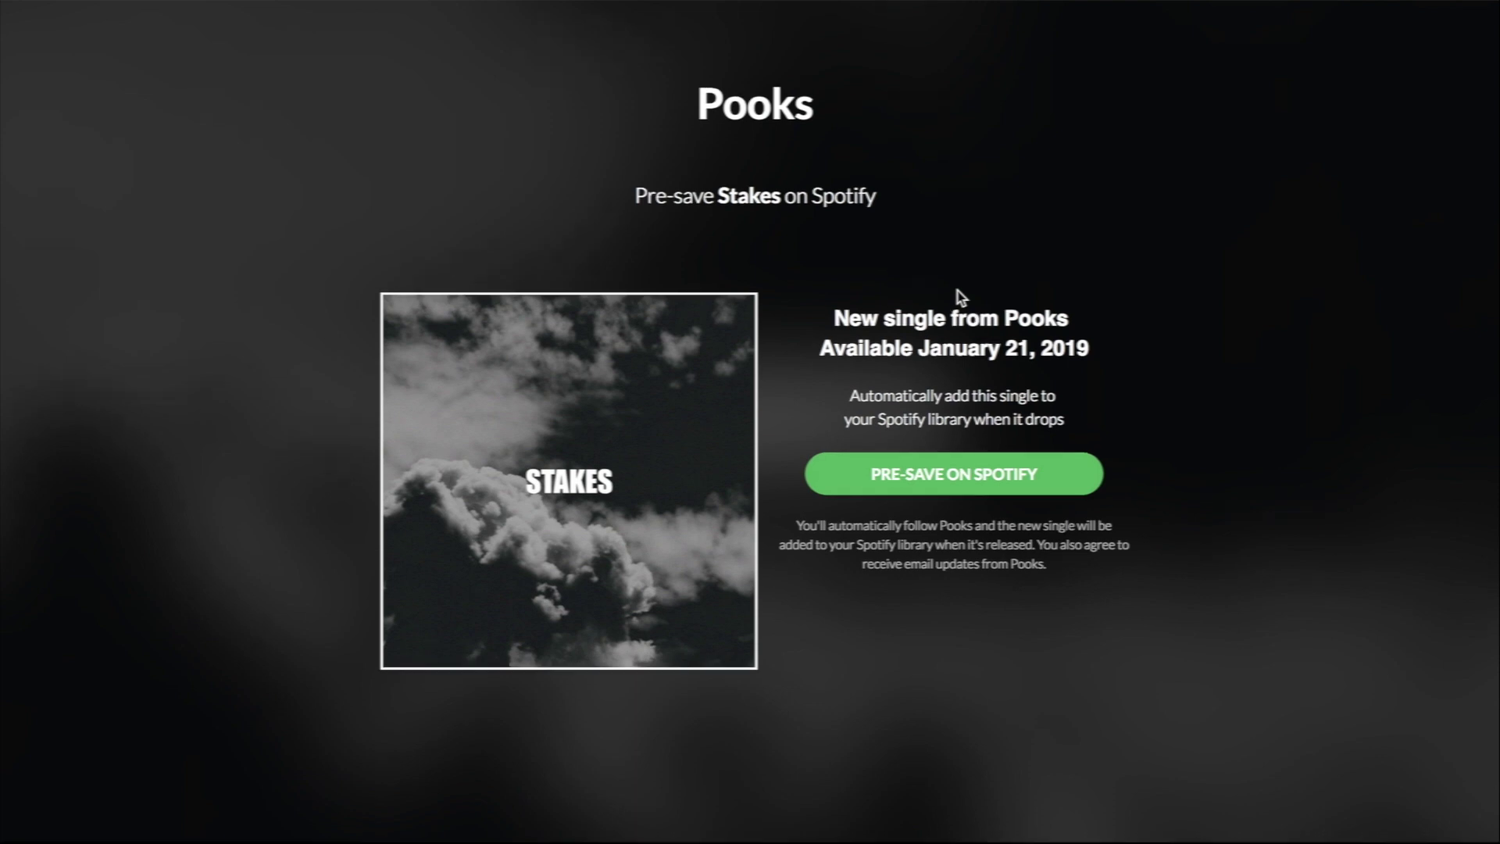